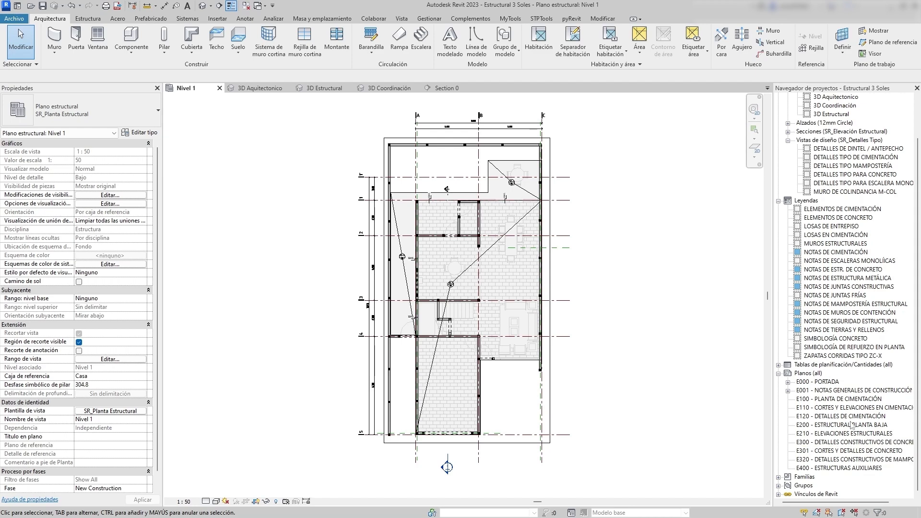
- Open the sheet E200 - ESTRUCTURAL PLANTA BAJA
double_click(829, 425)
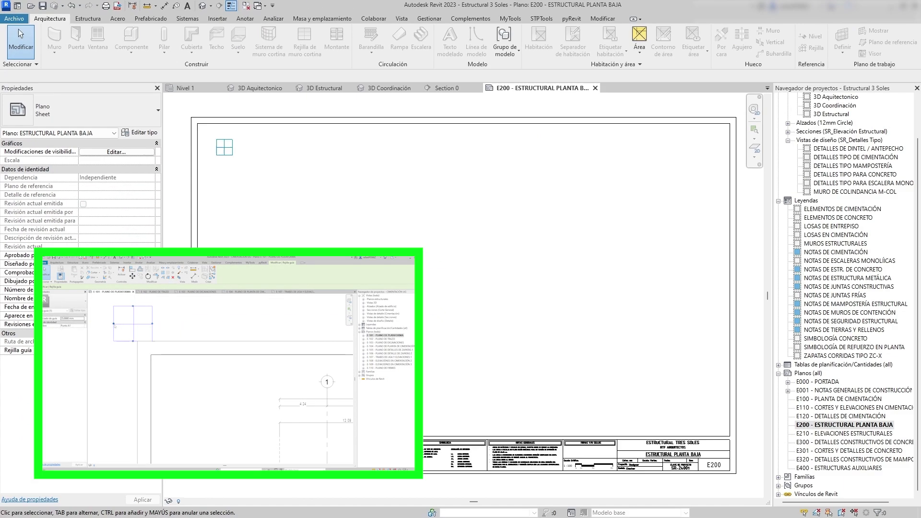
- Create a new guide grid named "eje secundario" on the sheet
click(693, 32)
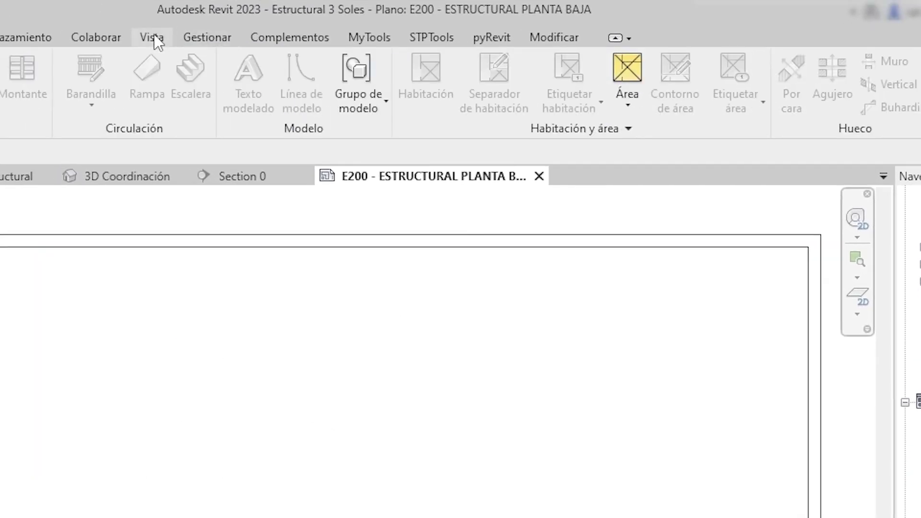
click(407, 18)
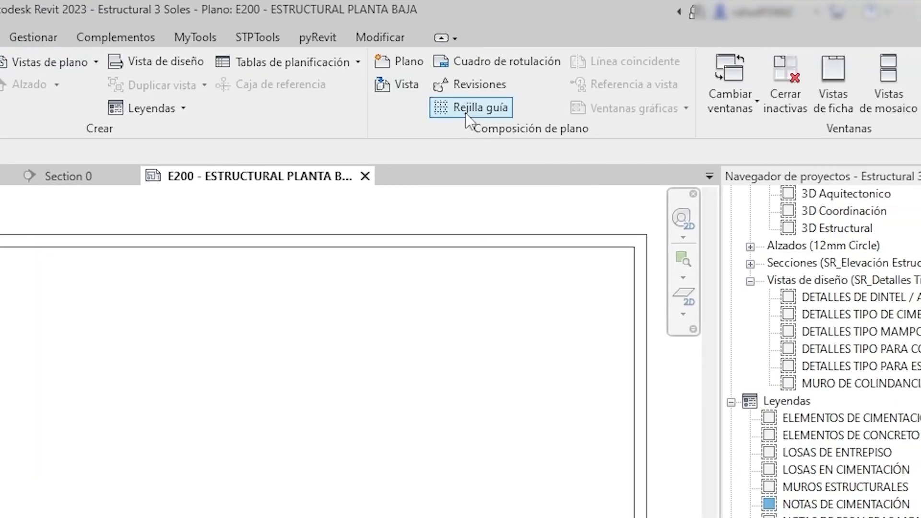
click(468, 113)
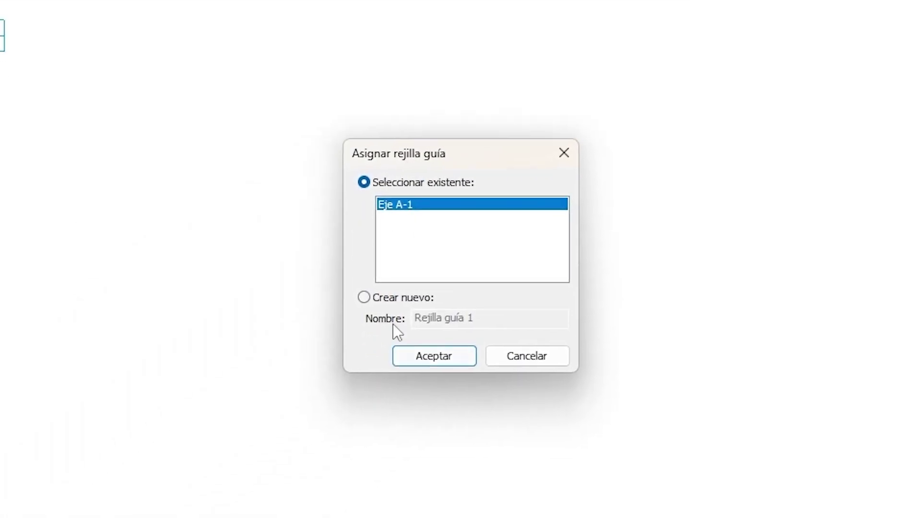
click(381, 298)
key(Tab)
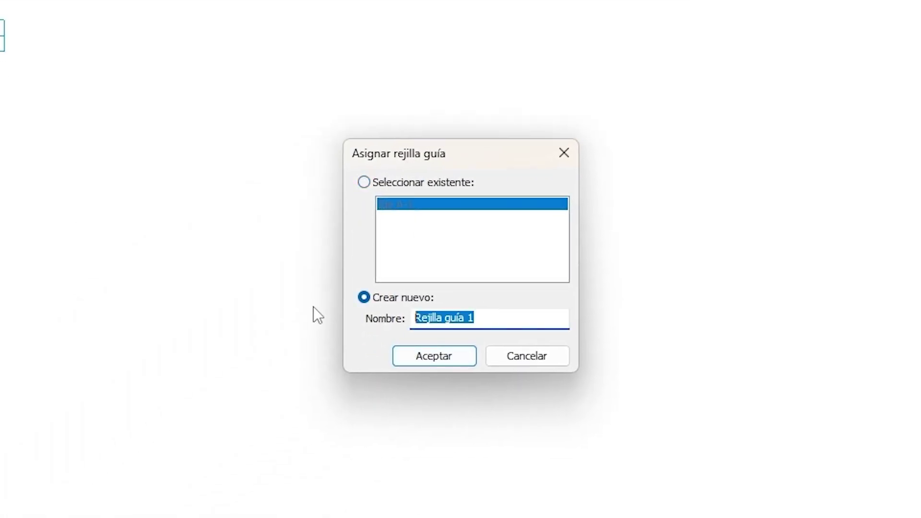
text(eje secundario)
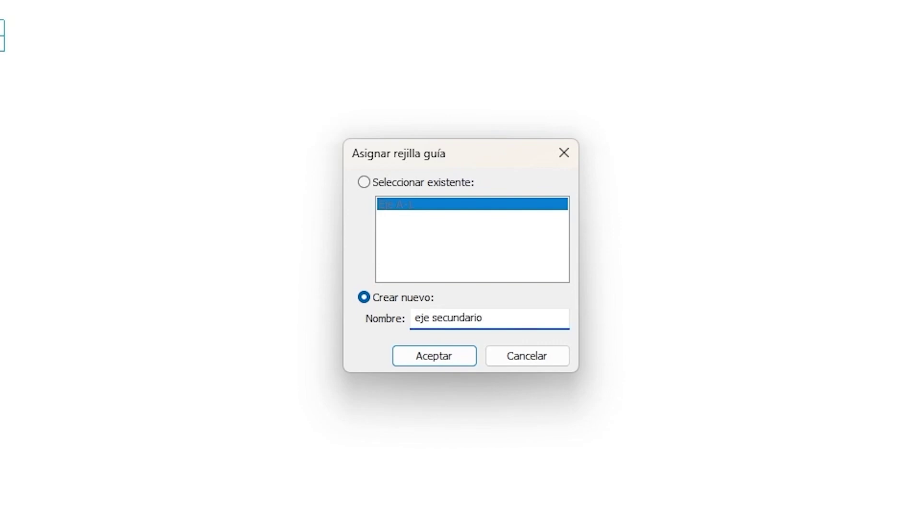
key(Return)
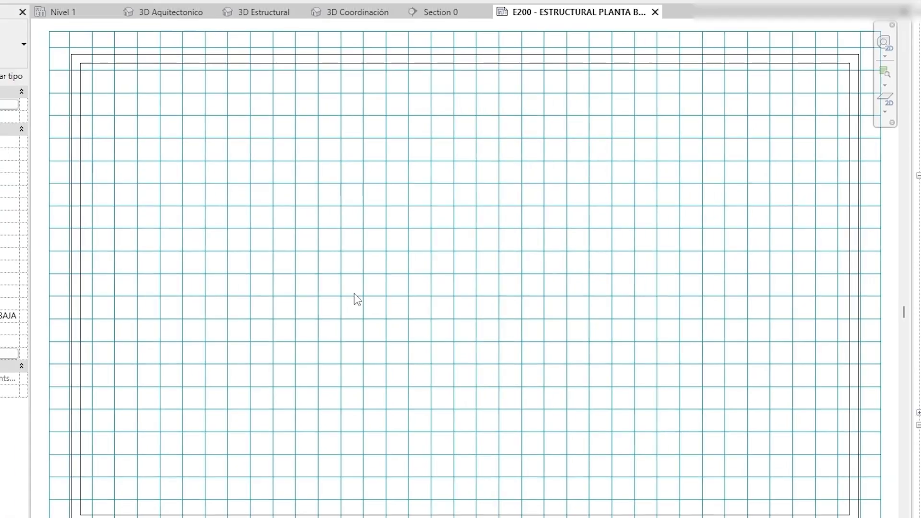
- Shrink the guide grid from all four sides to a small rectangle near the middle of the sheet
scroll(354, 293, down, 3)
click(468, 187)
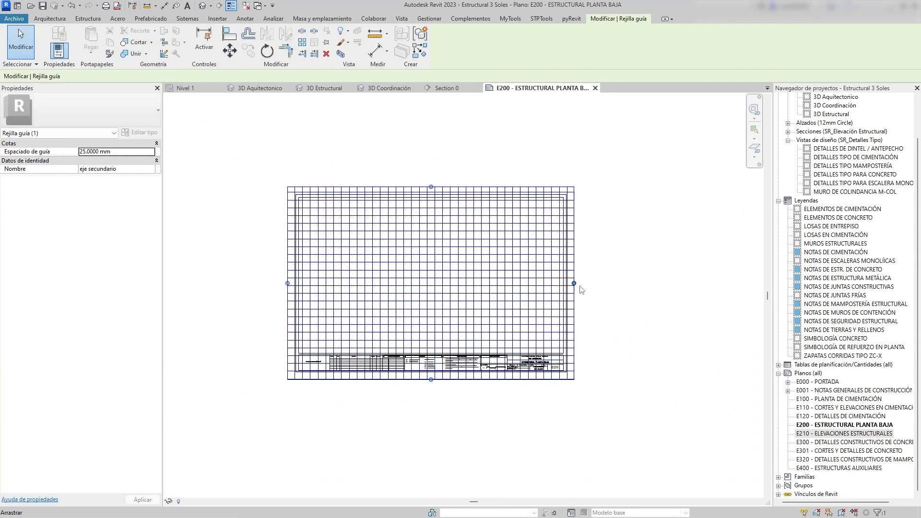
drag(574, 283, 445, 284)
drag(288, 283, 389, 282)
drag(418, 187, 418, 236)
drag(423, 381, 417, 316)
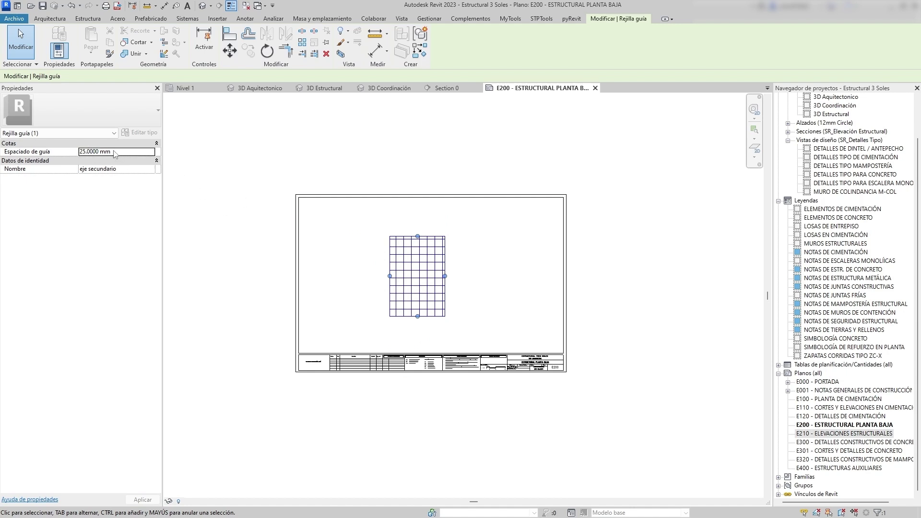
- Set the guide spacing of the eje secundario grid to 55 mm and deselect the grid
click(106, 150)
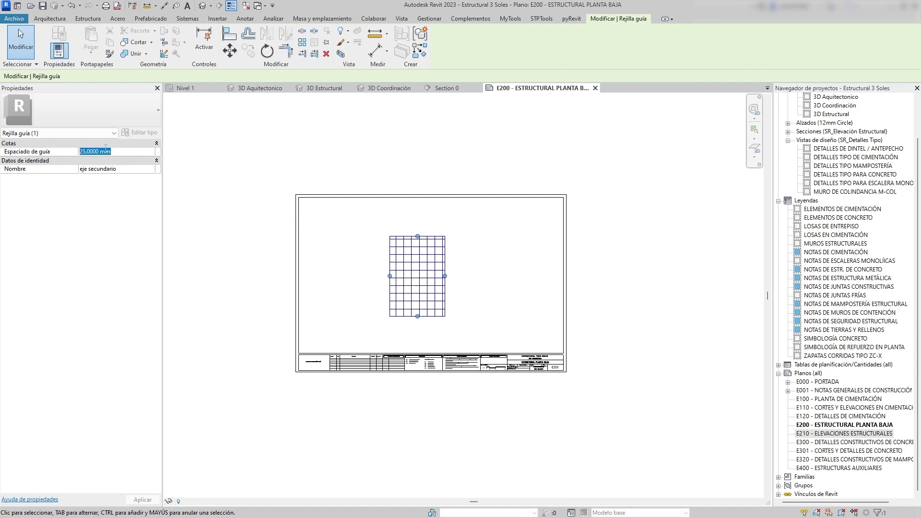
text(55)
key(Return)
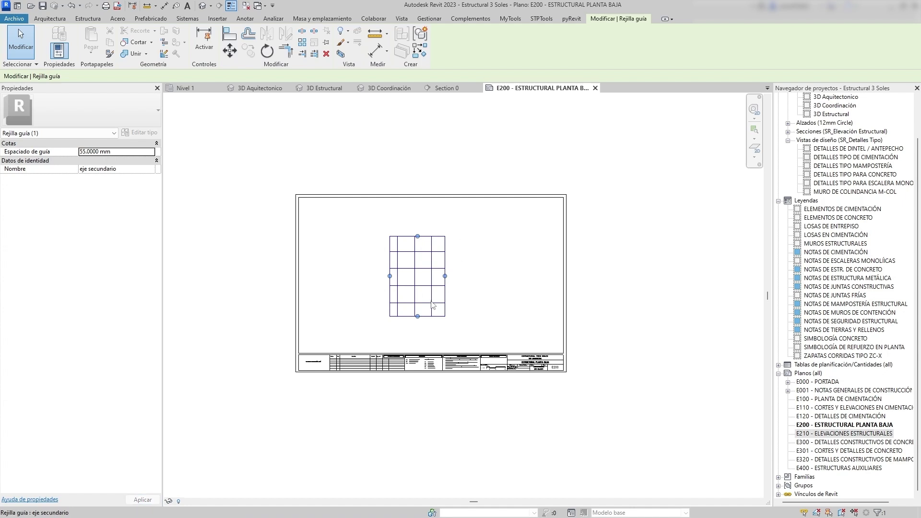
scroll(425, 297, up, 3)
scroll(438, 294, down, 2)
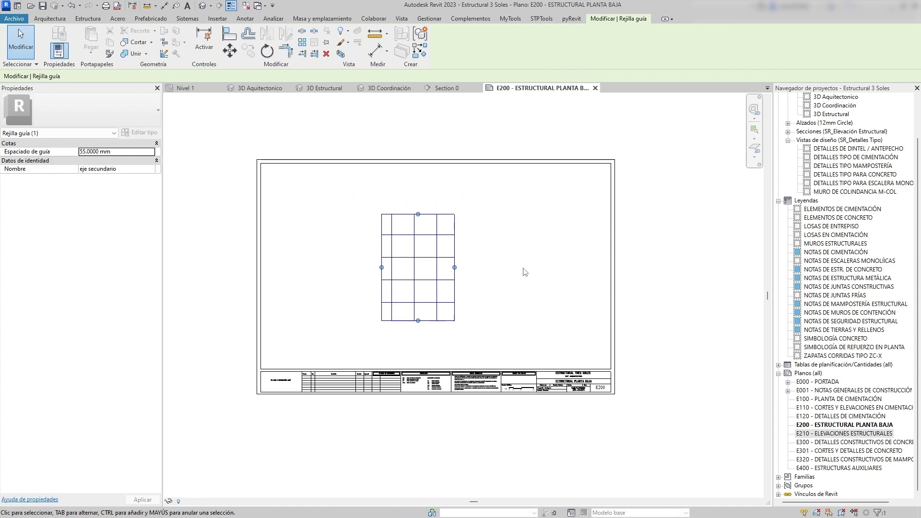
click(489, 258)
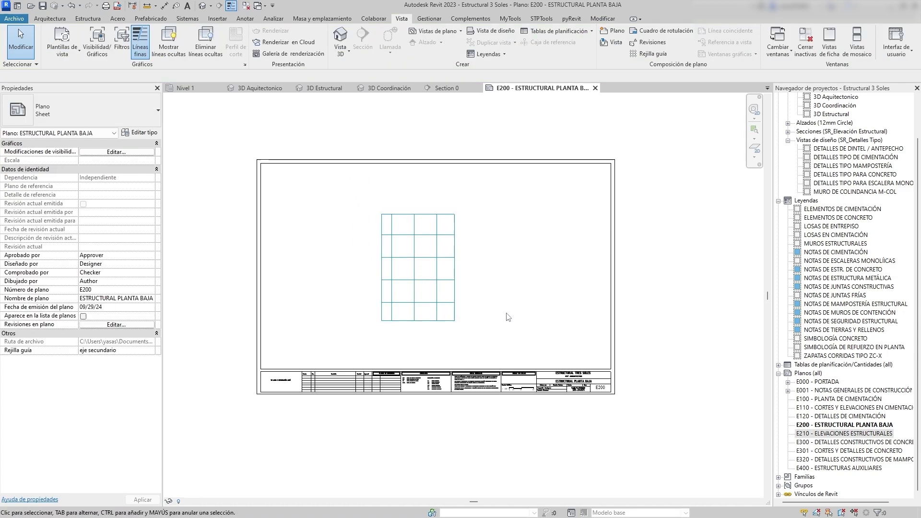
- Undo the spacing change, the resizing and the creation of the eje secundario guide grid
key(ctrl+z)
key(ctrl+z)
key(ctrl+z)
key(ctrl+z)
key(ctrl+z)
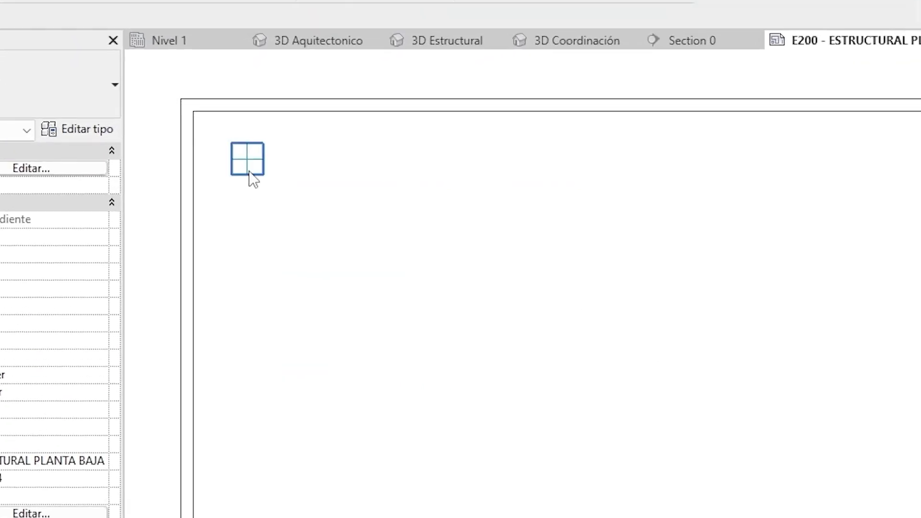
- Unpin the small guide grid near the sheet's upper corner and try to stretch it wider and taller
click(249, 171)
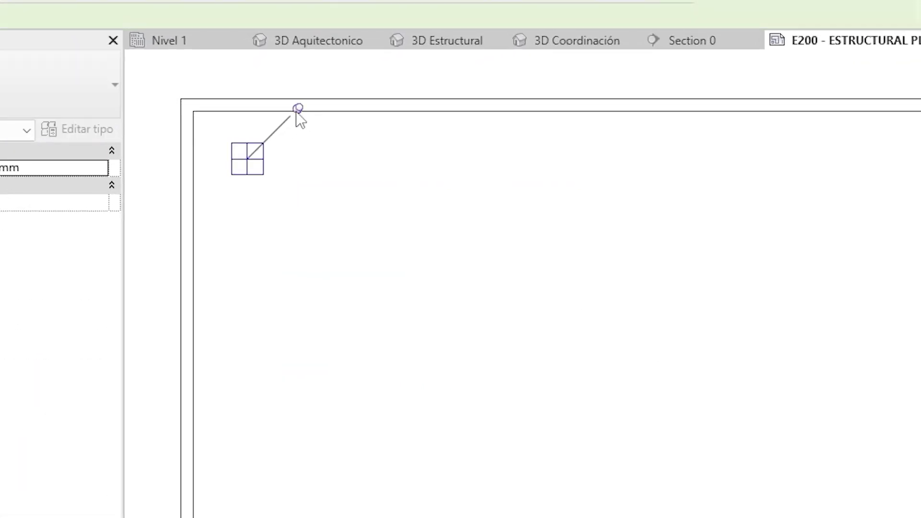
click(296, 113)
drag(264, 159, 762, 160)
click(692, 240)
click(528, 176)
drag(497, 174, 511, 309)
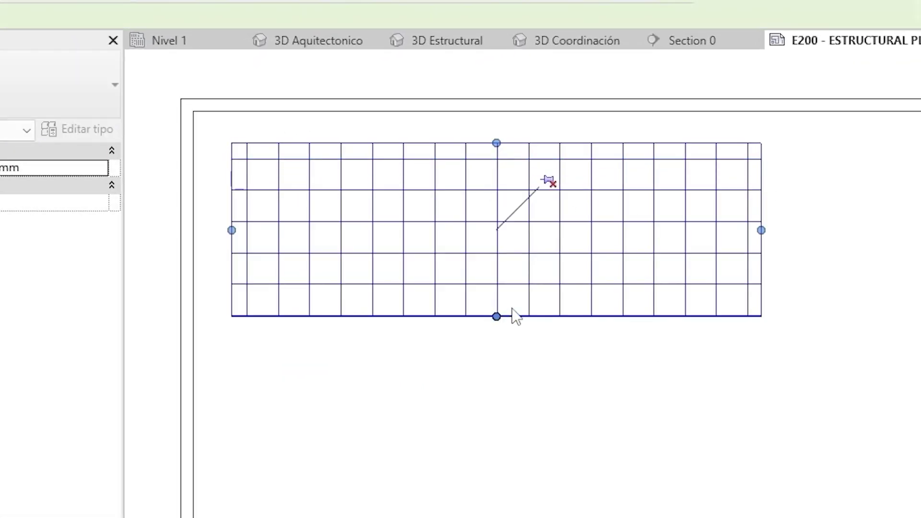
click(865, 342)
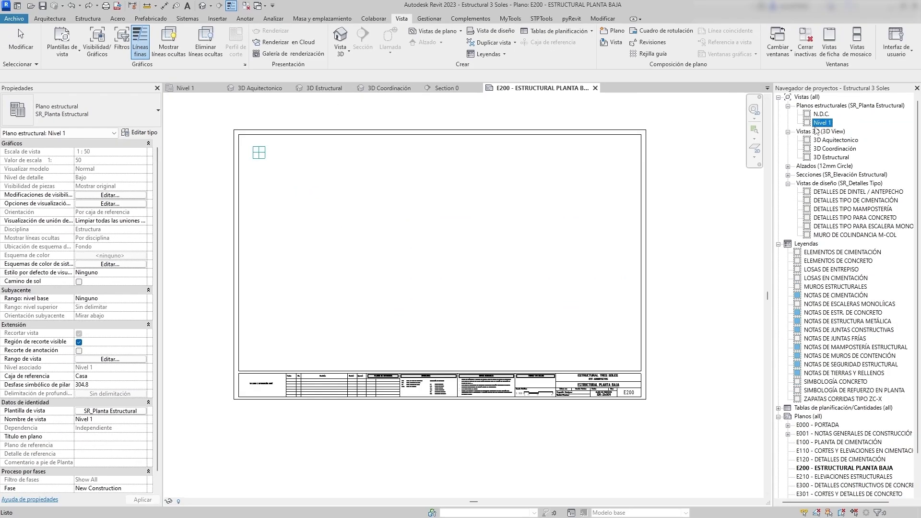
- Place the Nivel 1 structural plan on the E200 sheet and position its title just above the title block
drag(758, 147, 436, 243)
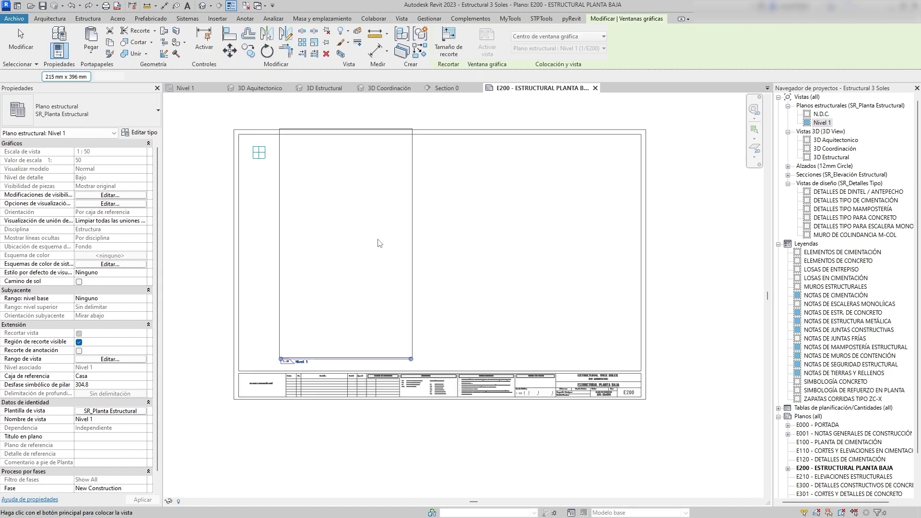
click(381, 265)
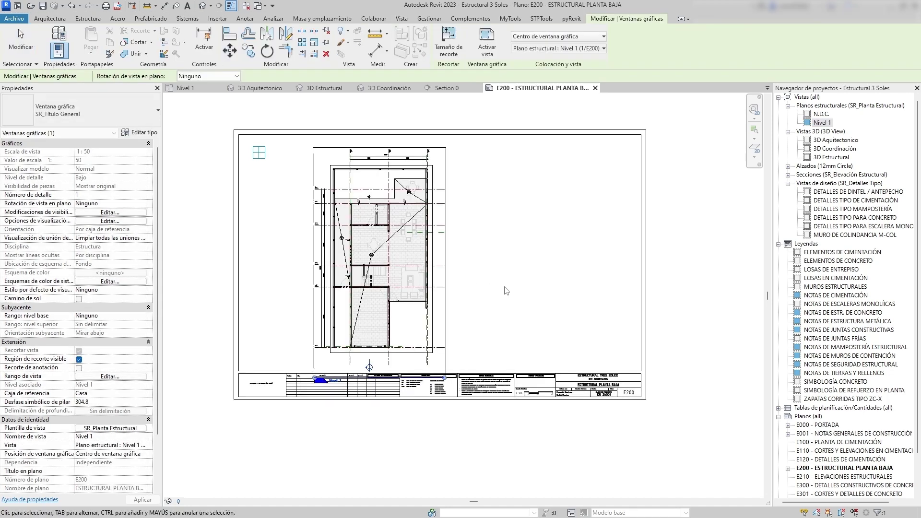
scroll(381, 250, up, 5)
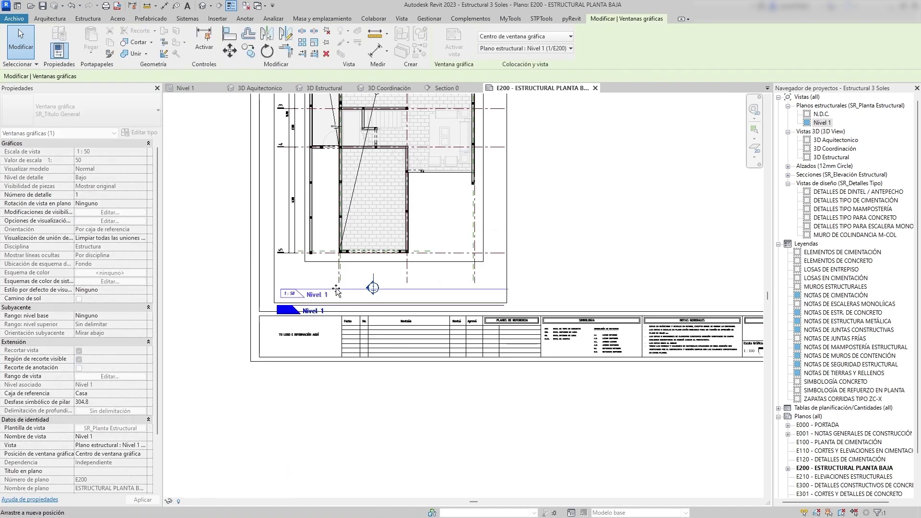
scroll(365, 305, up, 2)
key(Escape)
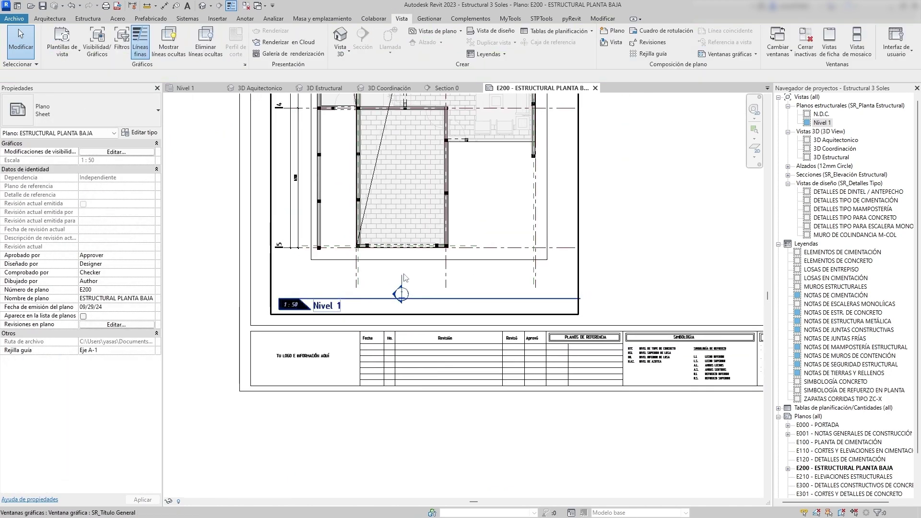
- Nudge the Nivel 1 viewport two increments to the left on the sheet
scroll(402, 283, up, 3)
click(393, 328)
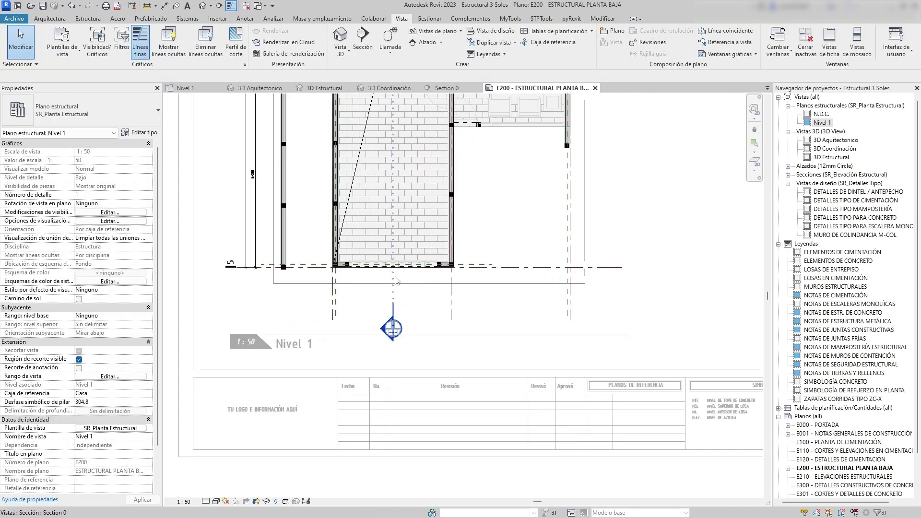
key(Escape)
scroll(496, 280, down, 5)
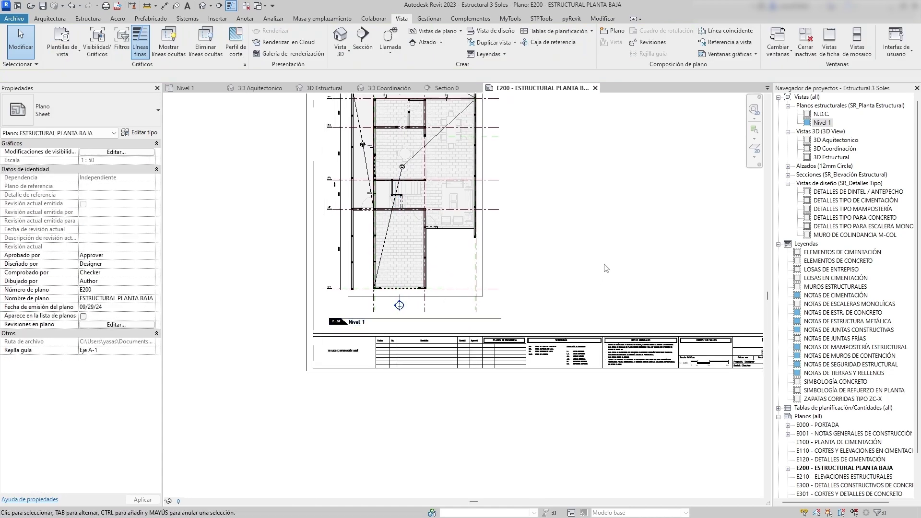
middle_drag(496, 280, 494, 318)
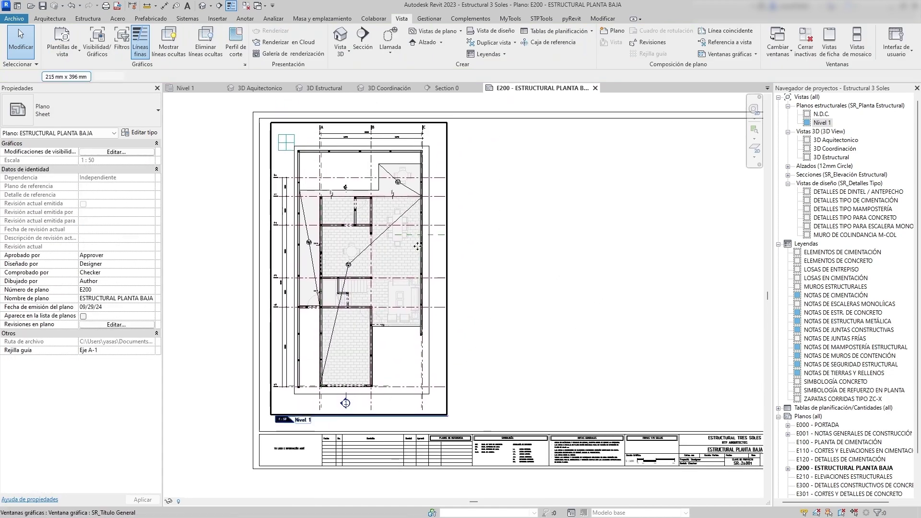
click(416, 245)
key(Left)
key(Left)
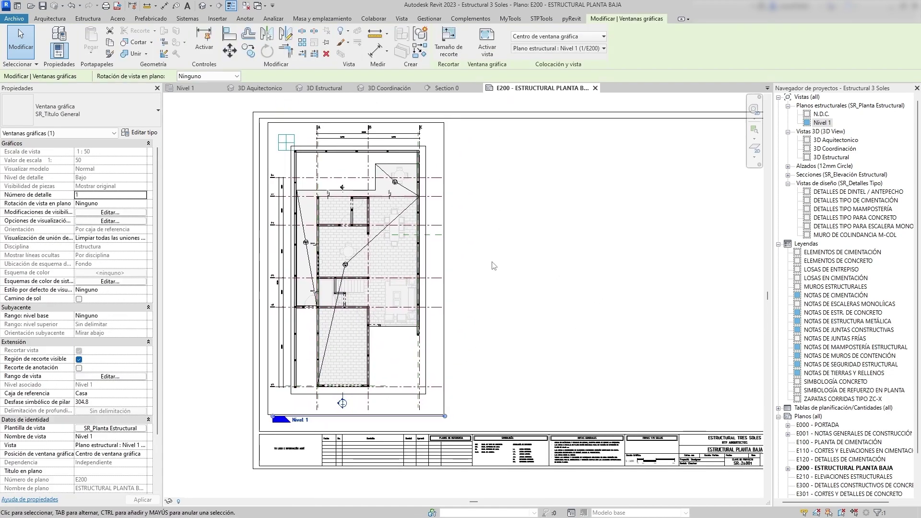
click(543, 251)
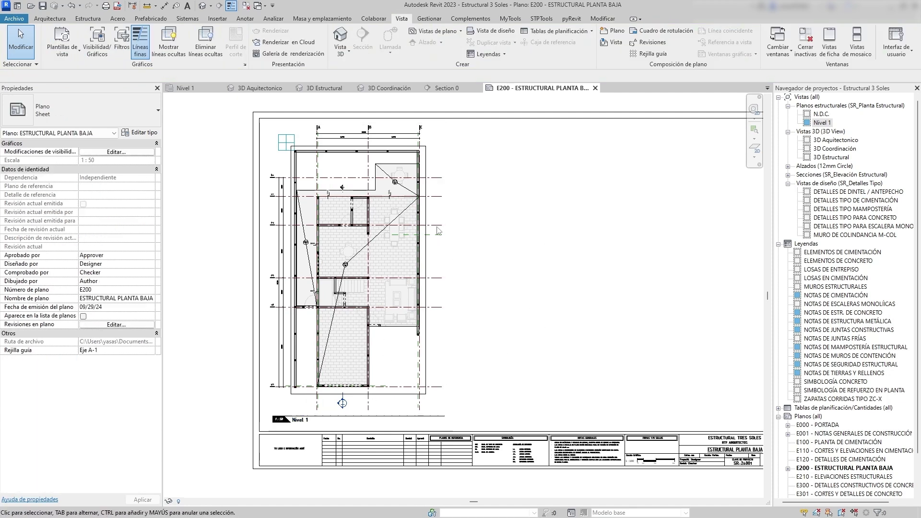
- Unpin the Eje A-1 guide grid and move its centre to the intersection of axes A and 1 in the plan
click(294, 137)
scroll(294, 137, up, 6)
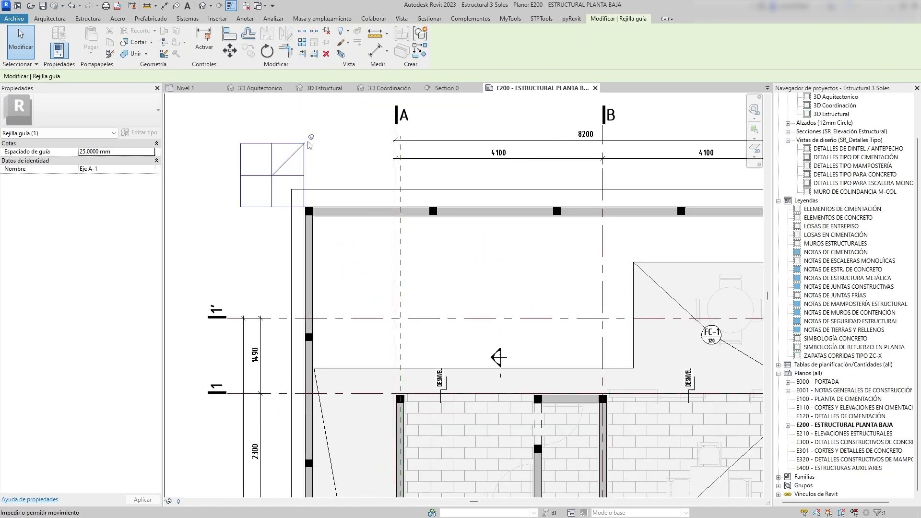
scroll(311, 140, down, 2)
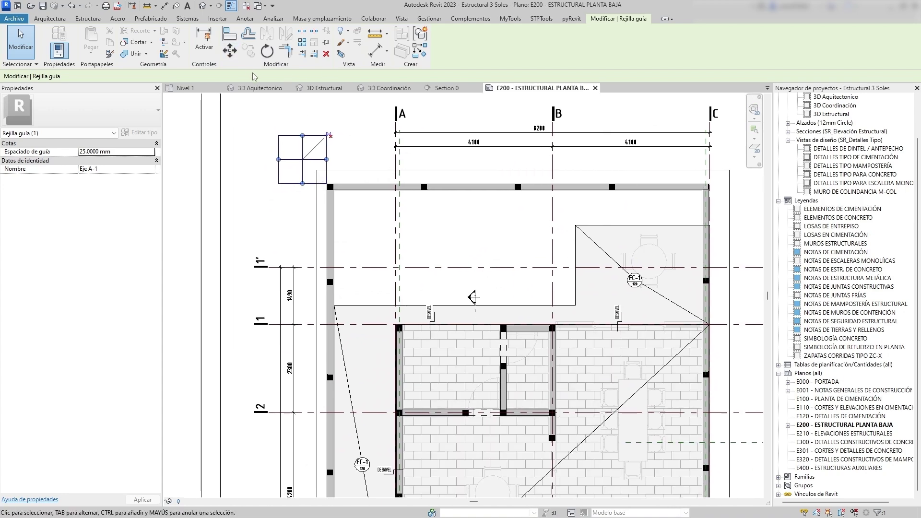
click(230, 51)
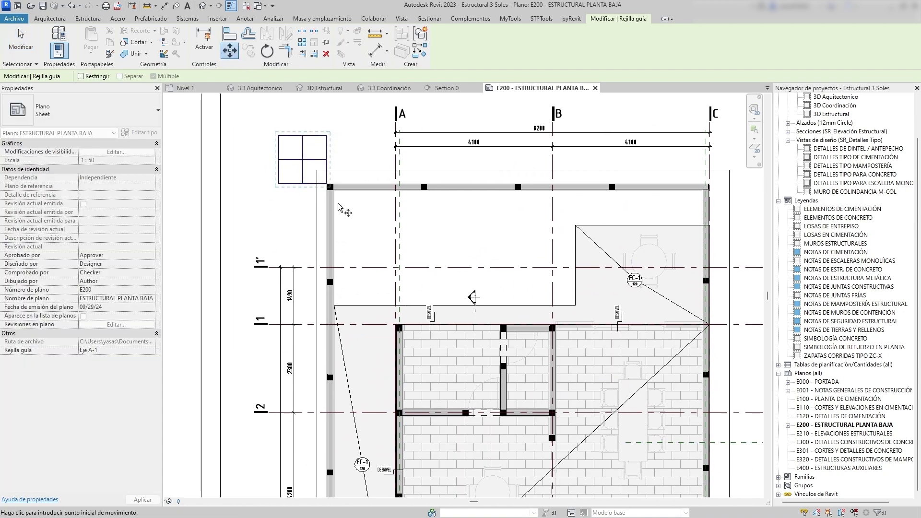
click(302, 160)
middle_drag(307, 163, 257, 119)
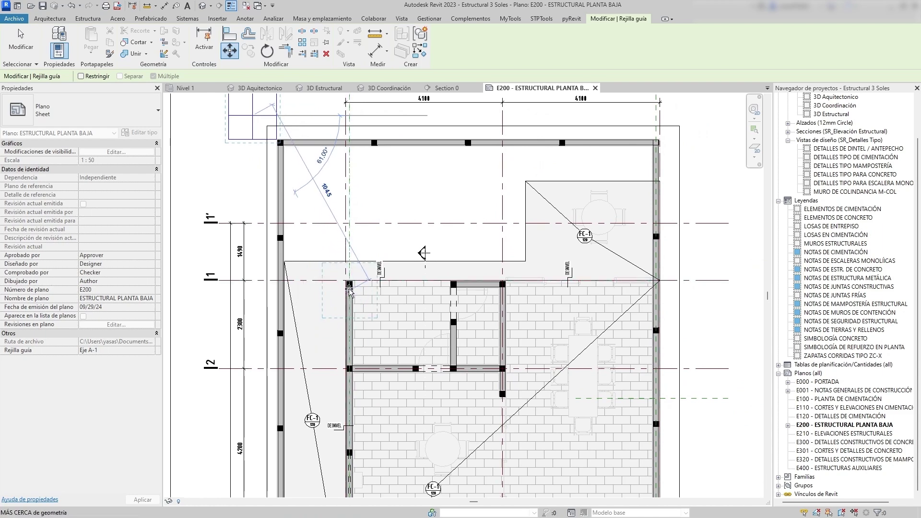
middle_drag(349, 291, 356, 355)
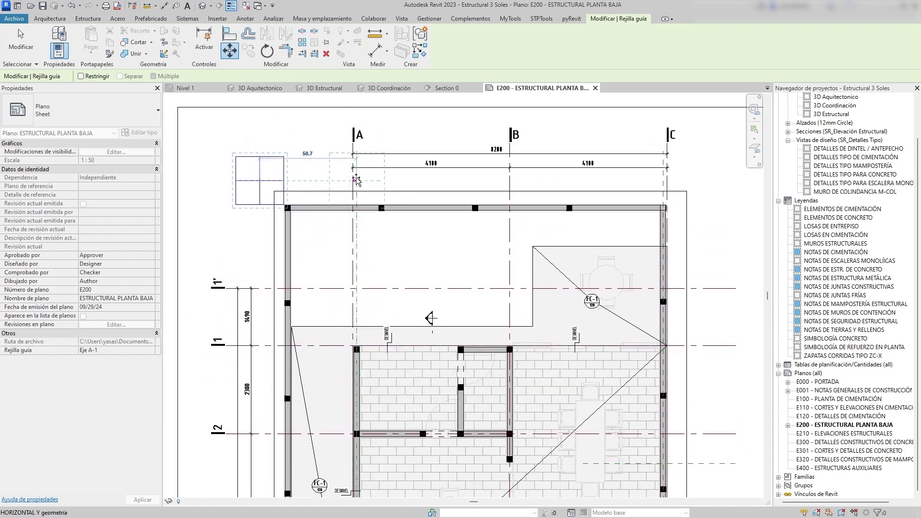
scroll(353, 346, up, 5)
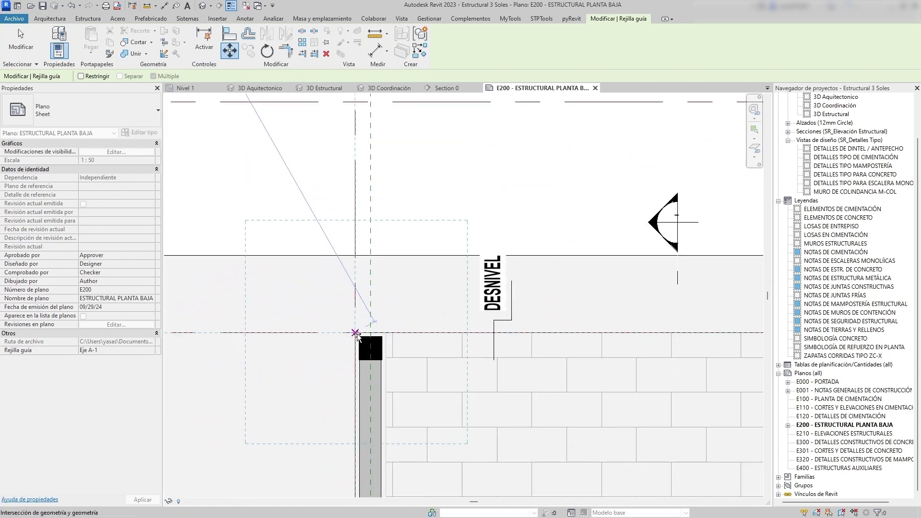
click(356, 333)
scroll(356, 334, down, 5)
key(Escape)
- Pin the Eje A-1 guide grid in place on the intersection of axes A and 1
middle_drag(355, 180, 428, 256)
click(340, 261)
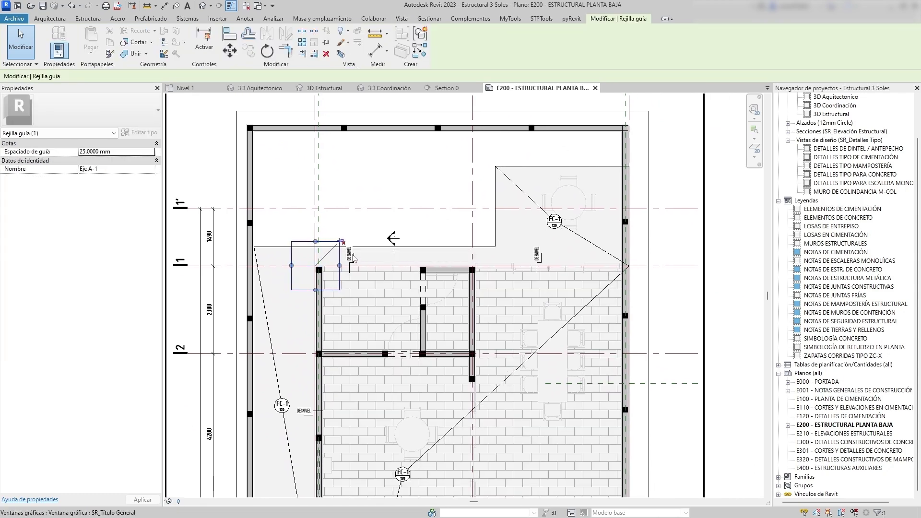
scroll(331, 273, down, 5)
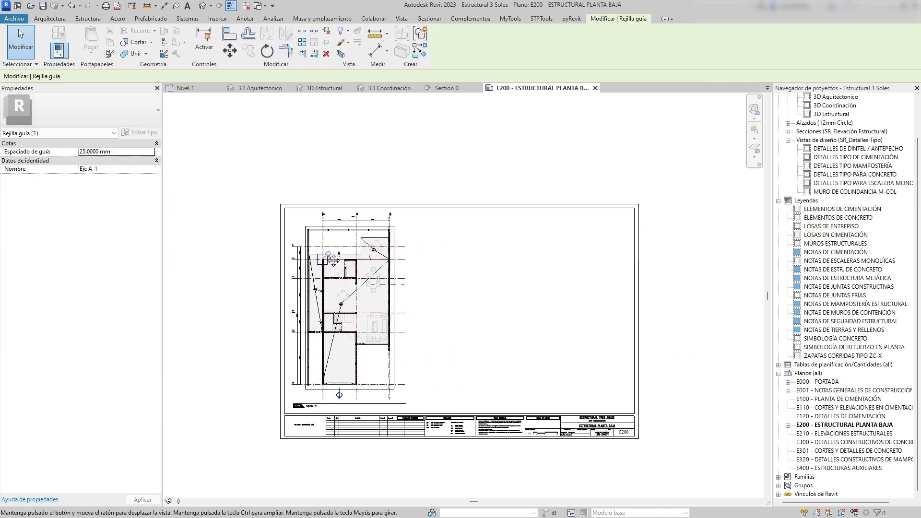
key(Escape)
scroll(331, 261, up, 6)
click(331, 259)
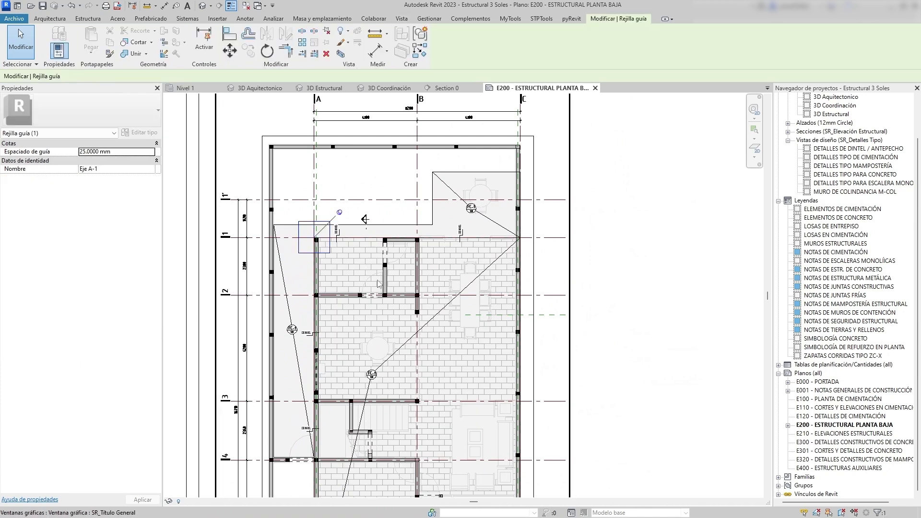
- Shift the Nivel 1 viewport to the right on the sheet, away from the guide grid's centre
scroll(338, 280, down, 5)
key(Escape)
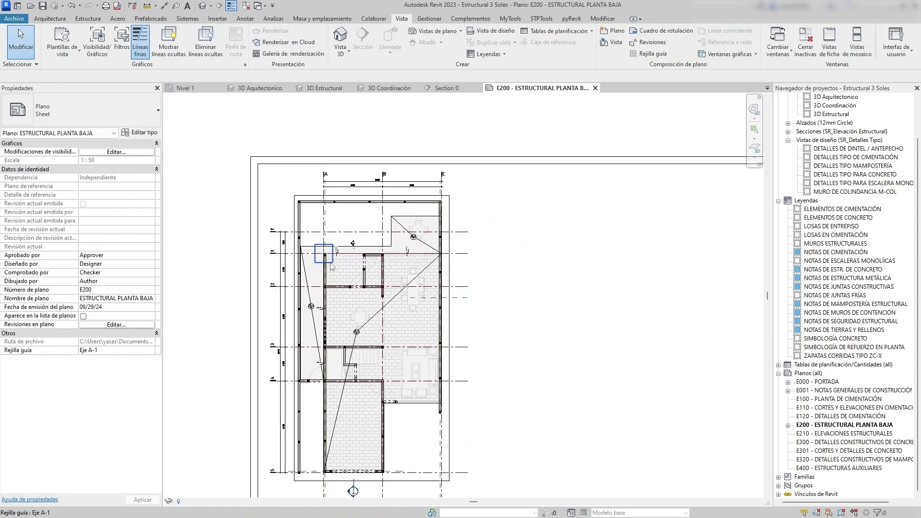
click(333, 270)
key(Escape)
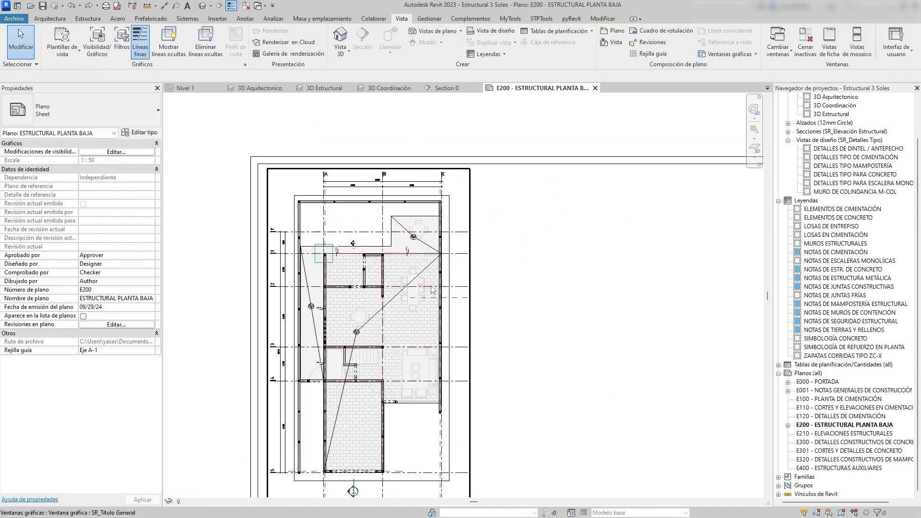
click(342, 288)
scroll(342, 289, up, 3)
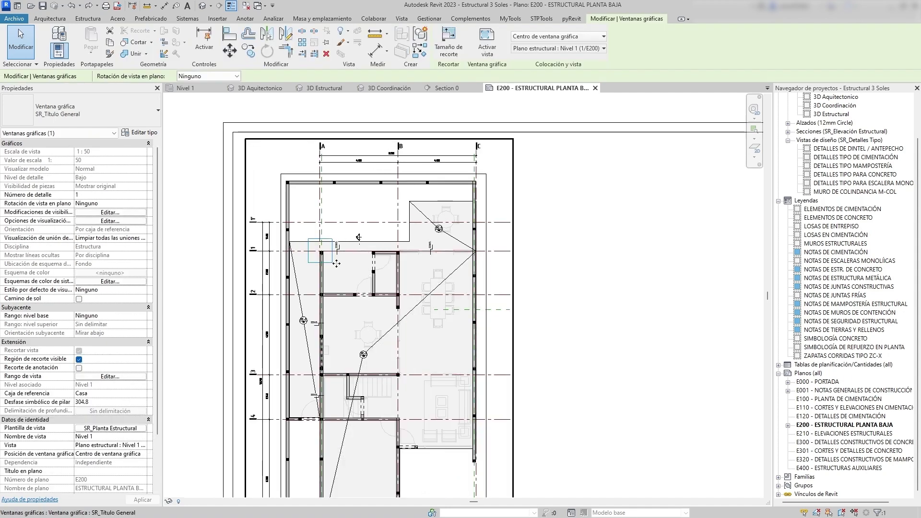
key(Escape)
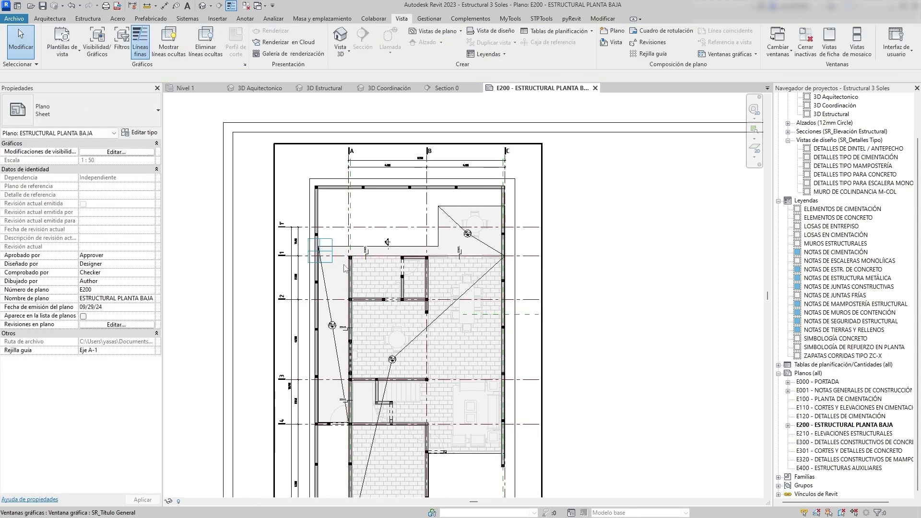
scroll(348, 288, up, 2)
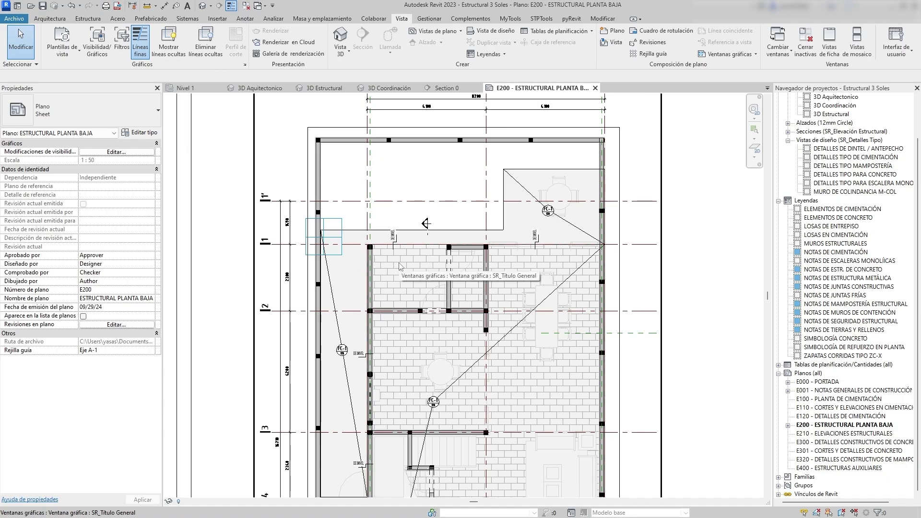
- Move the Nivel 1 viewport so that the intersection of axes A and 1 snaps onto the centre of the Eje A-1 guide grid
click(427, 270)
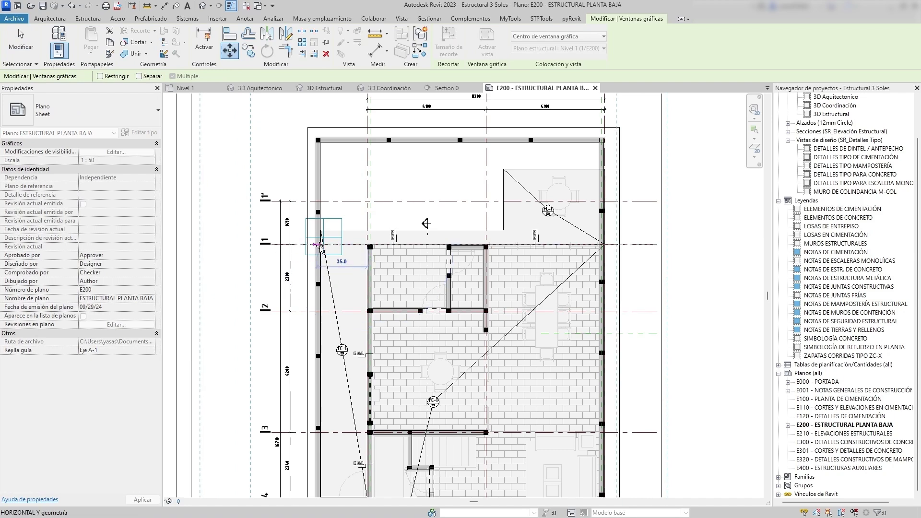
scroll(323, 240, up, 2)
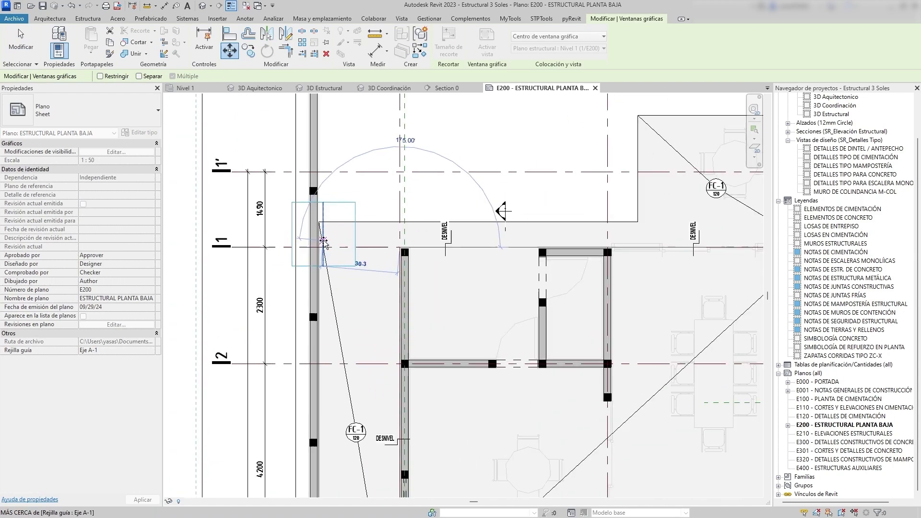
scroll(323, 240, down, 5)
key(Escape)
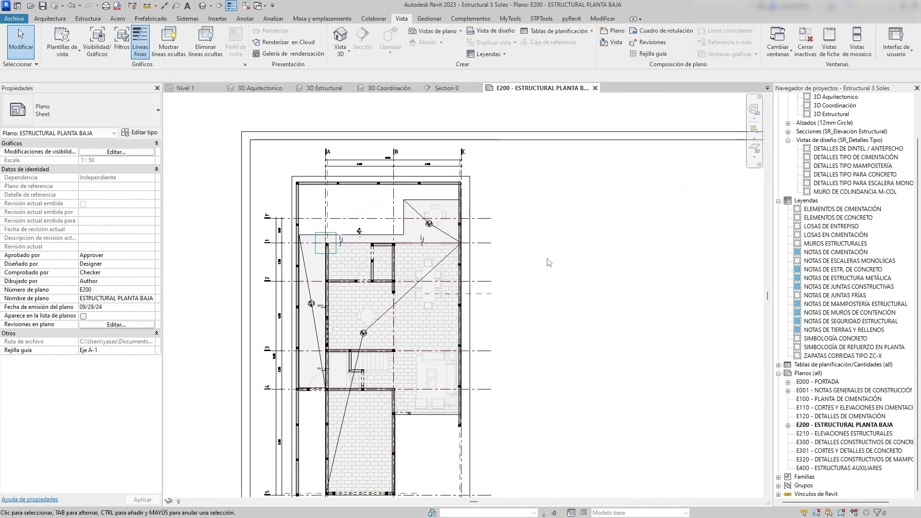
- Examine how the Nivel 1 plan sits within the E200 sheet relative to the guide grid and title block
middle_drag(447, 266, 453, 269)
scroll(440, 267, down, 2)
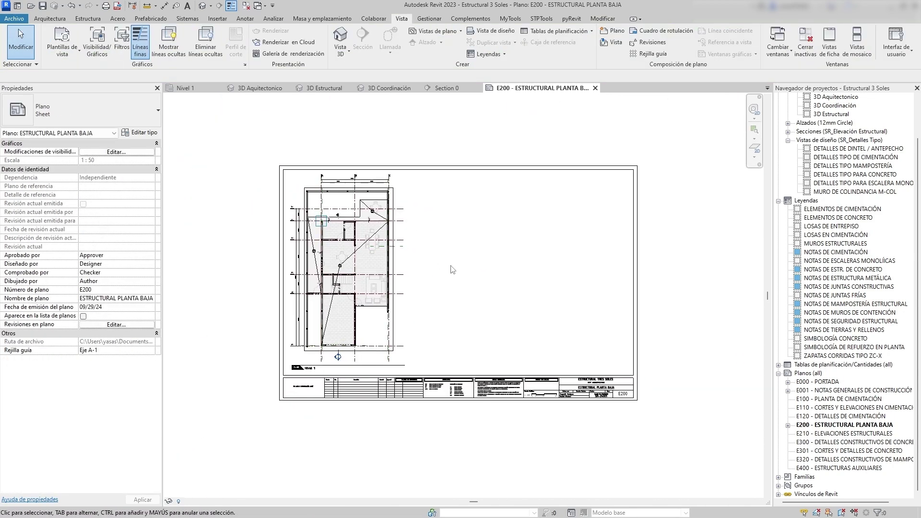
scroll(453, 269, up, 1)
middle_drag(420, 304, 436, 305)
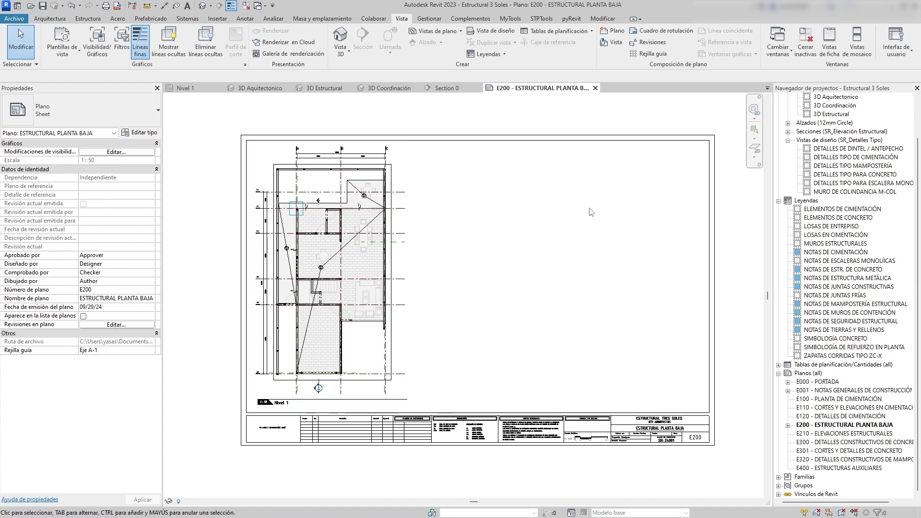
middle_drag(476, 274, 475, 274)
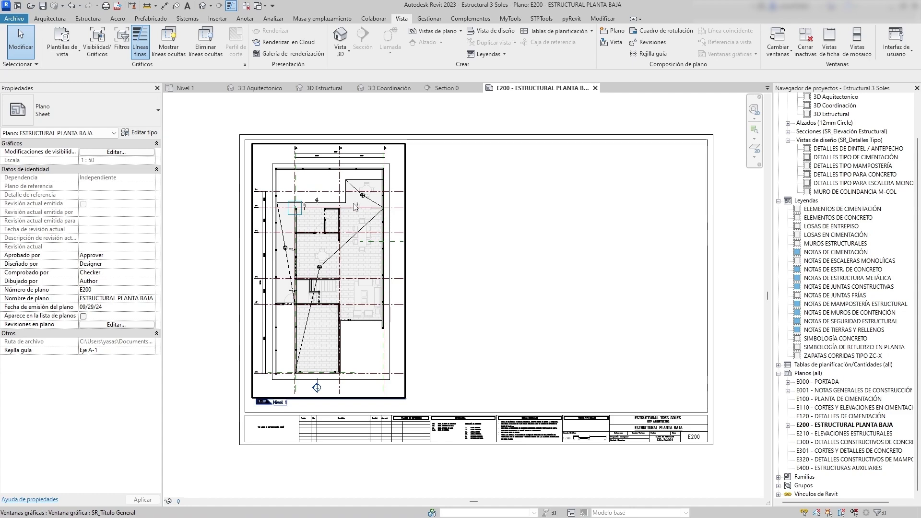
middle_drag(576, 283, 547, 263)
scroll(528, 272, up, 1)
scroll(524, 264, down, 1)
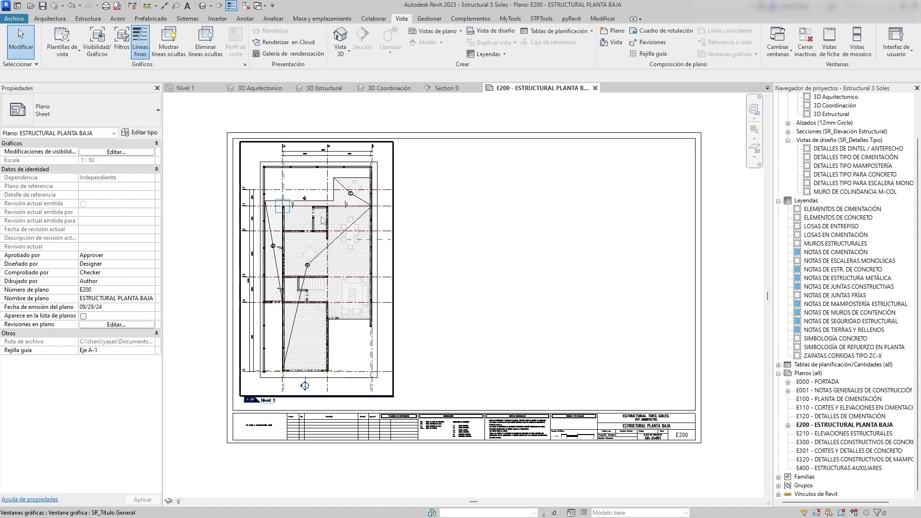
- Inspect the FC-1 concrete slab areas in the Nivel 1 plan, activating the view and selecting the upper slab's area reinforcement
scroll(311, 215, up, 2)
scroll(309, 209, down, 1)
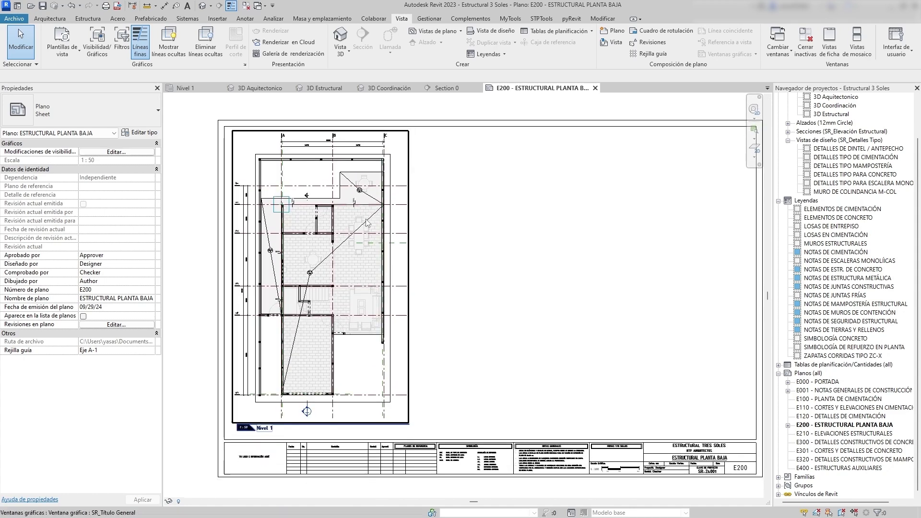
scroll(312, 187, up, 6)
scroll(325, 186, down, 5)
scroll(480, 216, down, 2)
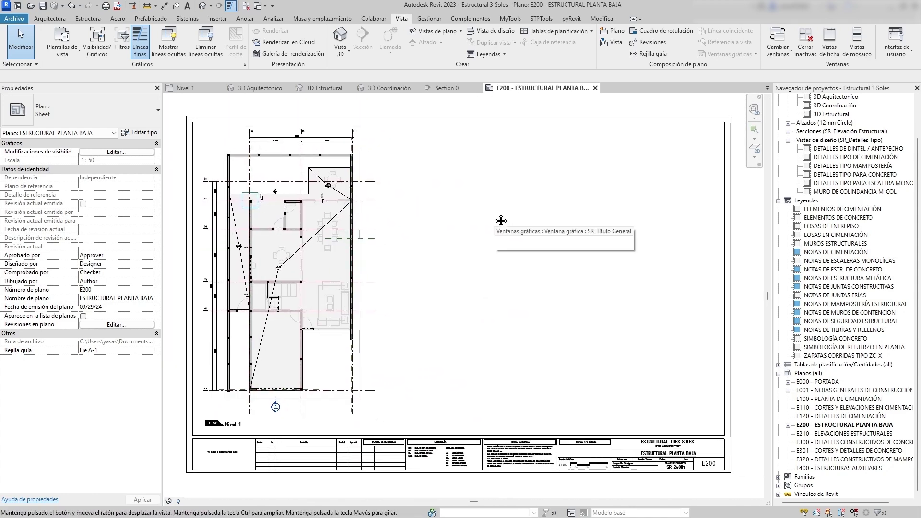
scroll(308, 230, up, 5)
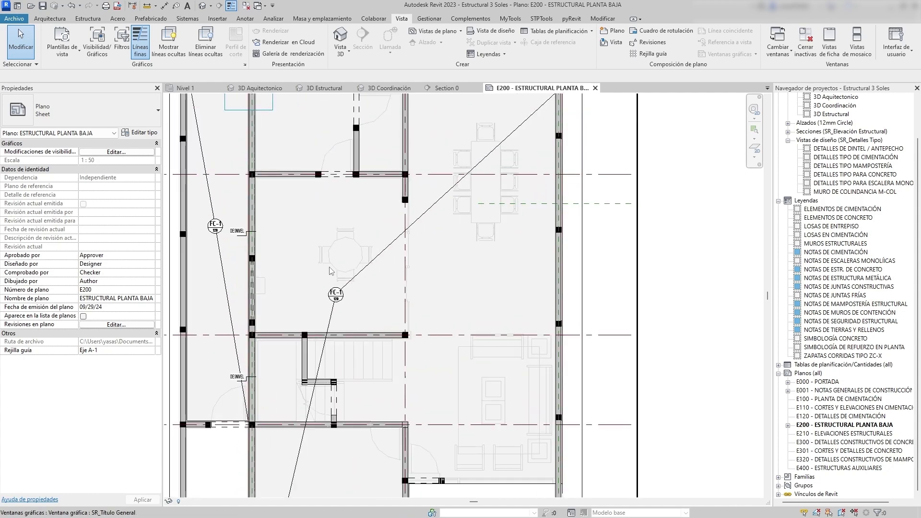
scroll(358, 213, down, 2)
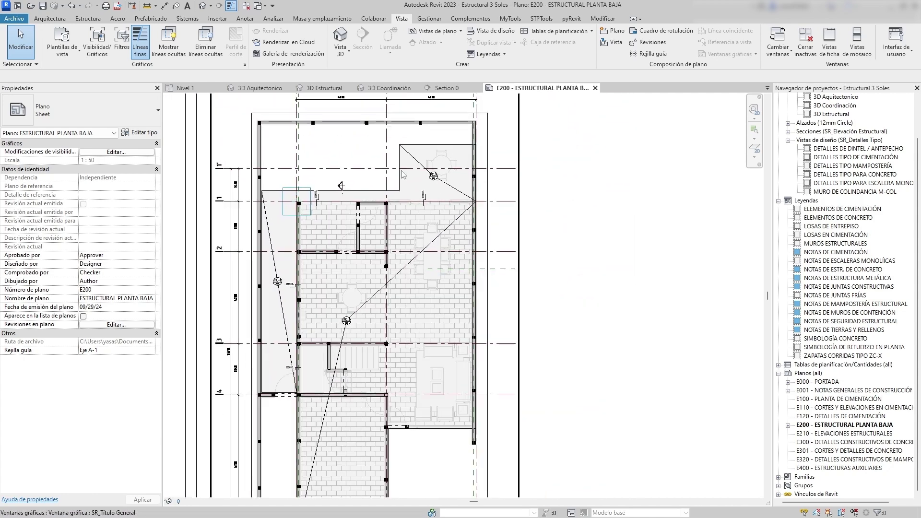
double_click(369, 166)
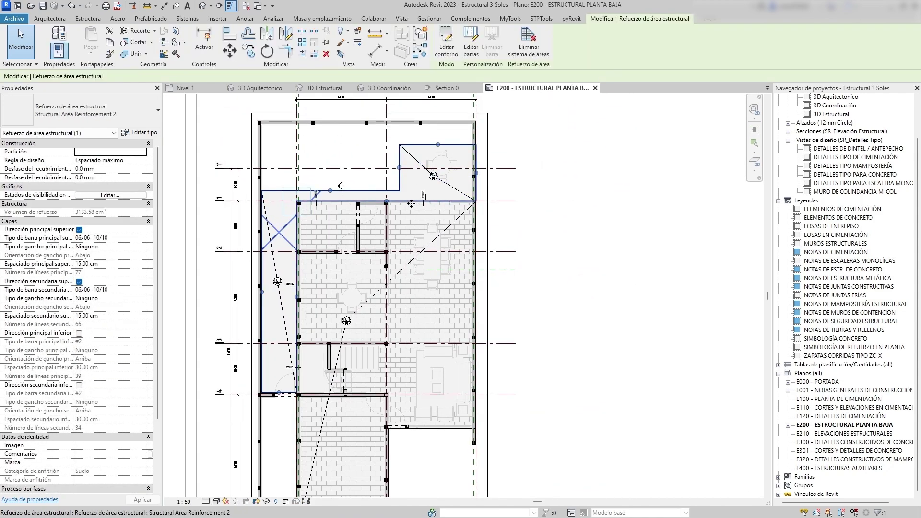
scroll(399, 227, down, 5)
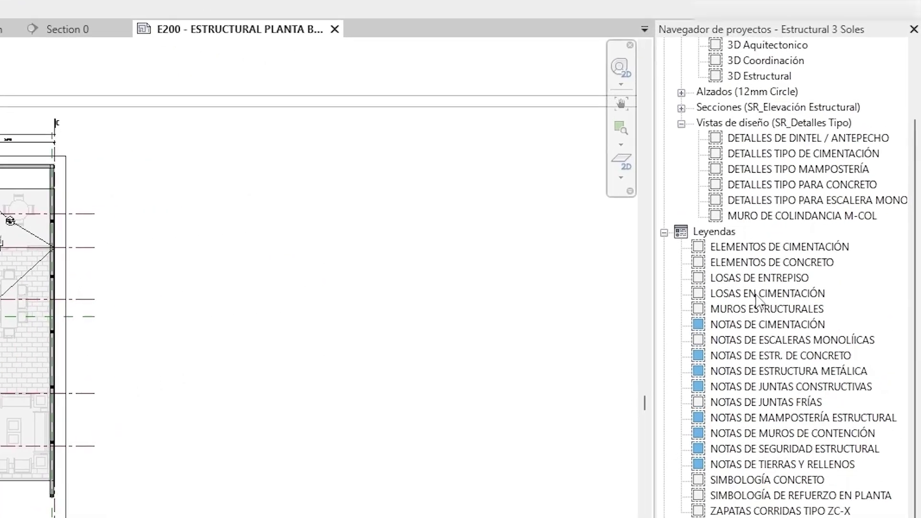
- Browse the project's legends and select LOSAS EN CIMENTACIÓN
click(757, 294)
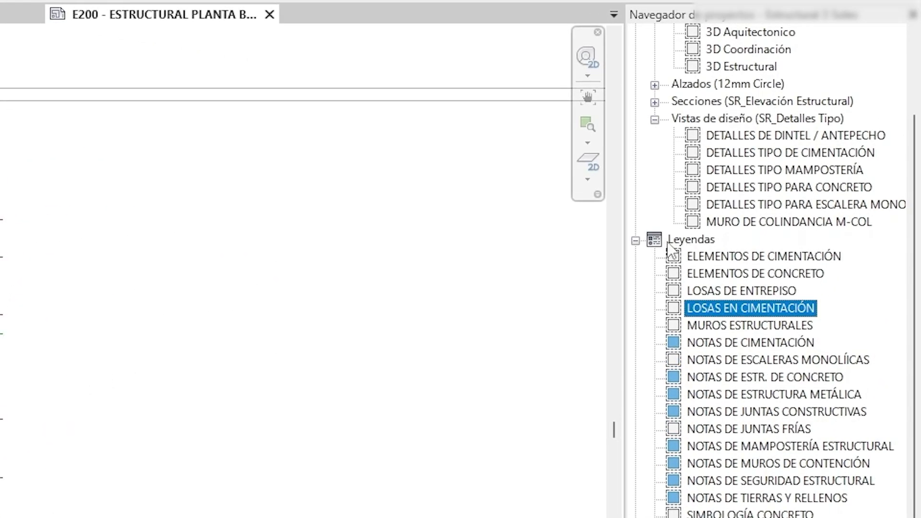
click(635, 240)
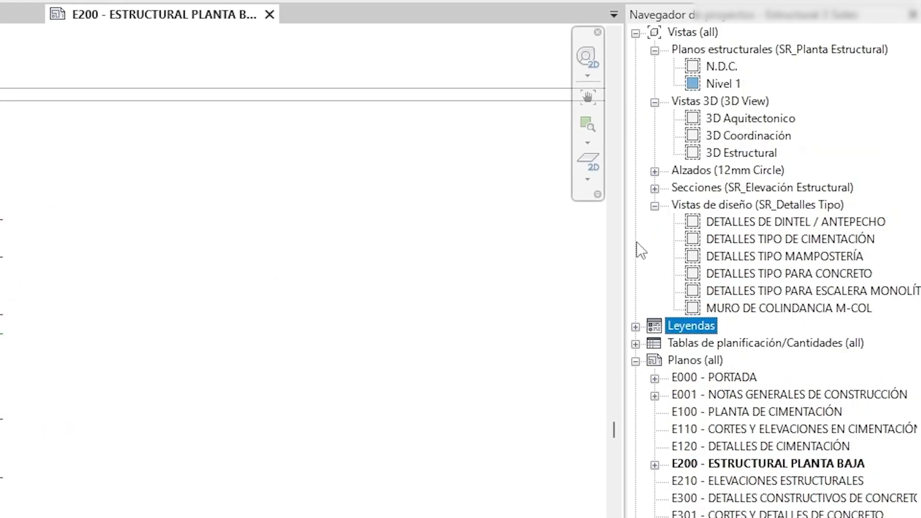
click(635, 326)
scroll(665, 300, down, 2)
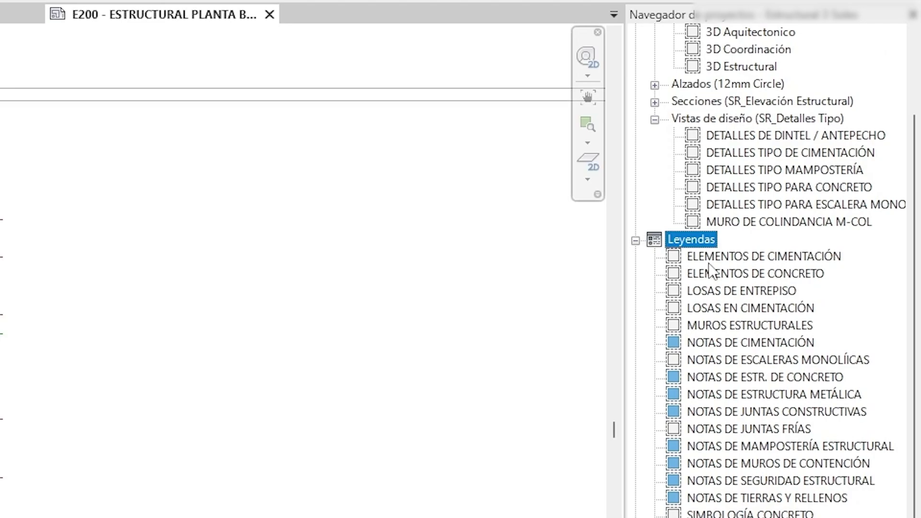
click(746, 312)
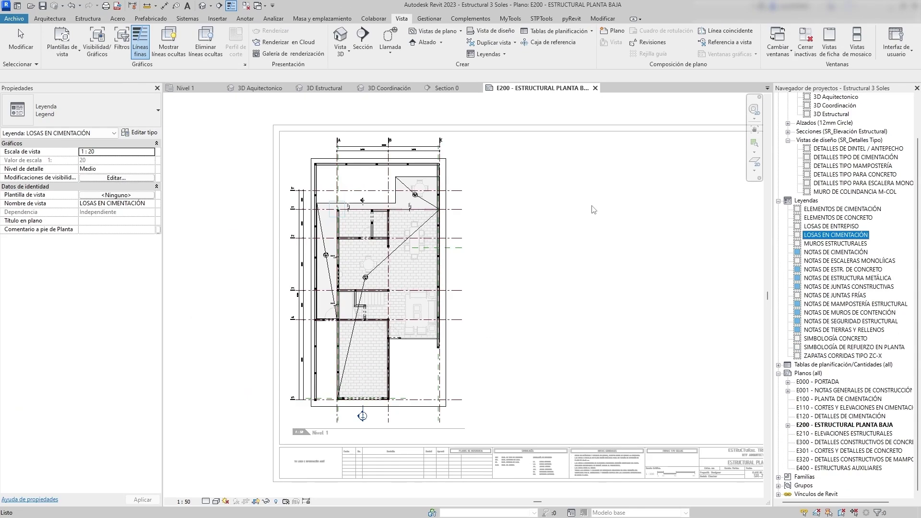
- Deactivate the Nivel 1 view to return to editing the E200 sheet
scroll(177, 257, down, 3)
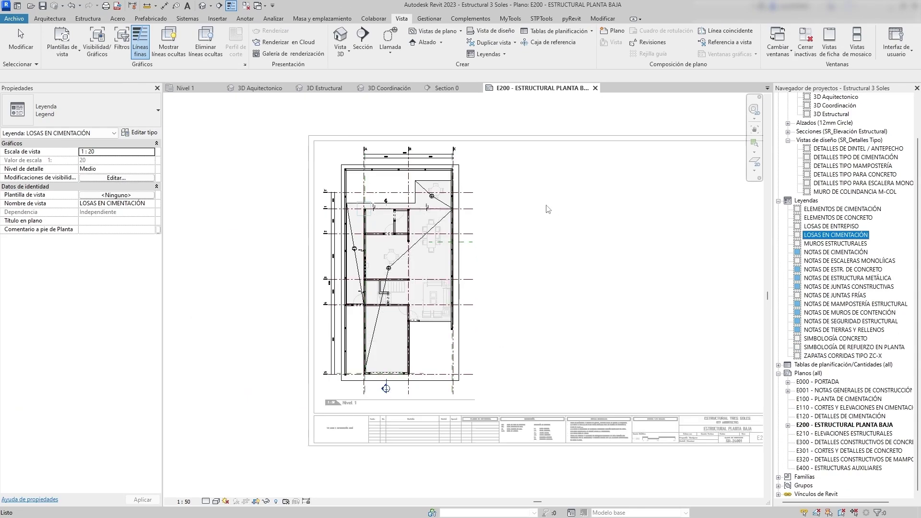
double_click(447, 198)
scroll(449, 196, up, 3)
middle_drag(464, 145, 455, 168)
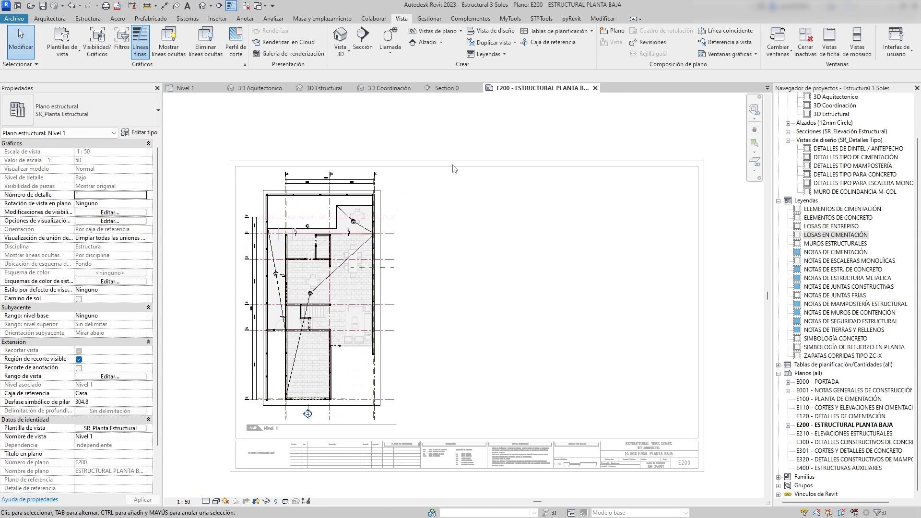
click(442, 226)
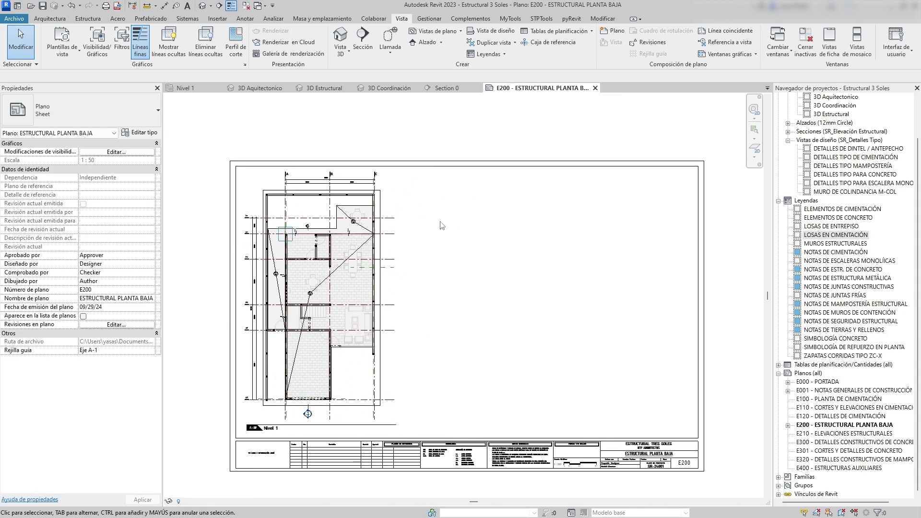
- Place the LOSAS EN CIMENTACIÓN legend on the E200 sheet in the free space to the right of the Nivel 1 plan
click(839, 236)
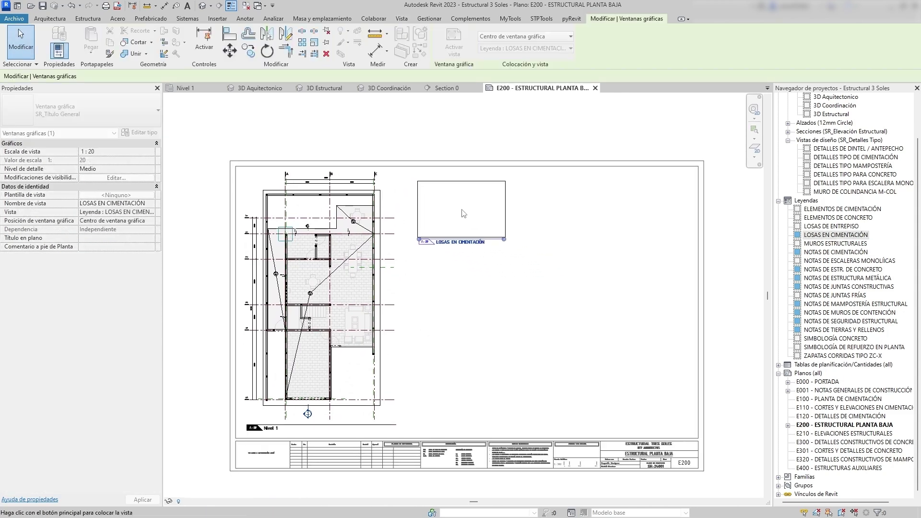
click(469, 207)
scroll(469, 203, up, 5)
middle_drag(473, 222, 474, 275)
scroll(431, 196, up, 1)
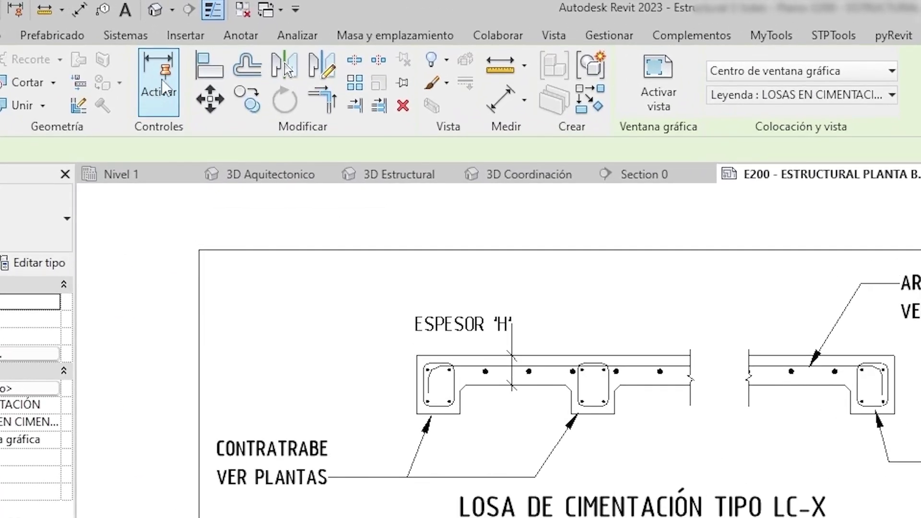
- Turn off thin lines and check the line weights of the LC-X and FC-X slab details in the placed legend
click(222, 9)
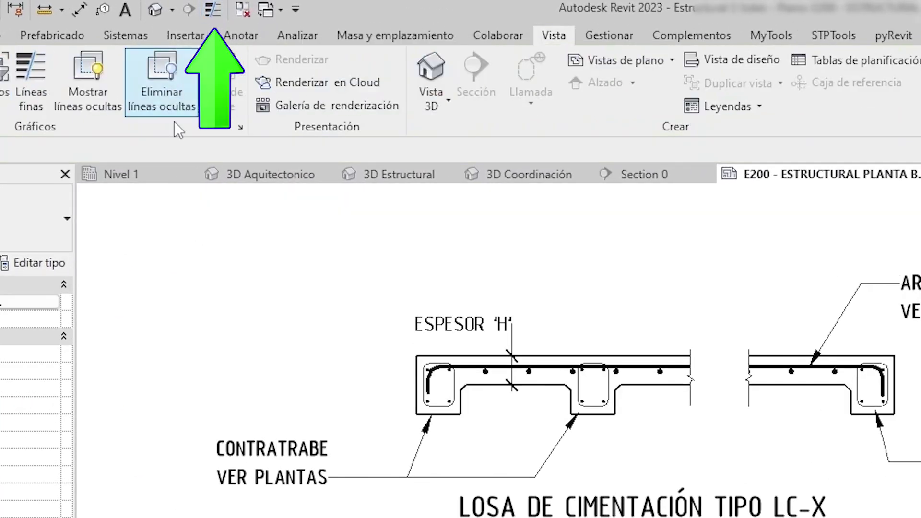
scroll(539, 369, up, 3)
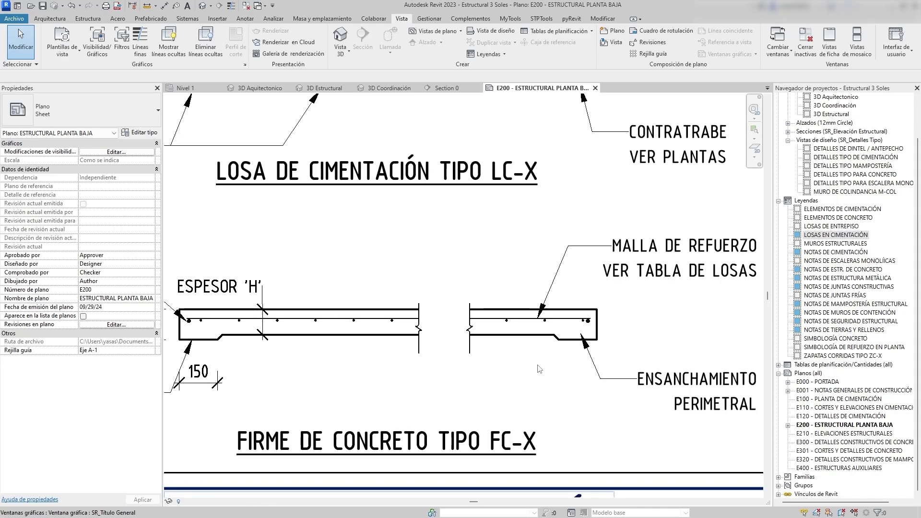
scroll(540, 369, down, 2)
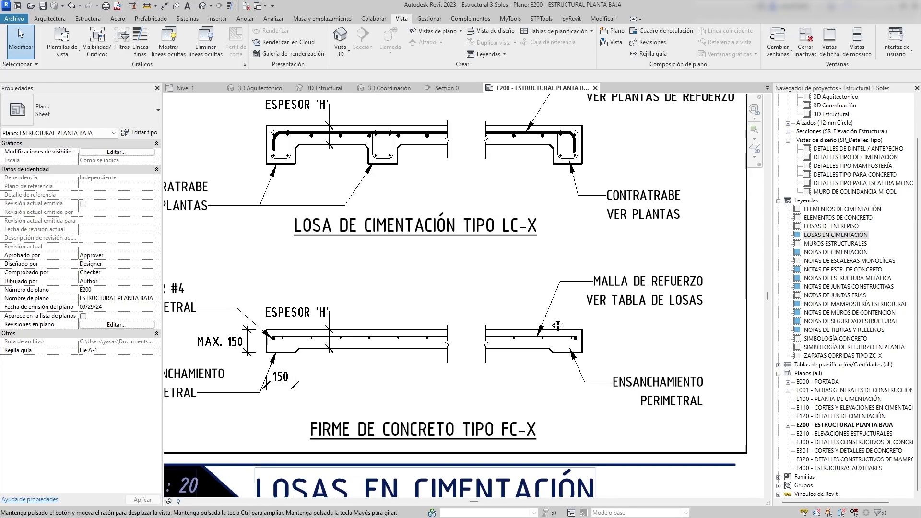
scroll(457, 236, down, 2)
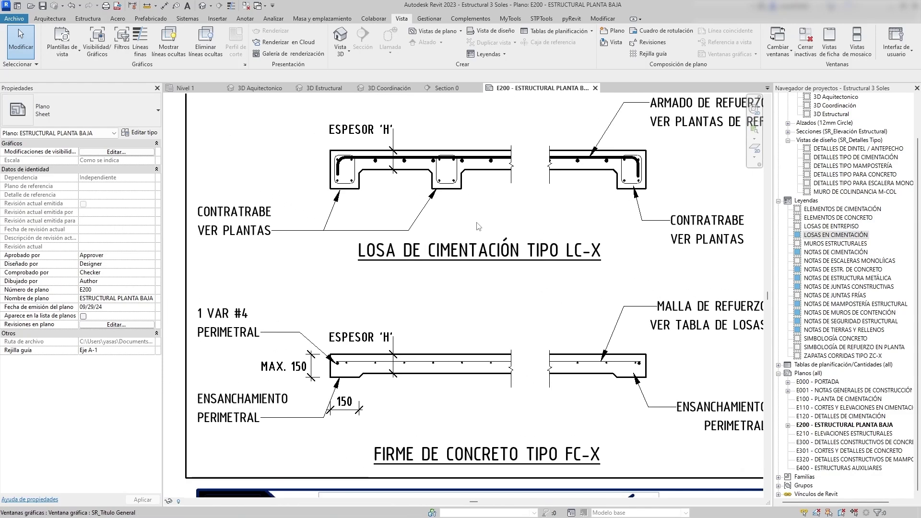
scroll(478, 216, down, 2)
middle_drag(533, 215, 490, 217)
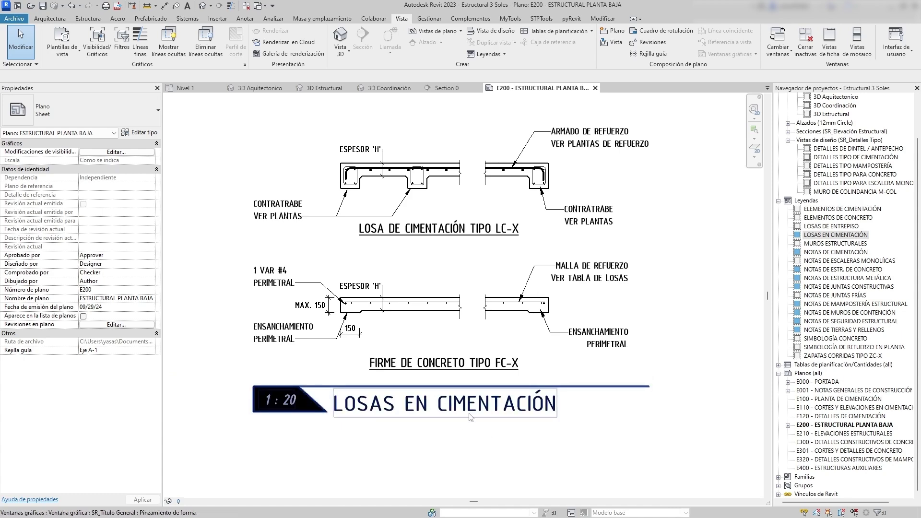
- Move the LOSAS EN CIMENTACIÓN legend further down the sheet, beside the Nivel 1 plan
scroll(479, 252, down, 3)
middle_drag(480, 252, 453, 156)
scroll(446, 178, down, 2)
drag(438, 152, 459, 213)
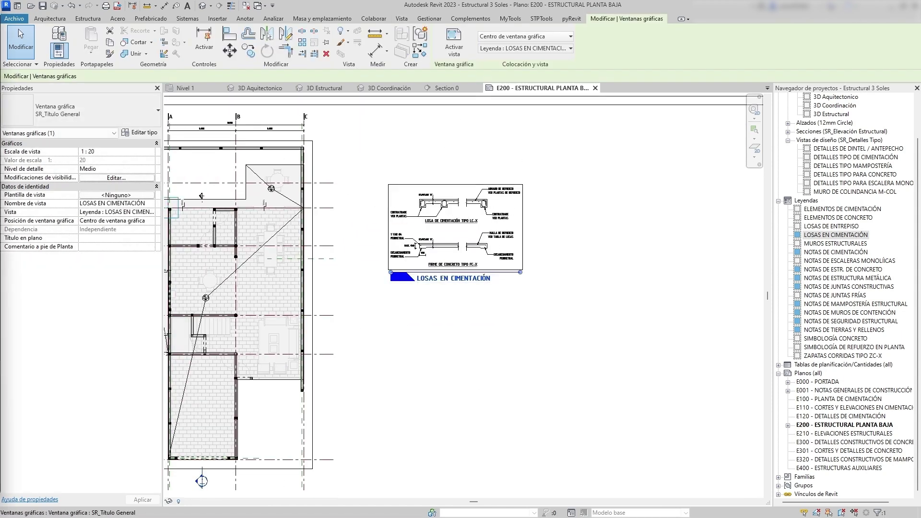
middle_drag(484, 290, 610, 291)
scroll(419, 254, up, 2)
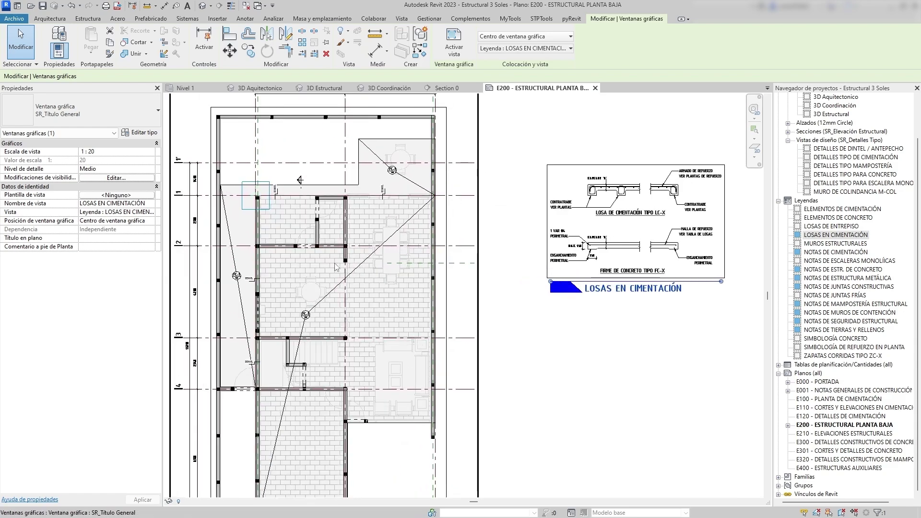
scroll(338, 263, down, 3)
middle_drag(497, 275, 509, 276)
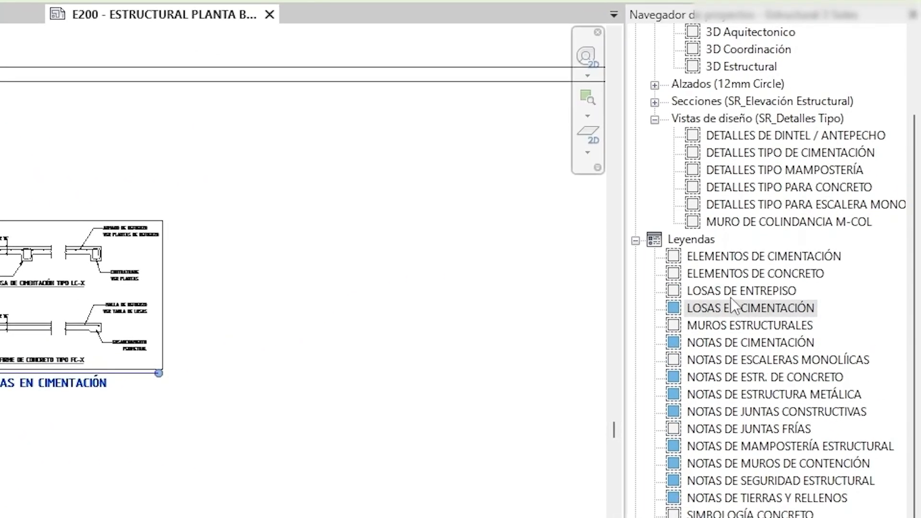
- Place the ELEMENTOS DE CONCRETO legend on the E200 sheet directly below the LOSAS EN CIMENTACIÓN legend
drag(763, 275, 21, 486)
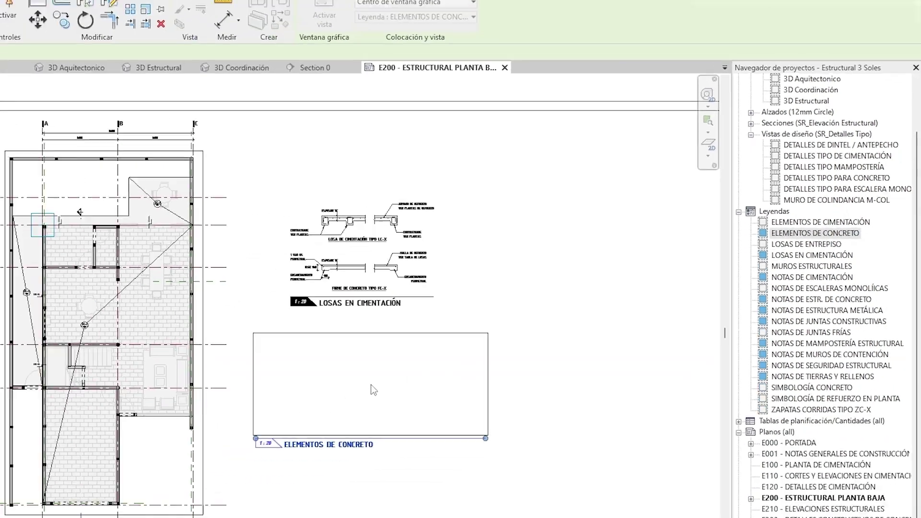
click(75, 504)
scroll(516, 384, up, 5)
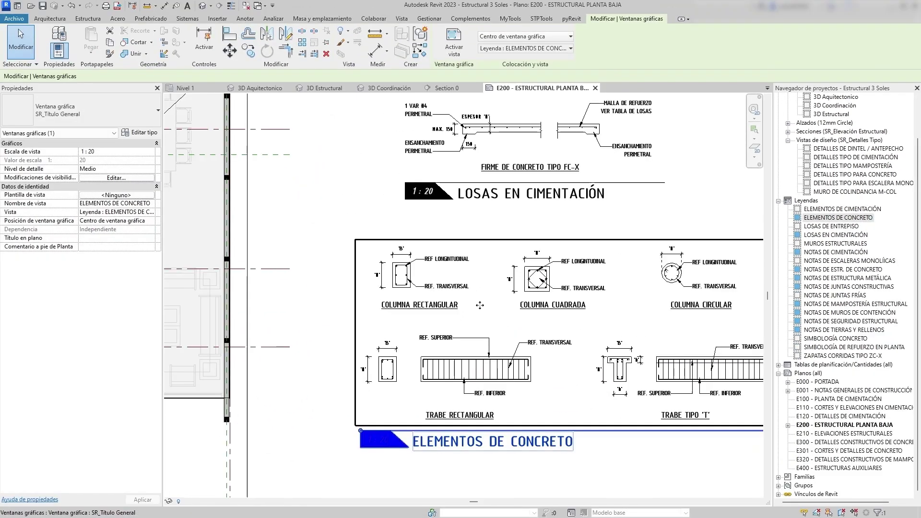
scroll(469, 281, down, 3)
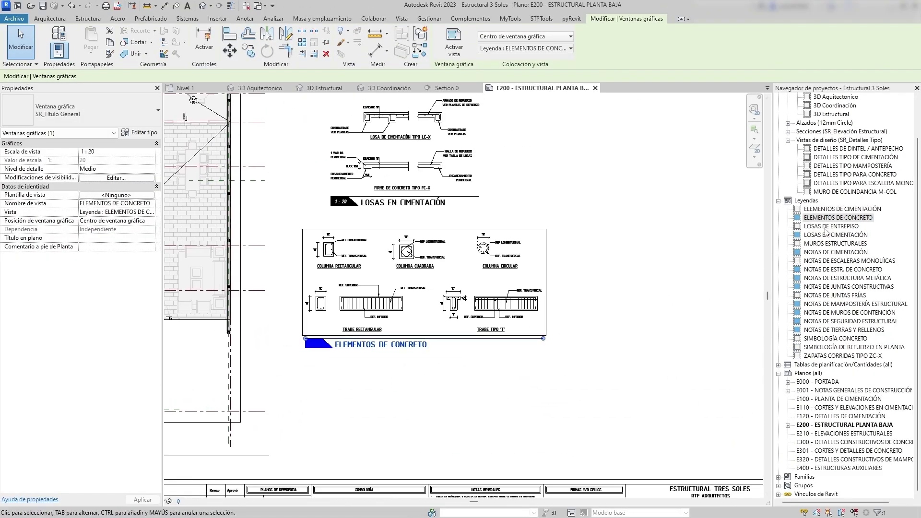
- Place the MUROS ESTRUCTURALES legend on the sheet below the ELEMENTOS DE CONCRETO legend
scroll(412, 288, down, 1)
middle_drag(384, 288, 597, 325)
scroll(382, 241, up, 4)
scroll(461, 240, down, 1)
middle_drag(461, 240, 364, 206)
scroll(365, 206, down, 2)
middle_drag(670, 298, 600, 286)
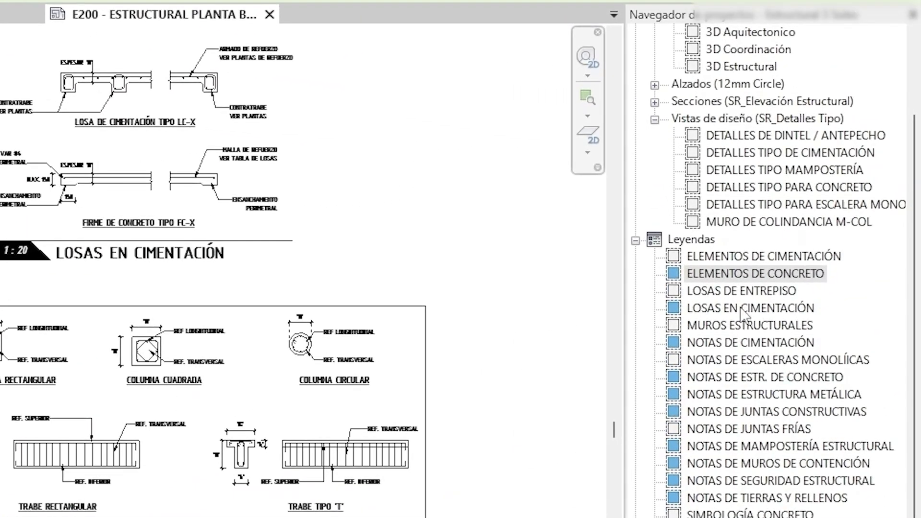
click(741, 327)
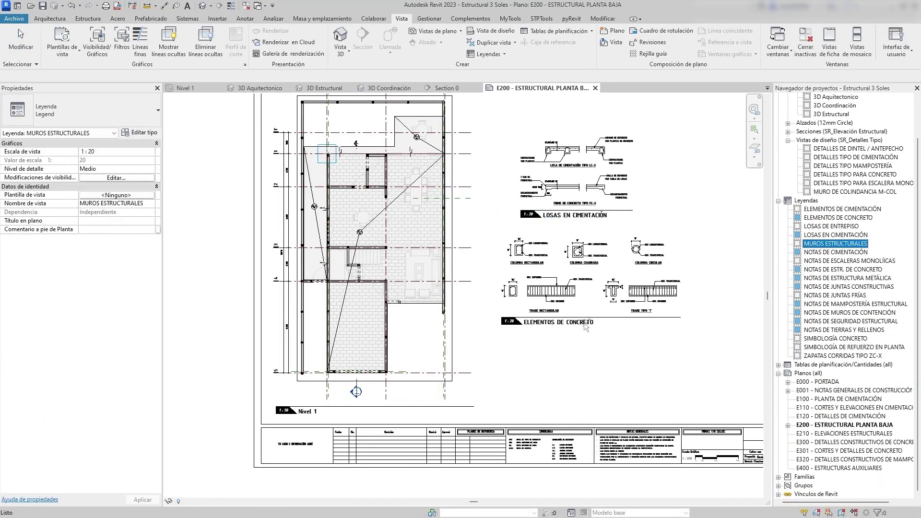
drag(584, 323, 590, 355)
click(590, 370)
scroll(591, 371, down, 2)
middle_drag(590, 372, 490, 371)
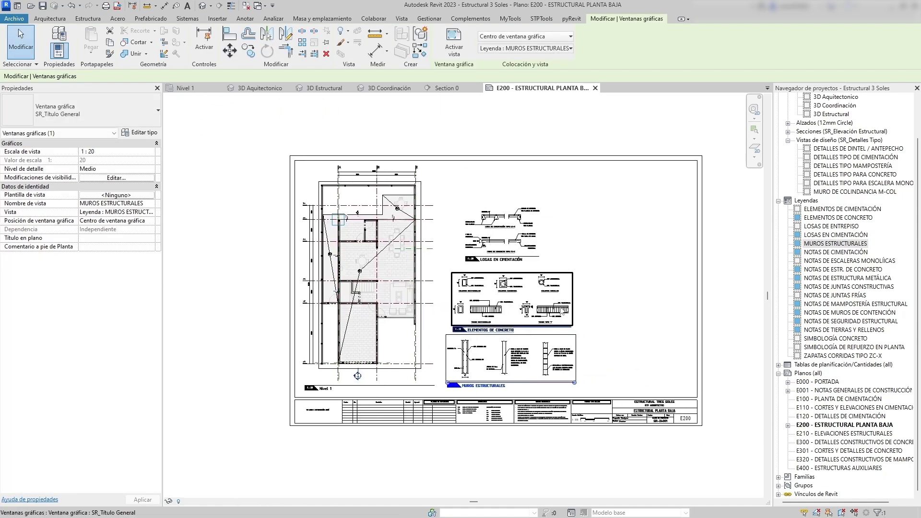
- Rearrange the three placed legends into a spaced column beside the Nivel 1 plan, with their left edges aligned
scroll(456, 290, up, 2)
click(513, 221)
drag(513, 221, 475, 159)
click(525, 324)
drag(525, 324, 507, 274)
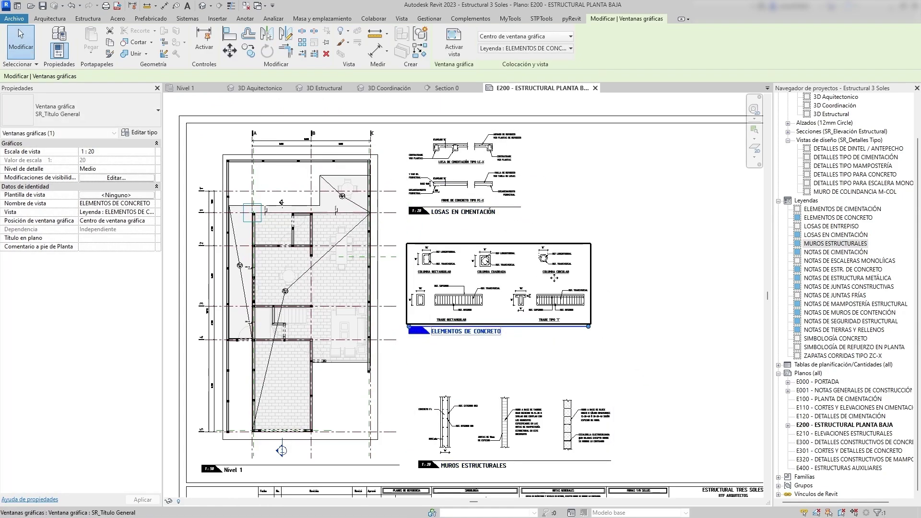
click(524, 359)
click(536, 426)
drag(536, 426, 527, 408)
click(545, 357)
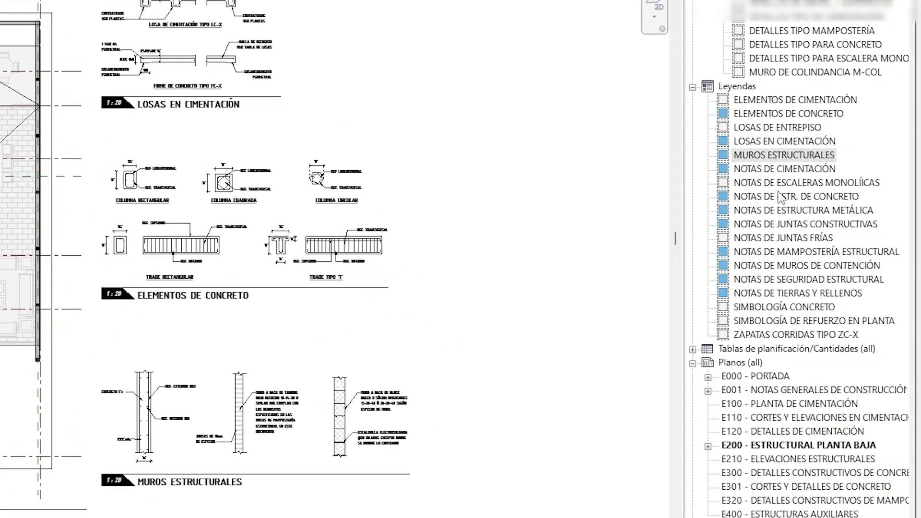
- Locate the Tablas de planificación/Cantidades group in the project browser and look through its schedules
click(778, 365)
scroll(697, 312, down, 3)
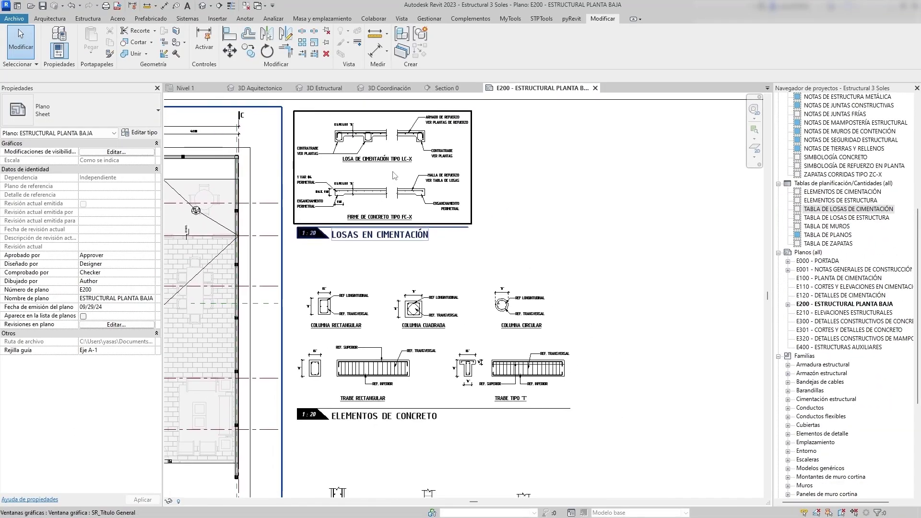
click(206, 45)
click(486, 185)
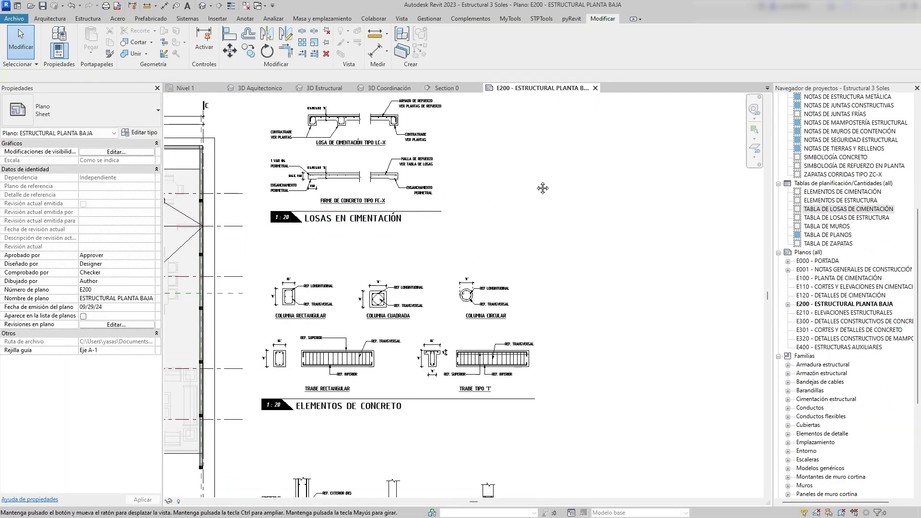
click(802, 277)
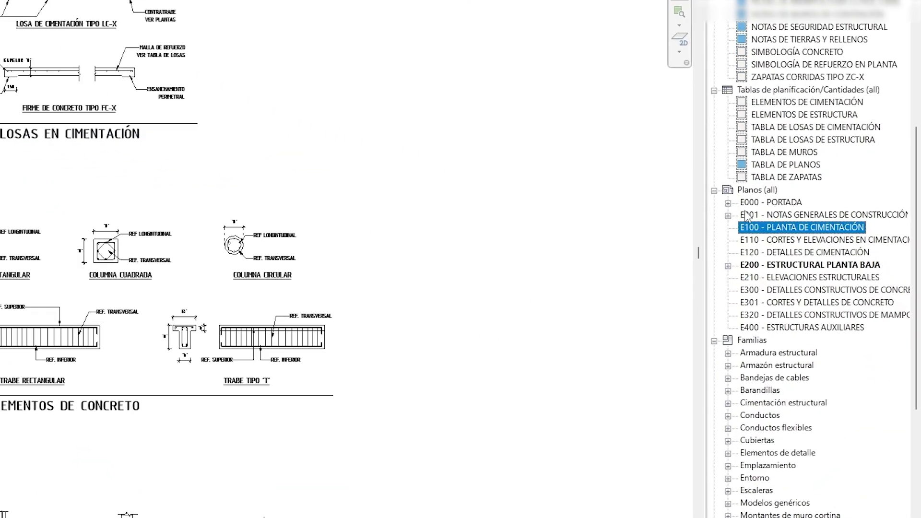
scroll(800, 326, up, 8)
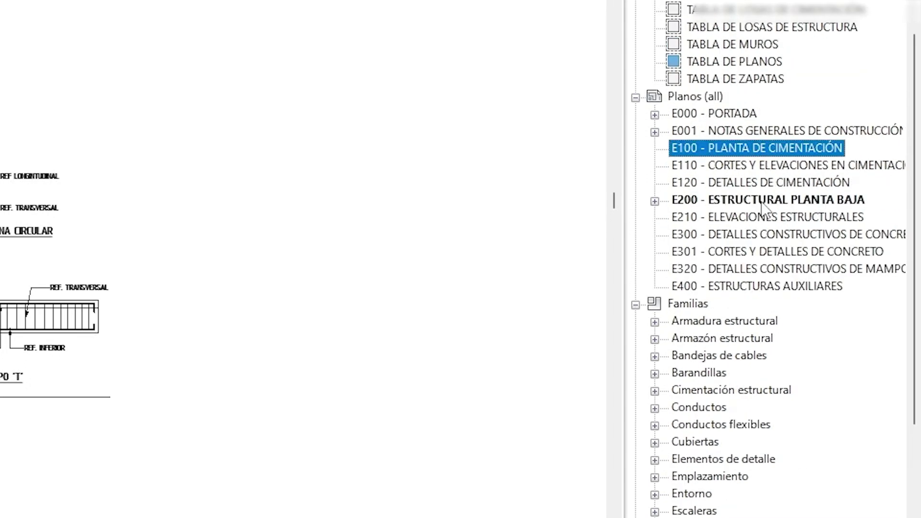
scroll(749, 57, up, 2)
scroll(735, 72, down, 6)
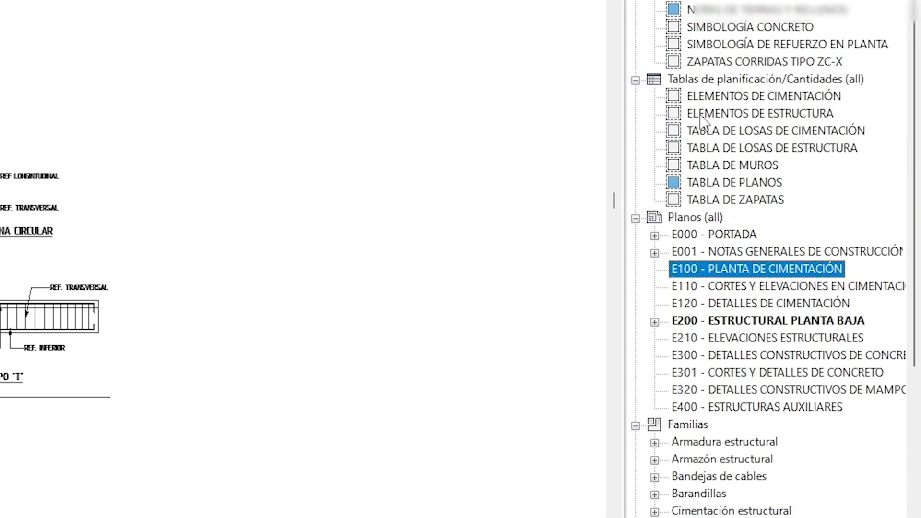
click(720, 62)
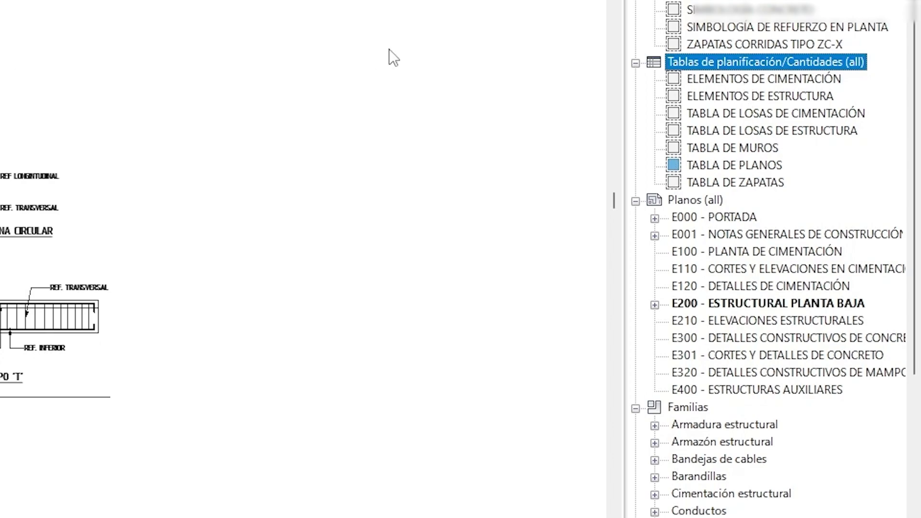
- Place the TABLA DE LOSAS DE CIMENTACIÓN schedule on the sheet just below the LOSAS EN CIMENTACIÓN legend title
click(769, 120)
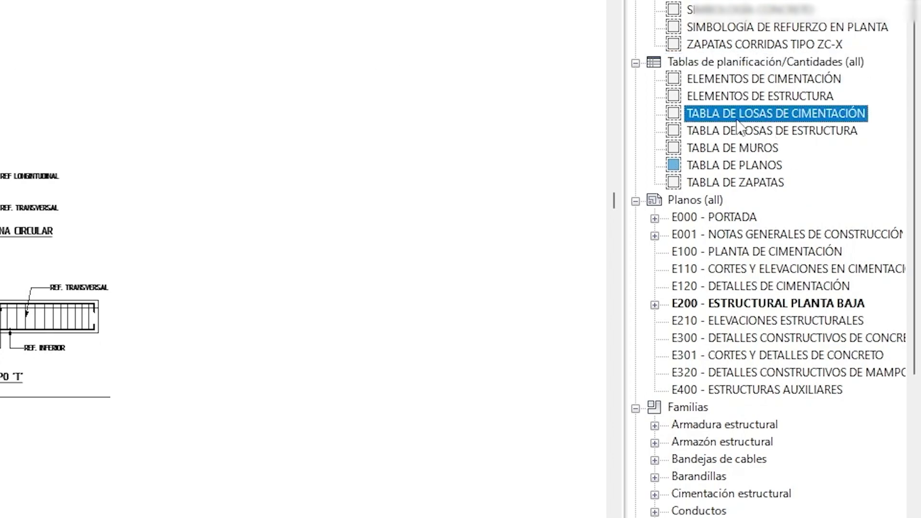
drag(739, 126, 329, 220)
click(459, 251)
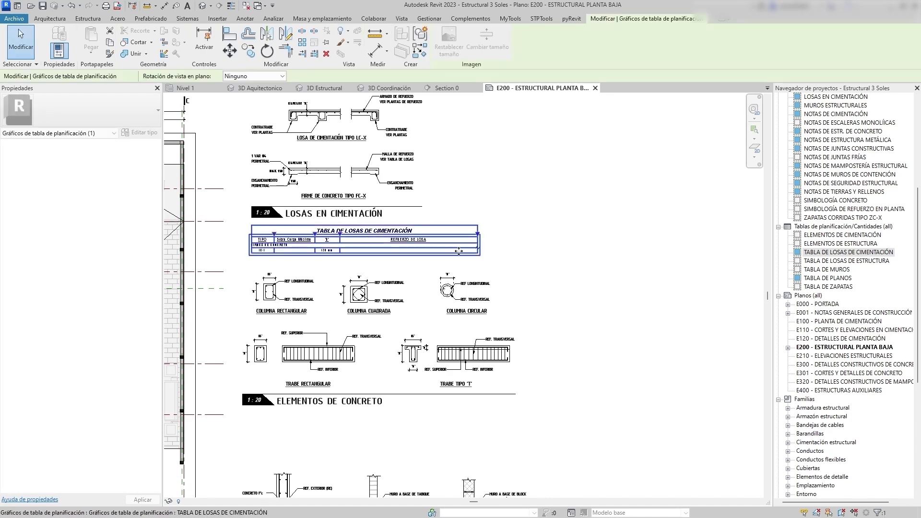
key(Escape)
- Compare the slab type and thickness listed in the placed schedule with the slab tags on the Nivel 1 plan
scroll(393, 240, up, 5)
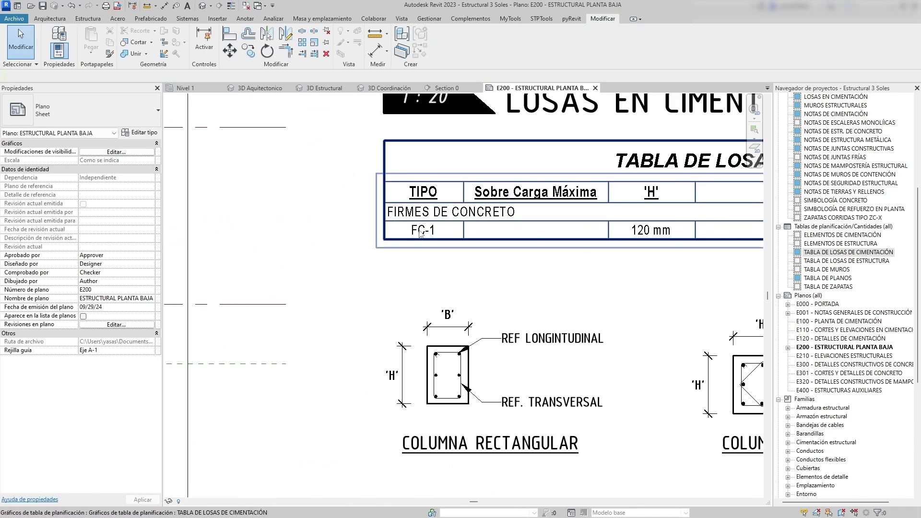
scroll(420, 234, down, 4)
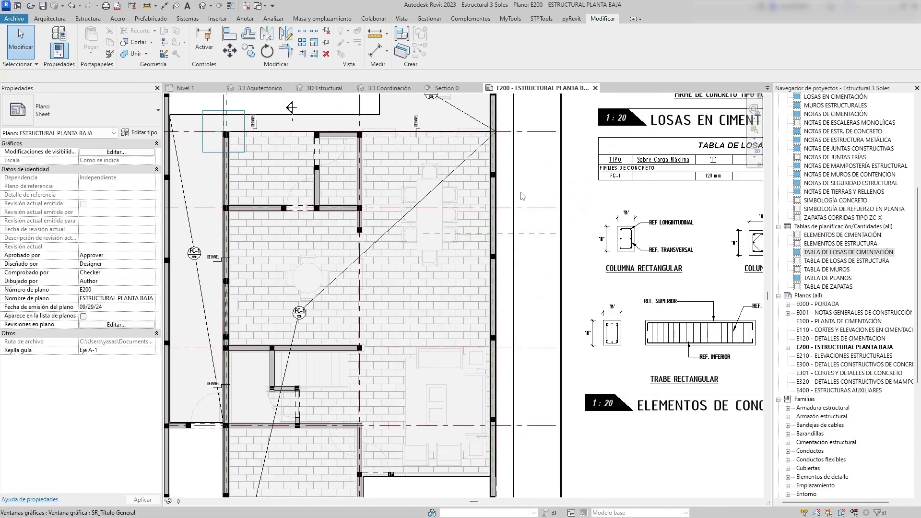
scroll(300, 315, up, 3)
scroll(535, 193, up, 4)
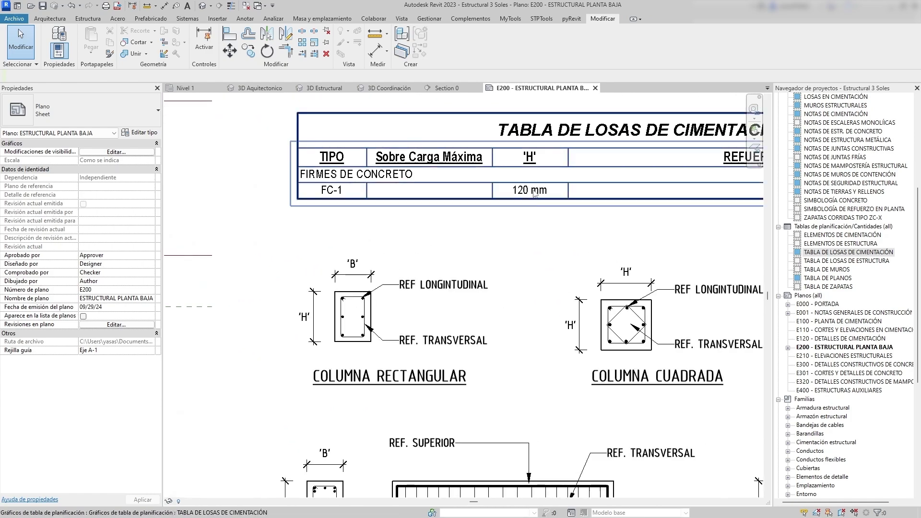
scroll(533, 197, down, 3)
middle_drag(173, 183, 518, 279)
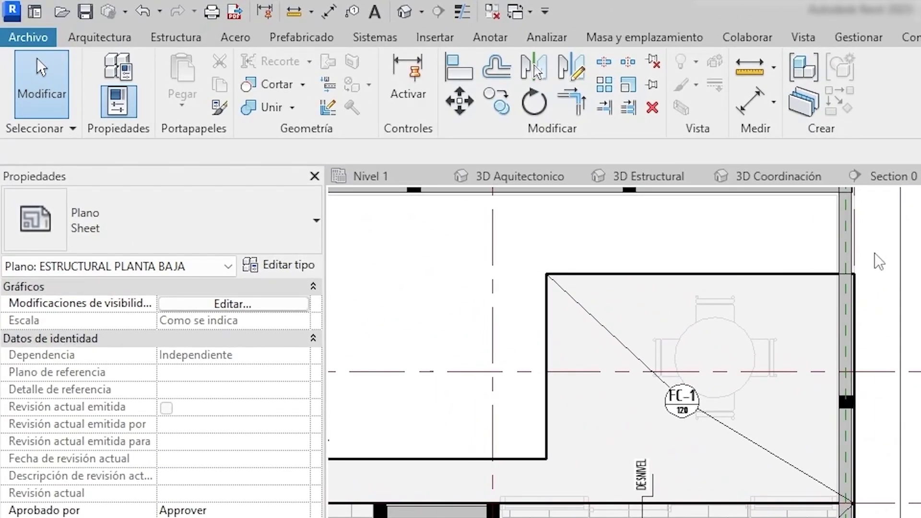
- Activate the Nivel 1 view within the sheet and select the tagged FC-1 floor around the round table
double_click(773, 331)
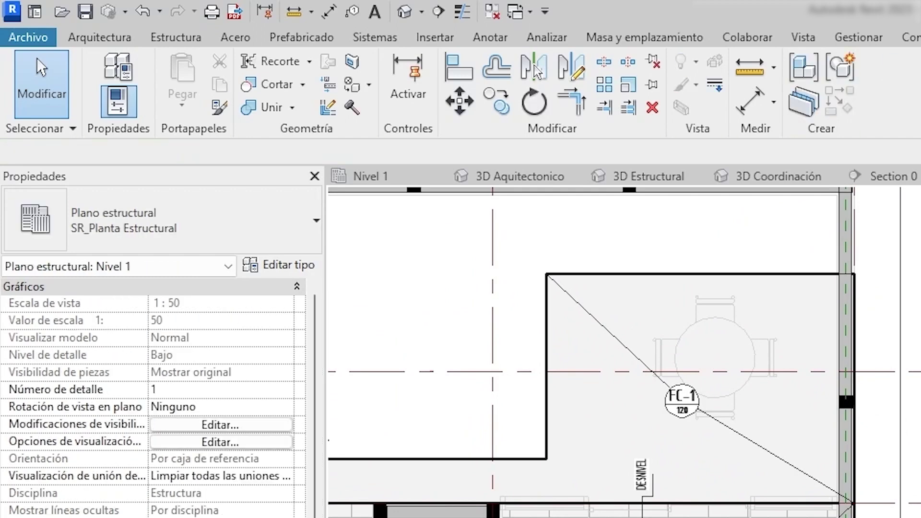
scroll(771, 330, down, 3)
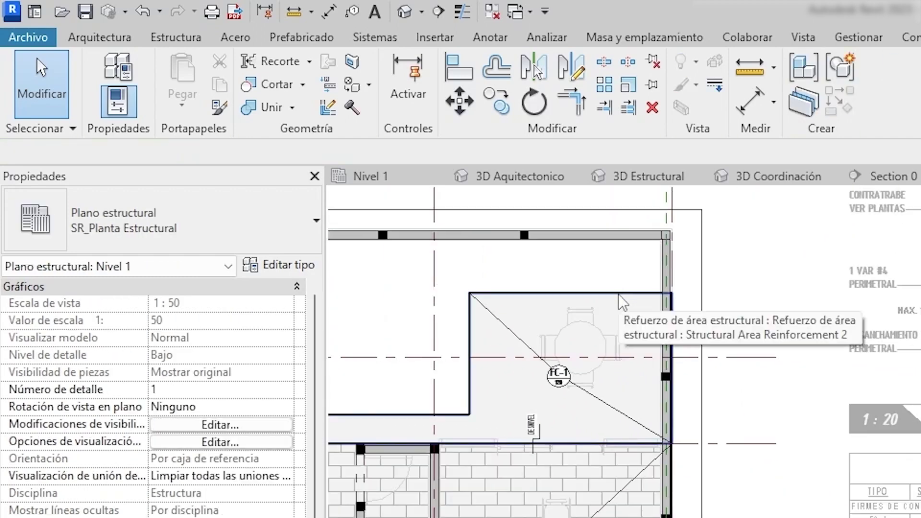
click(620, 296)
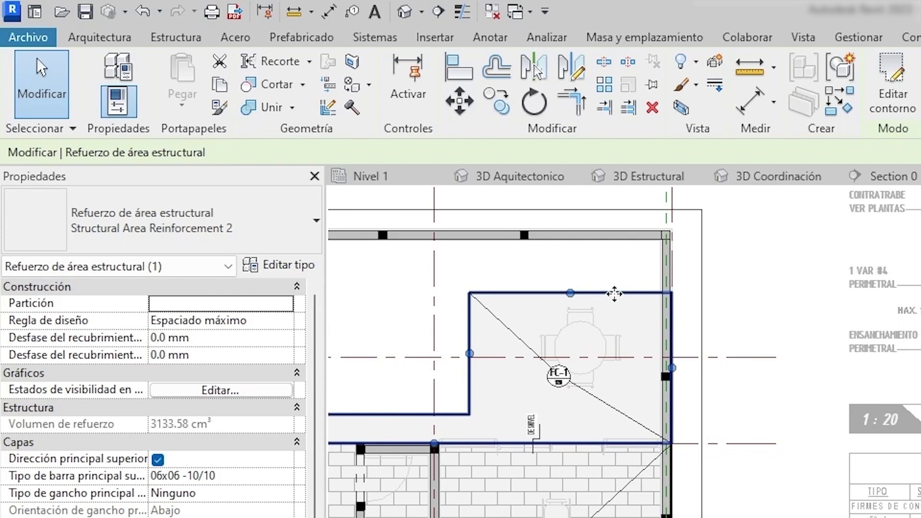
click(553, 375)
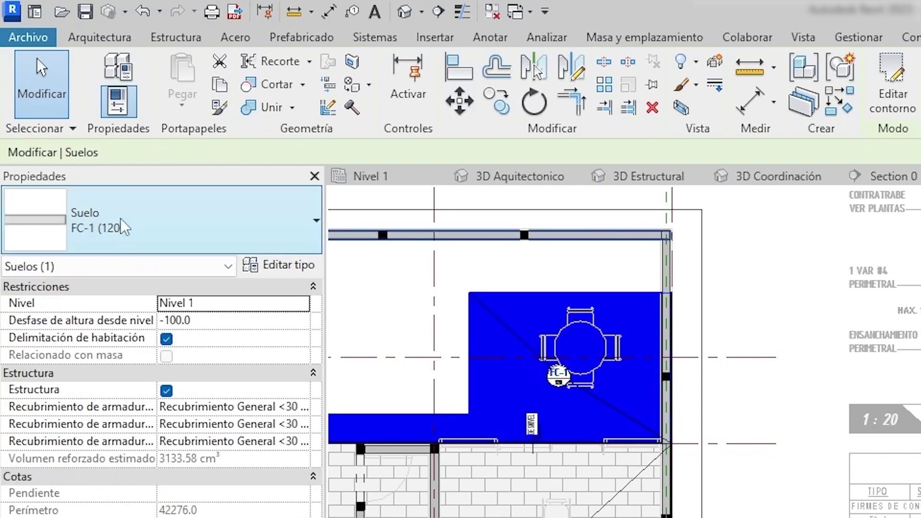
- Review the type properties of the FC-1 (120) floor, checking its Categoría parameter under Análisis estructural
click(290, 271)
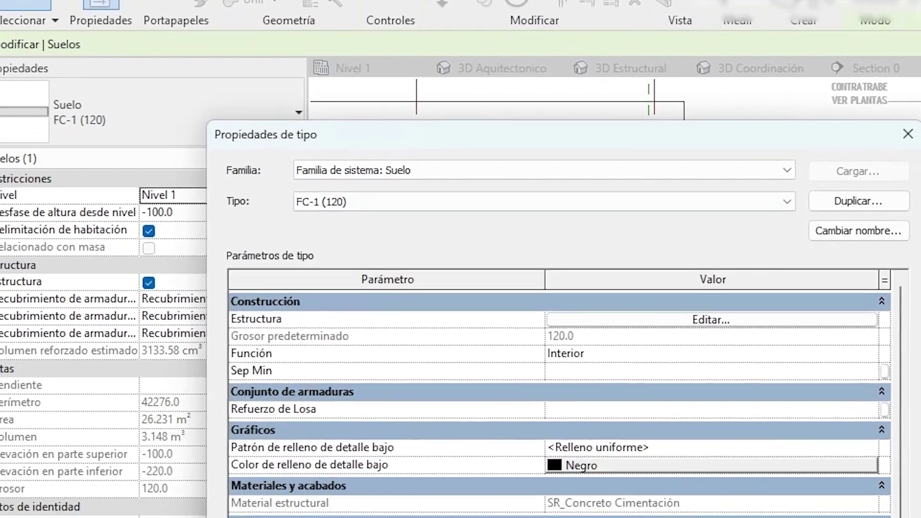
scroll(624, 480, down, 4)
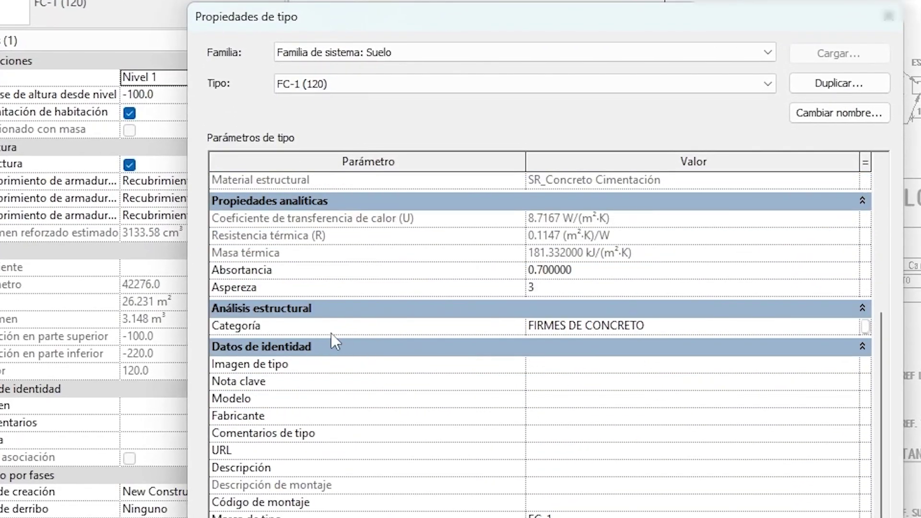
drag(615, 20, 425, 0)
click(473, 274)
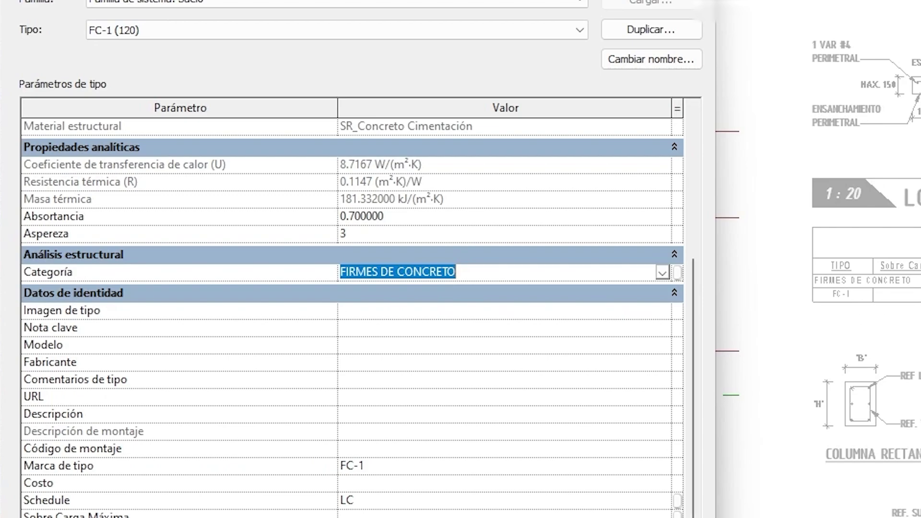
key(Escape)
- Set the Categoría of the FC-1 (120) floor type to LOSAS DE CIMENTACIÓN and apply the change
scroll(520, 275, up, 2)
middle_drag(520, 275, 443, 292)
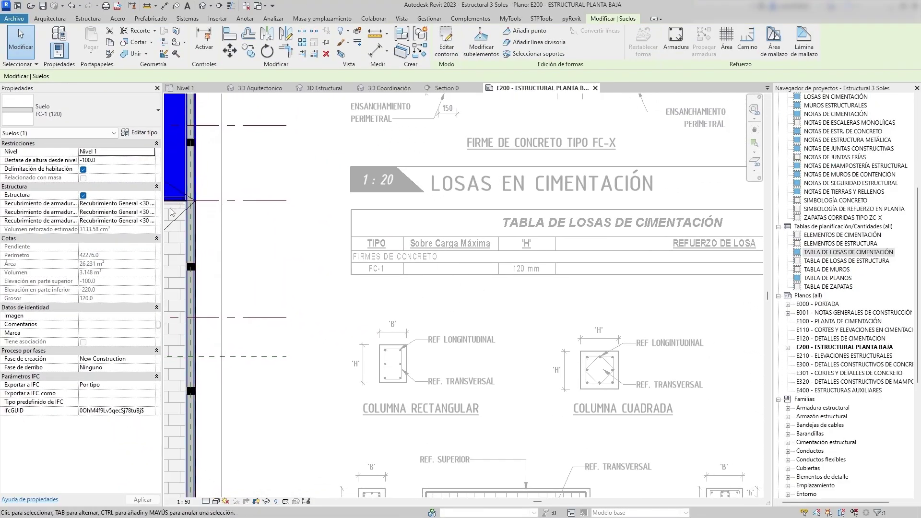
click(139, 133)
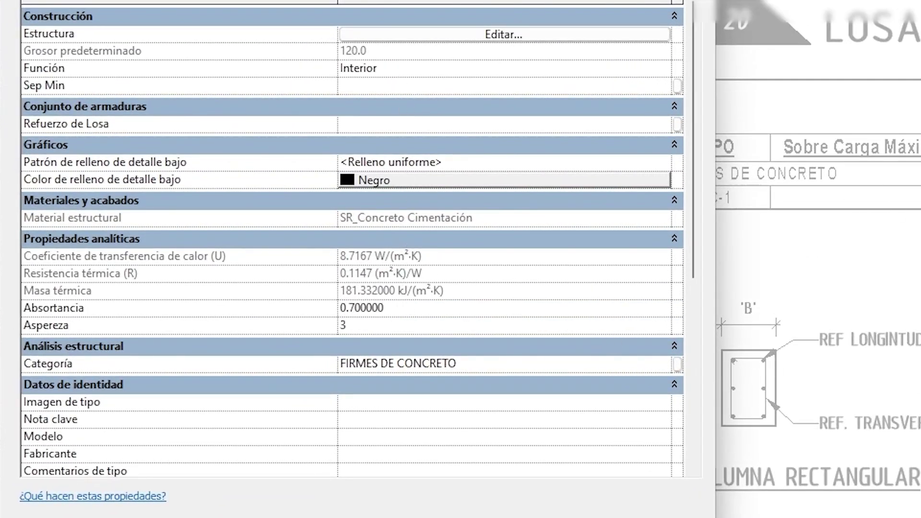
drag(528, 0, 420, 2)
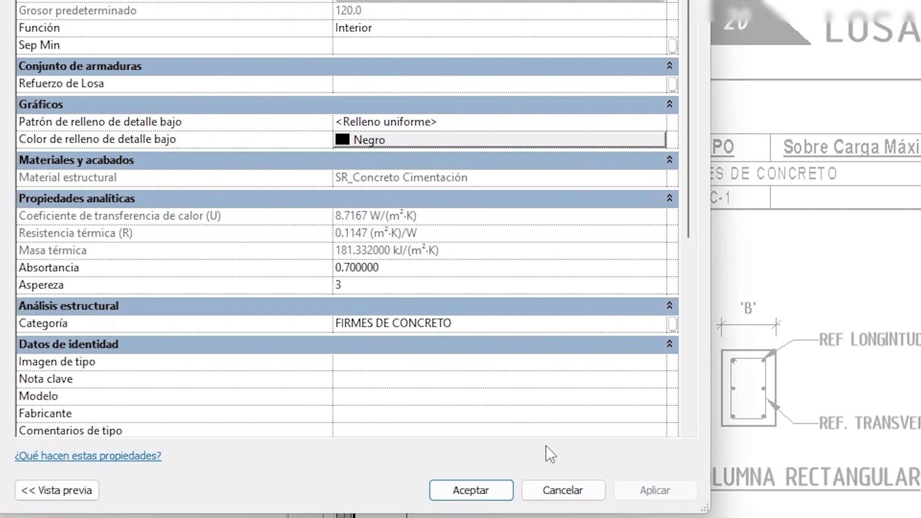
click(469, 323)
text(LOSAS DE CI)
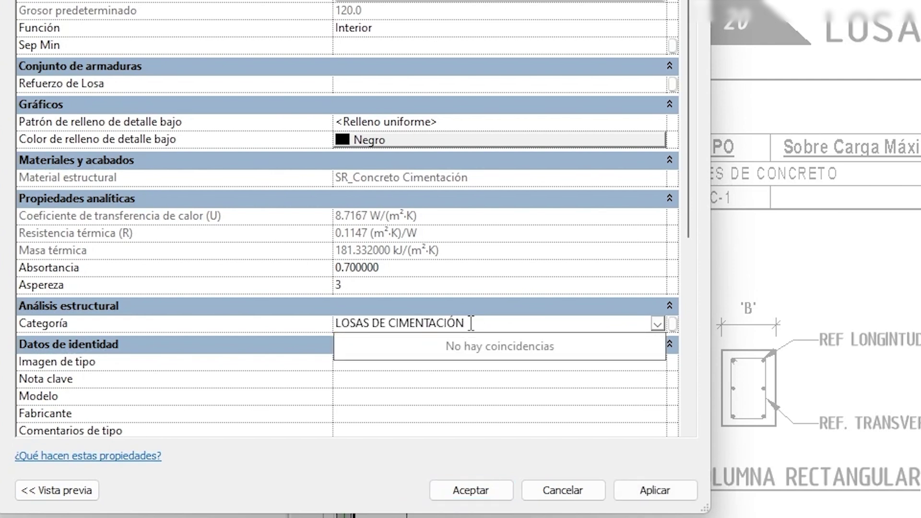
text(MENTACIÓN)
click(665, 490)
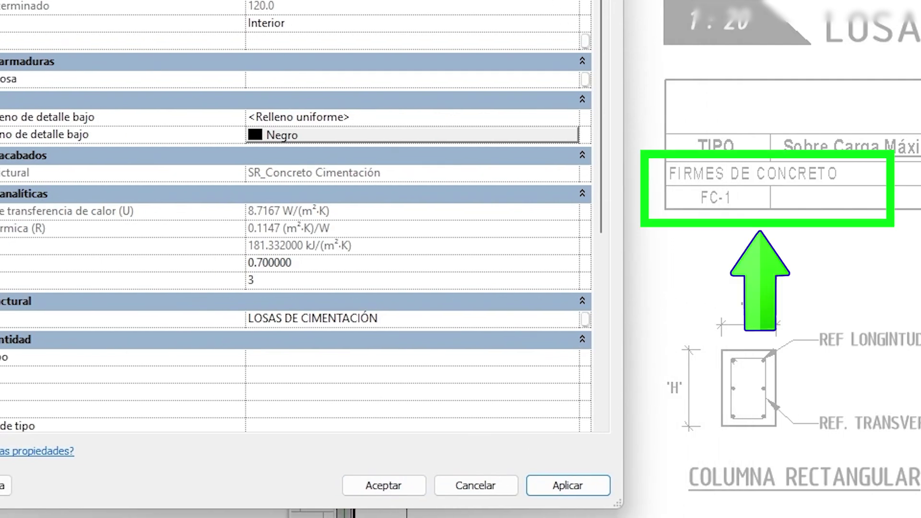
click(542, 492)
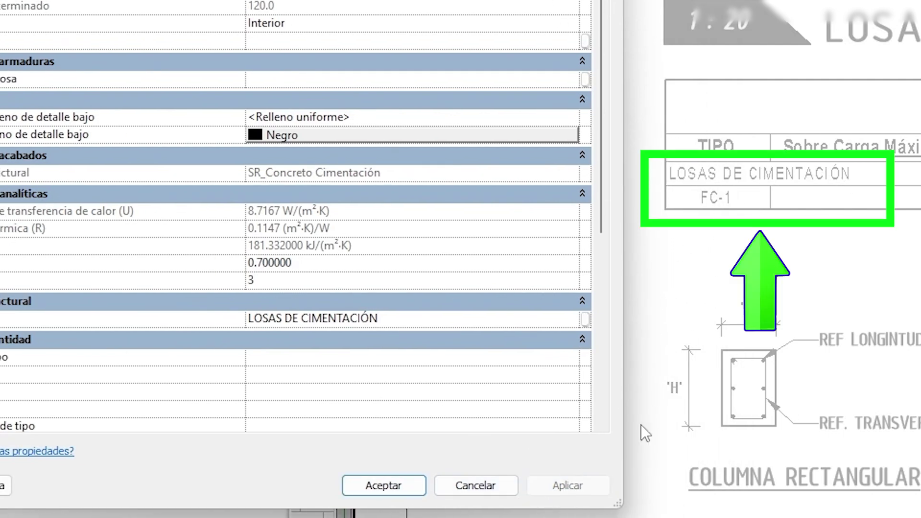
- Set the Categoría of the FC-1 (120) floor type to FIRMES DE CONCRETO and check the grouping in the slab schedule
click(527, 319)
click(570, 319)
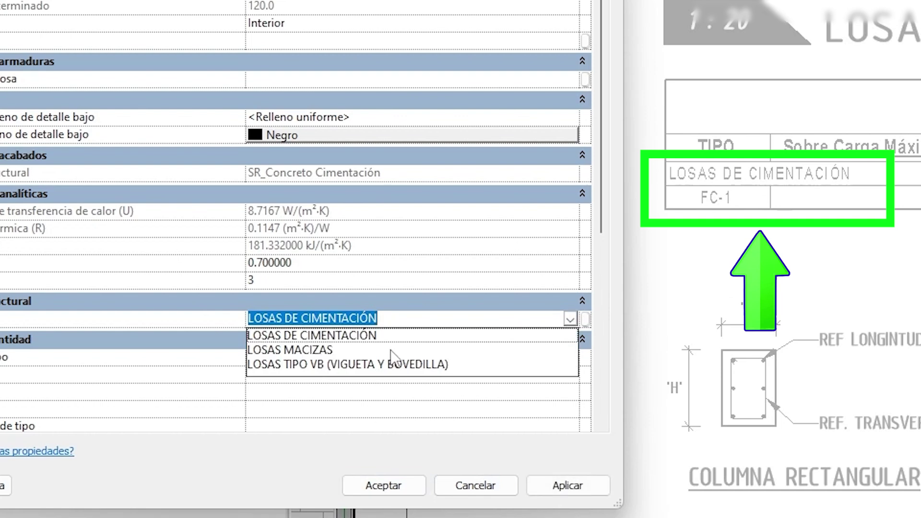
click(397, 319)
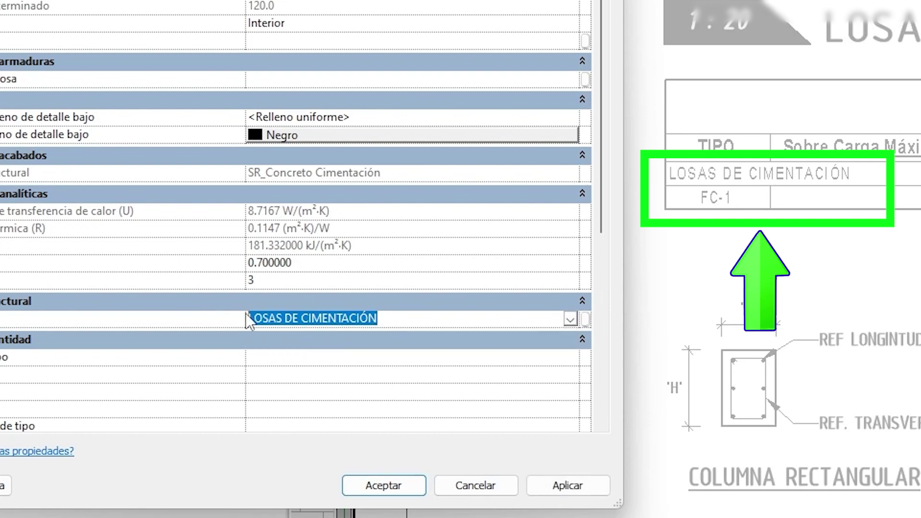
text(FIRMES DE CIMENT)
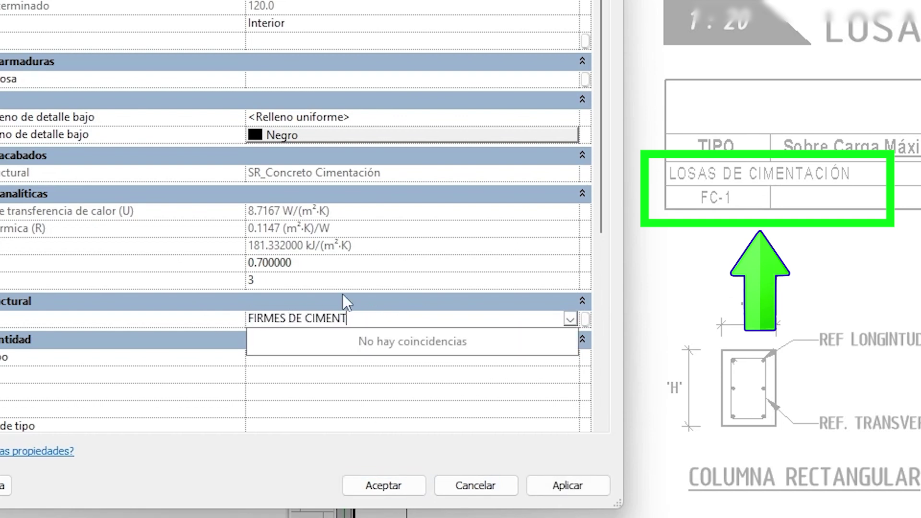
key(BackSpace)
key(BackSpace)
key(BackSpace)
text(O)
key(Return)
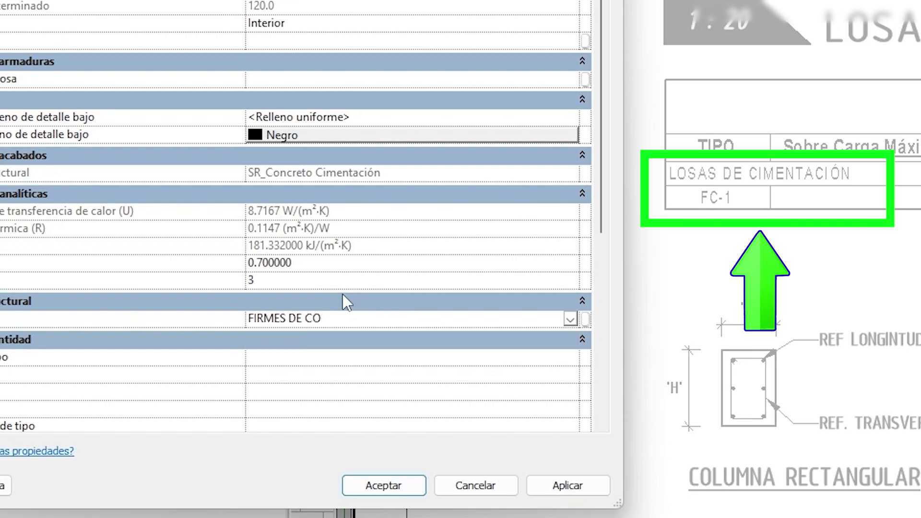
click(472, 487)
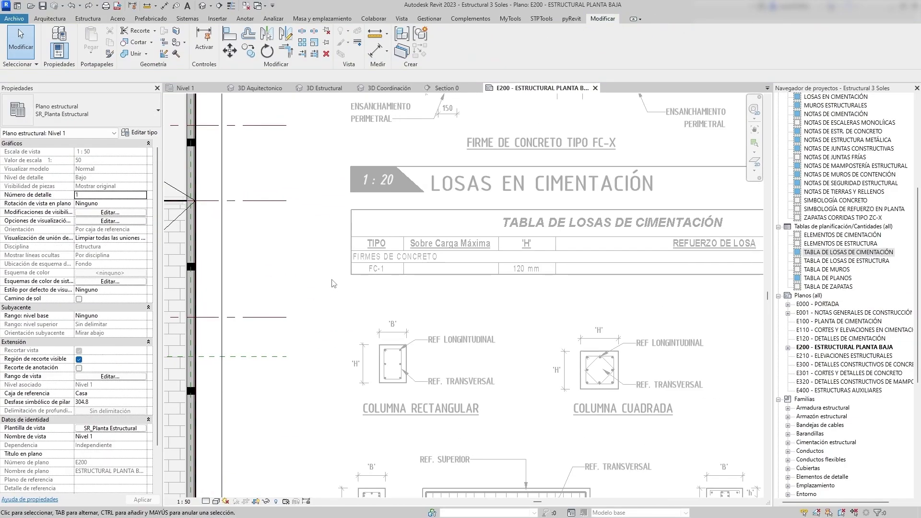
scroll(334, 283, down, 3)
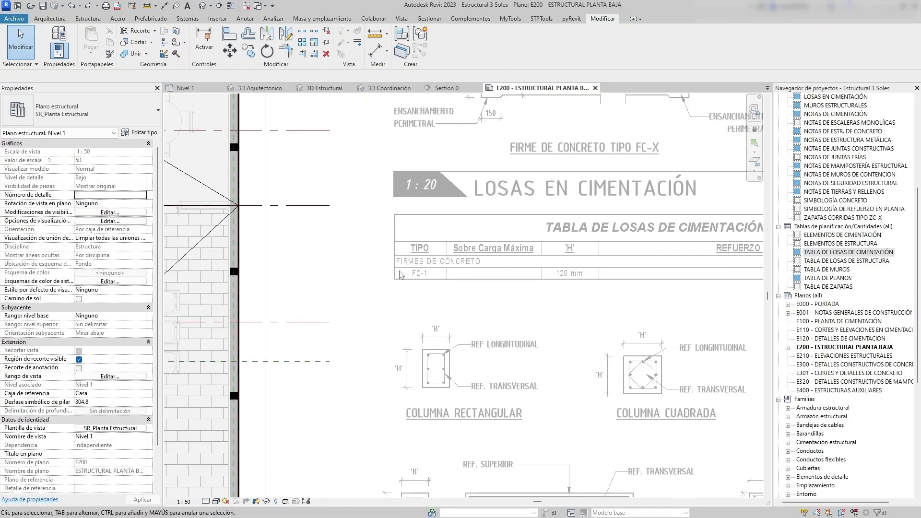
- Set the thickness of the structural layer in the FC-1 (120) floor type around the round table to 150 mm
click(298, 128)
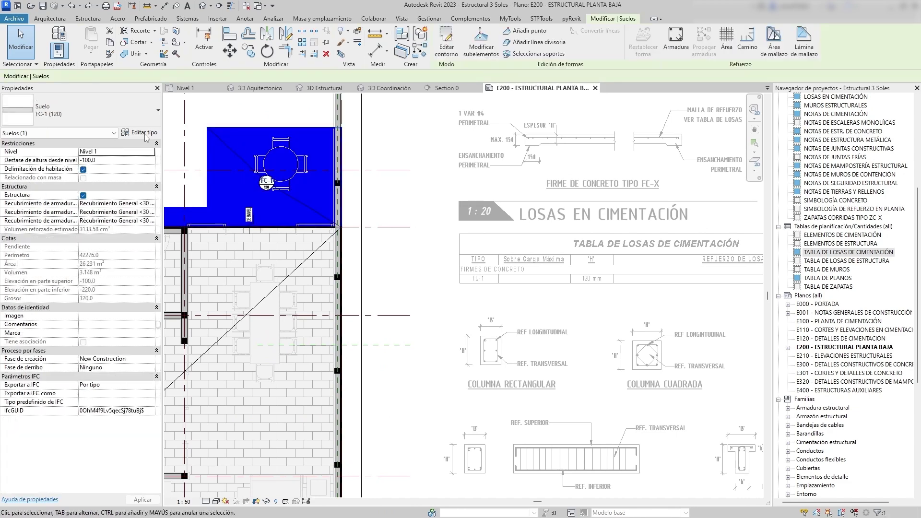
click(139, 132)
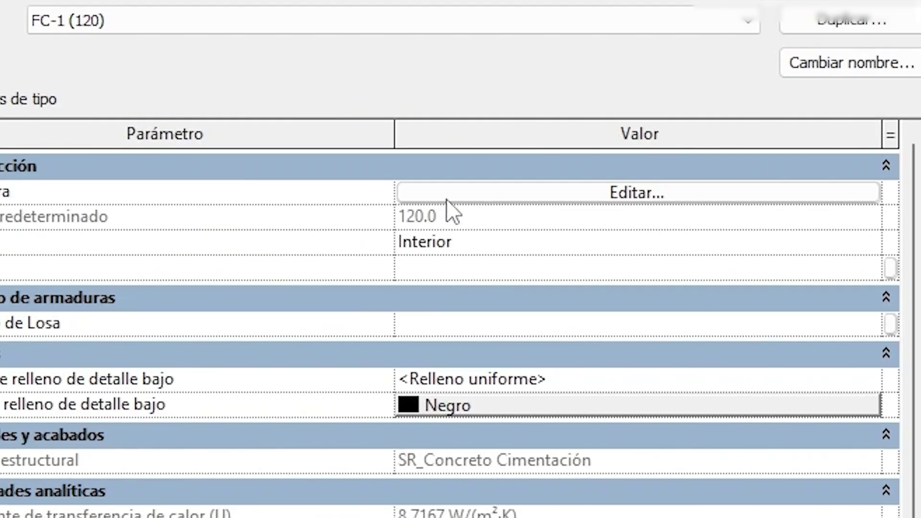
click(447, 198)
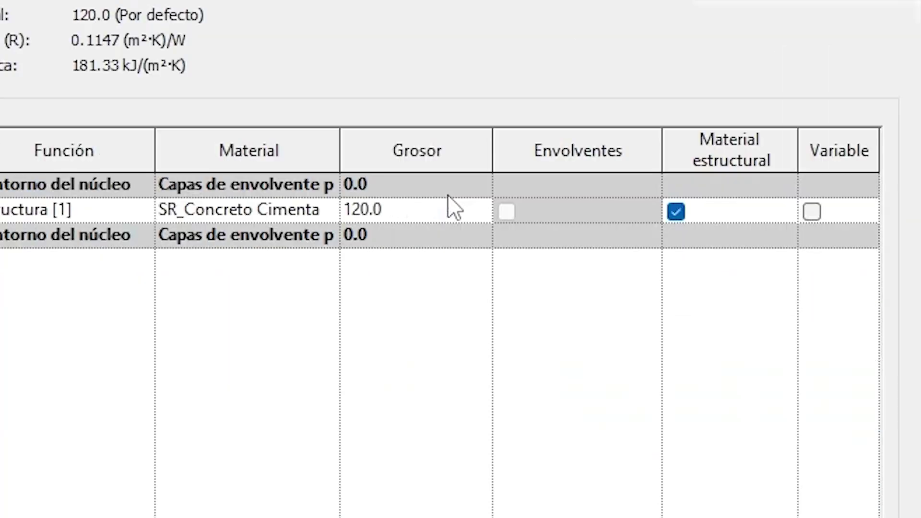
click(401, 210)
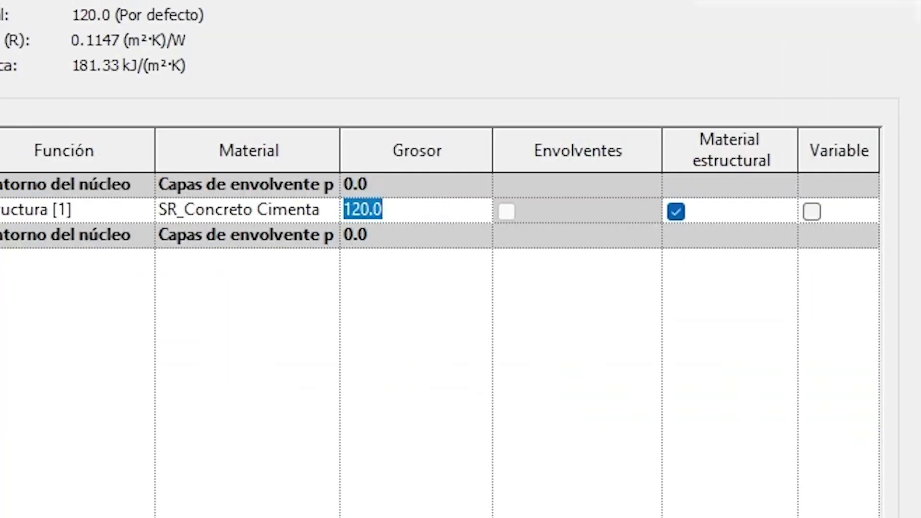
text(145)
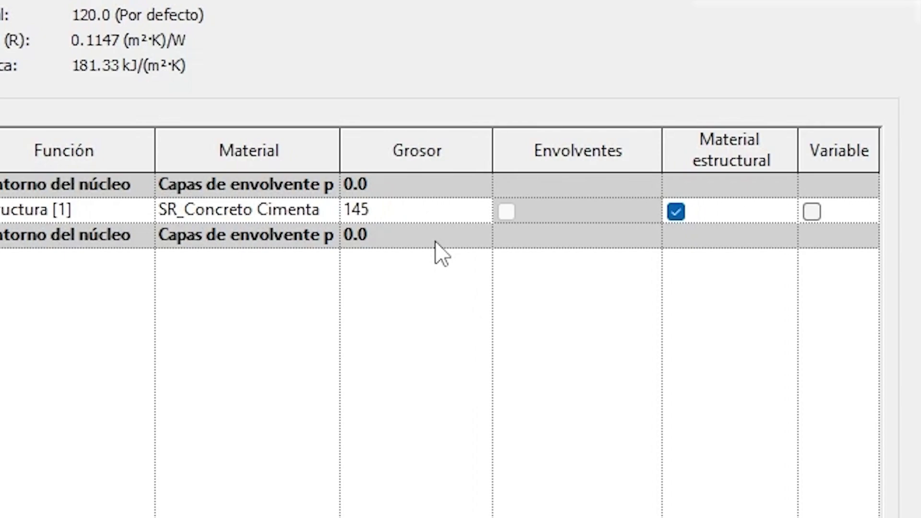
text(50)
key(Tab)
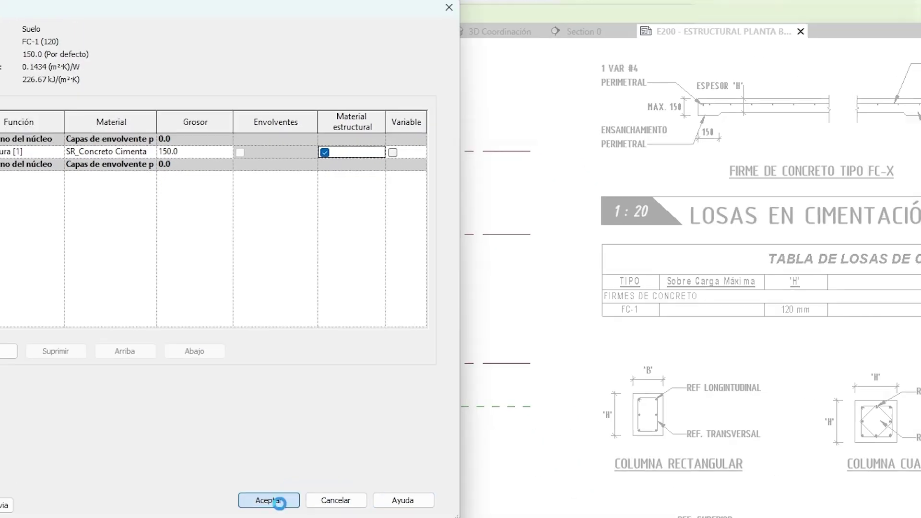
click(269, 497)
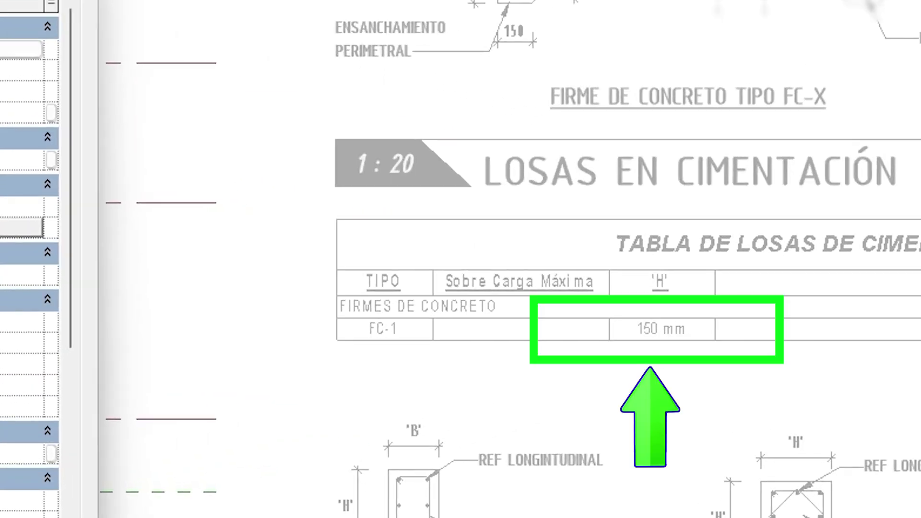
- Check the FC-1 thickness in the slab schedule and undo the last thickness change
scroll(687, 350, up, 3)
scroll(658, 351, down, 3)
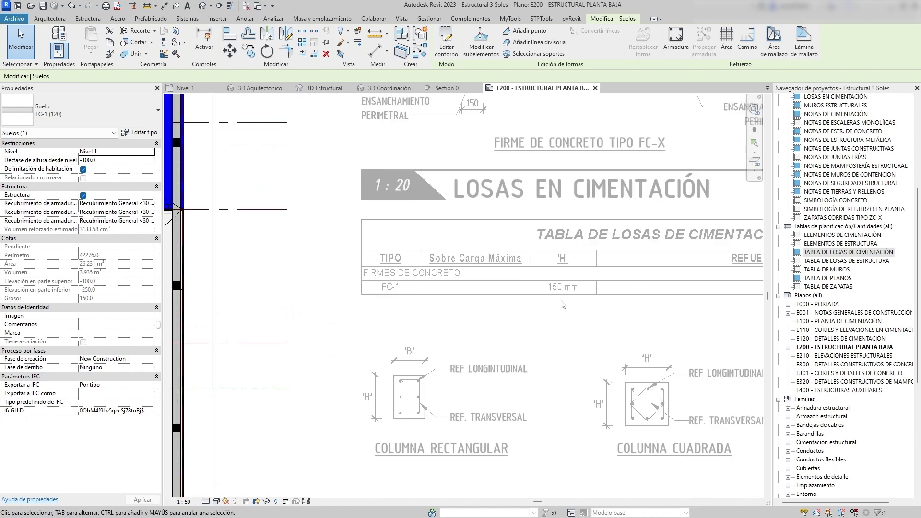
middle_drag(560, 311, 564, 296)
key(Escape)
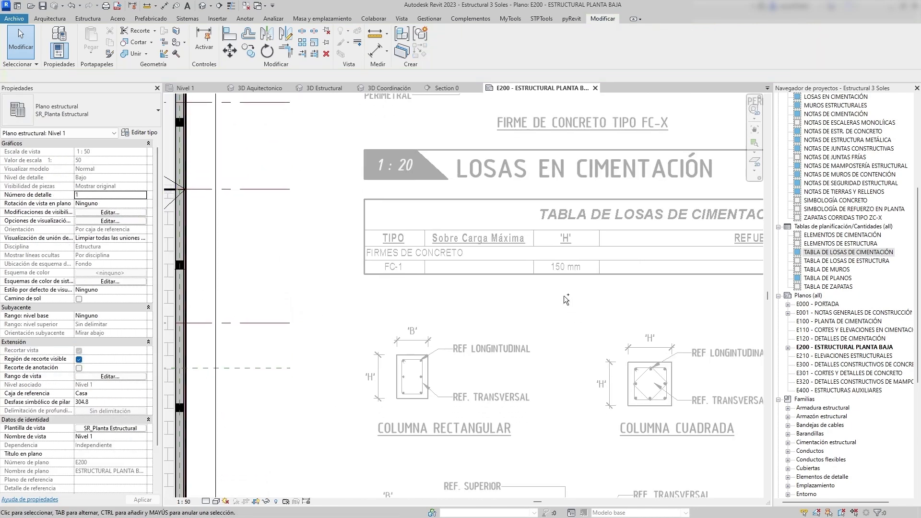
click(73, 6)
click(170, 141)
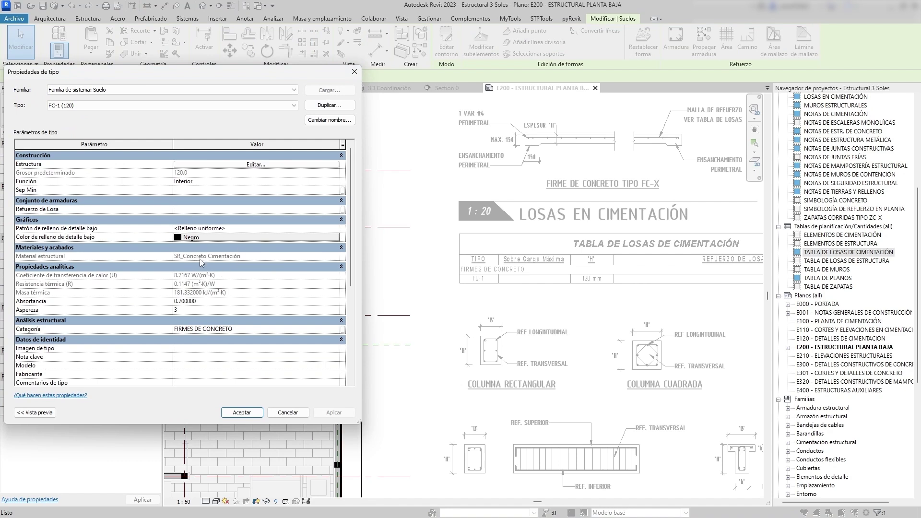
- Try LCR as the Schedule parameter of the FC-1 (120) floor type and restore it to LC
scroll(199, 258, down, 5)
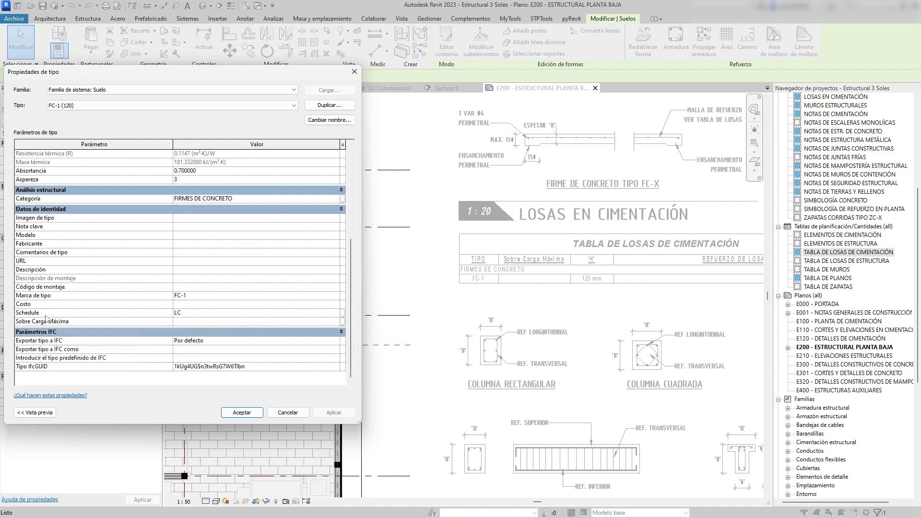
click(46, 314)
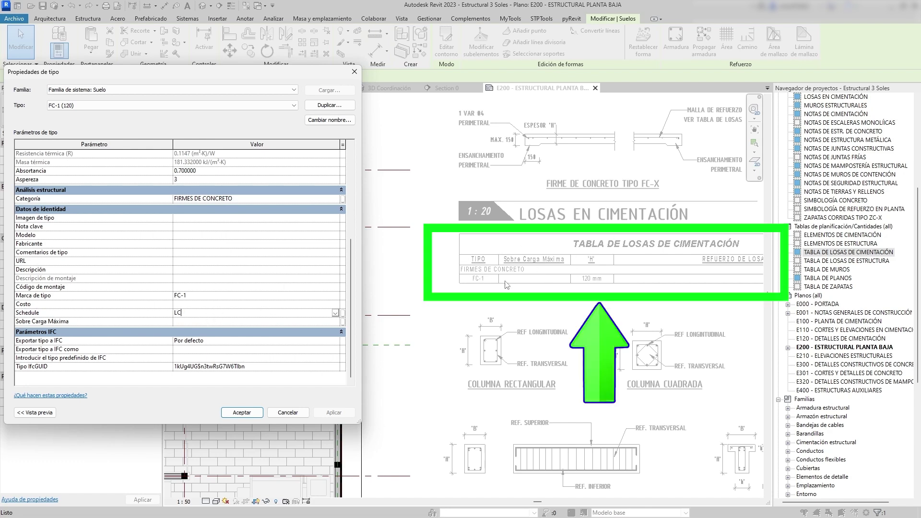
text(R)
click(334, 413)
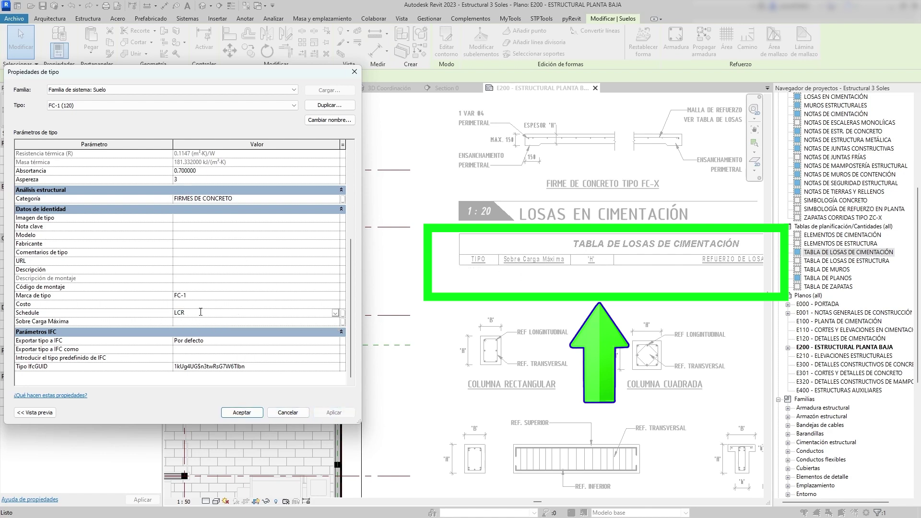
key(BackSpace)
click(334, 412)
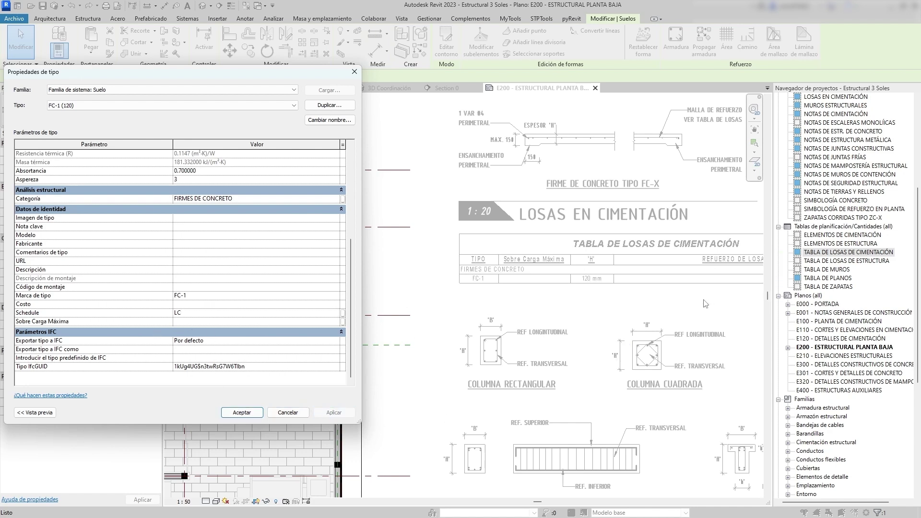
- Set Sobre Carga Máxima of the FC-1 (120) floor type to 250 kgf/m²
click(199, 322)
text(250)
click(214, 303)
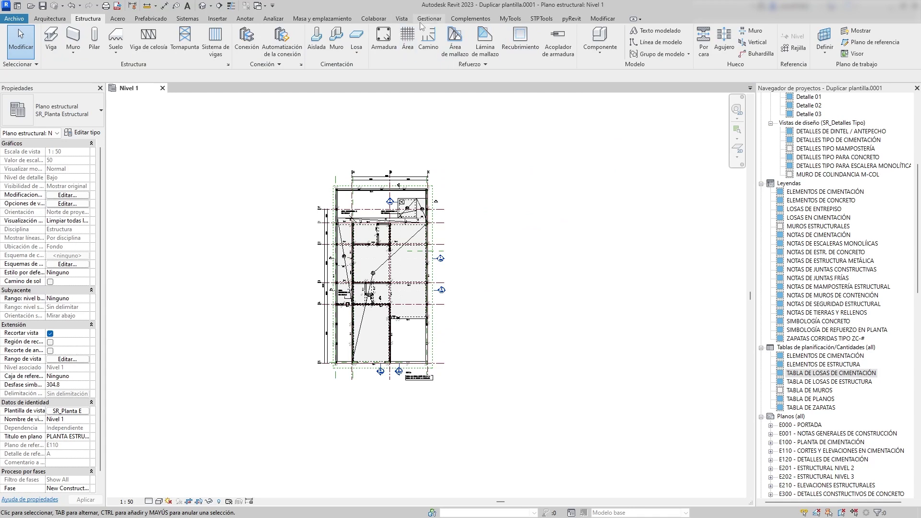
- Review the Fuerza superficial unit format for the Estructural discipline in the project units of Duplicar plantilla.0001
click(427, 19)
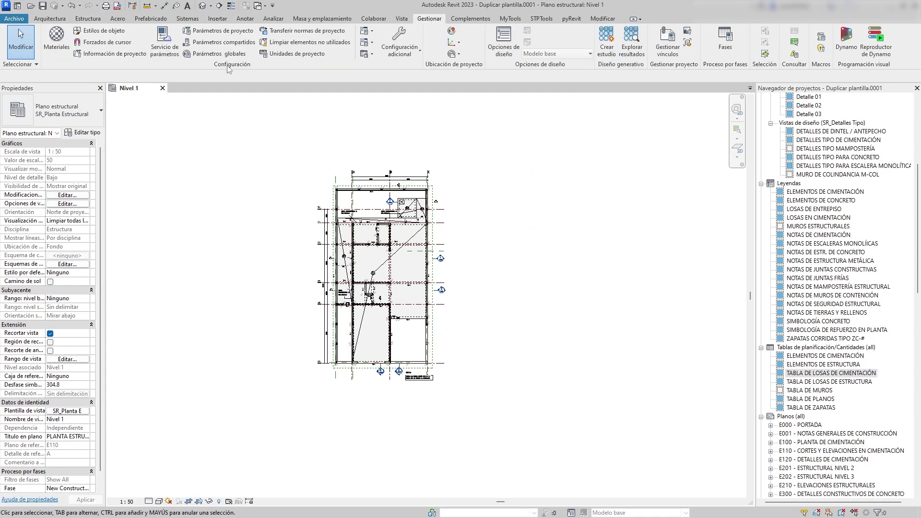
click(293, 53)
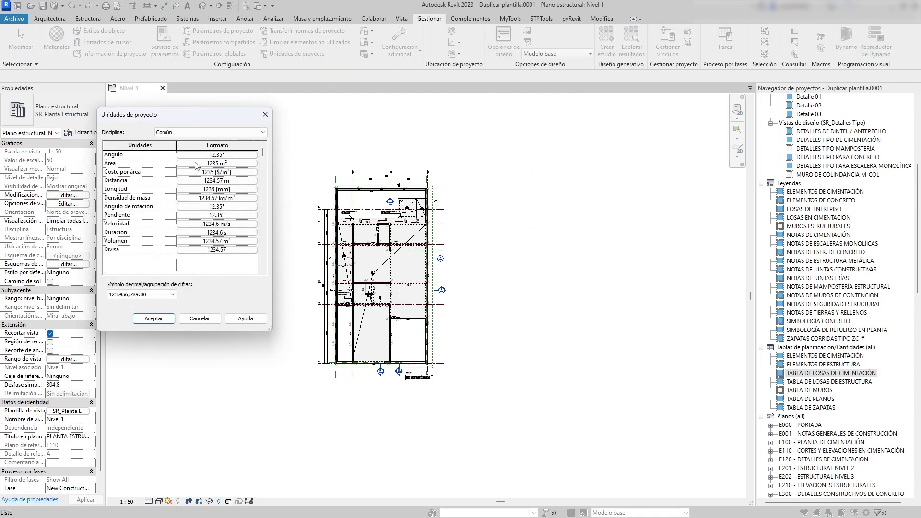
click(206, 132)
click(174, 181)
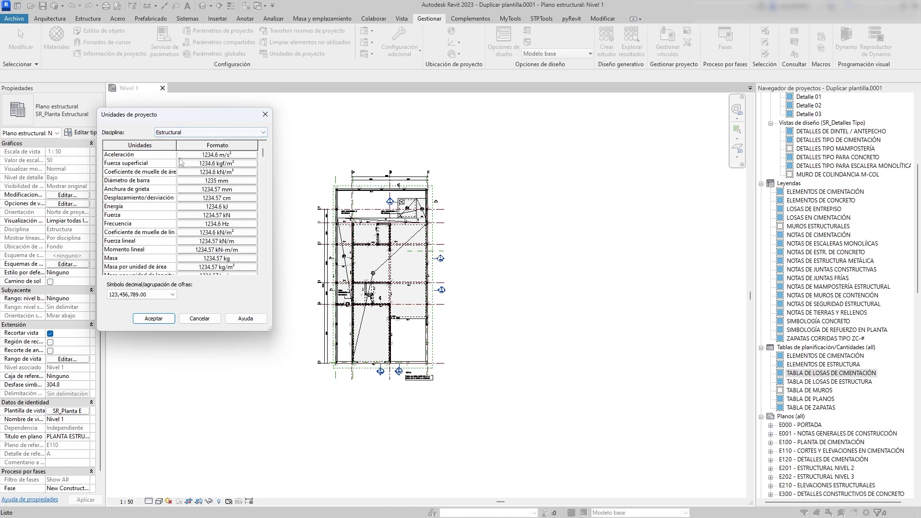
click(222, 164)
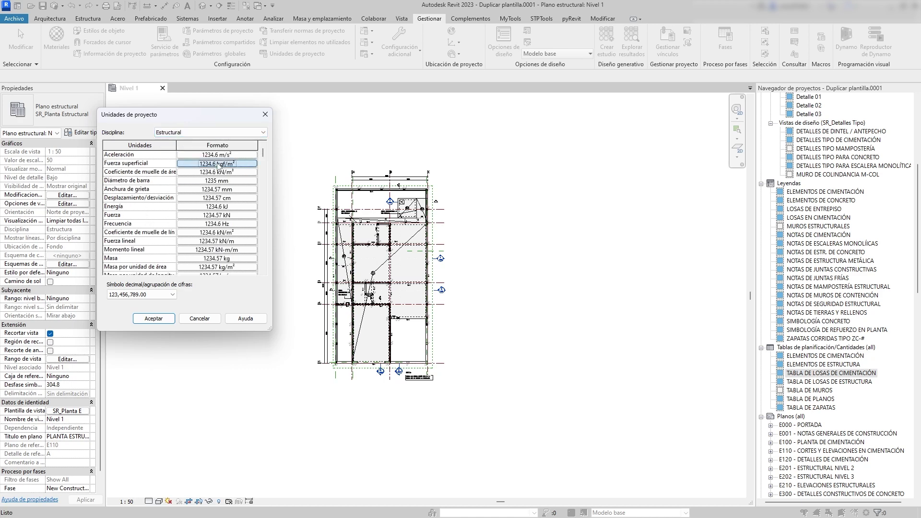
click(205, 172)
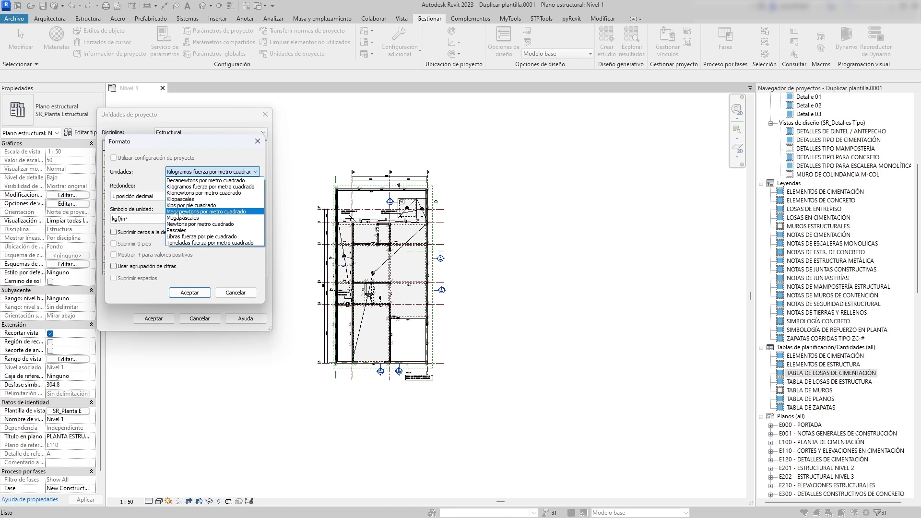
click(210, 187)
click(227, 294)
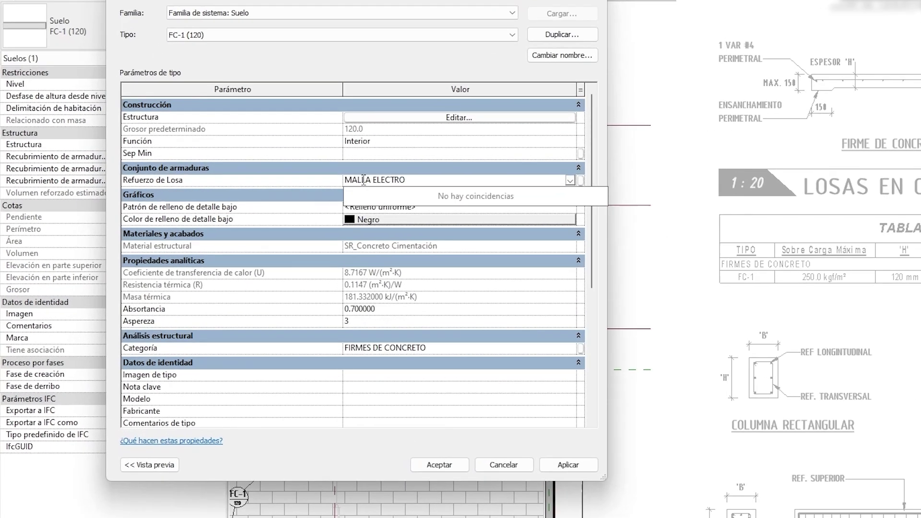
- Set Refuerzo de Losa of the FC-1 (120) floor type to MALLA ELECTROSOLDADA 06x06 -10/10 and accept the type properties
text(SOLDADA 06x06 -10/10)
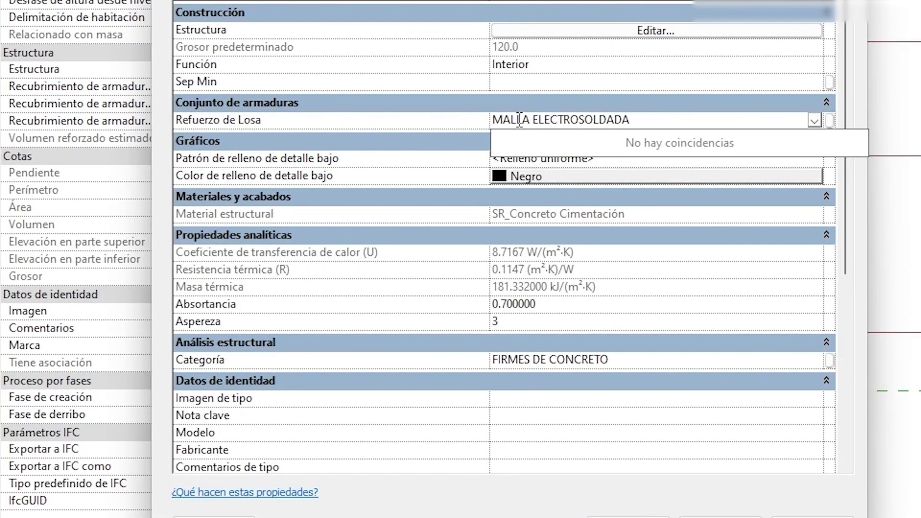
click(759, 131)
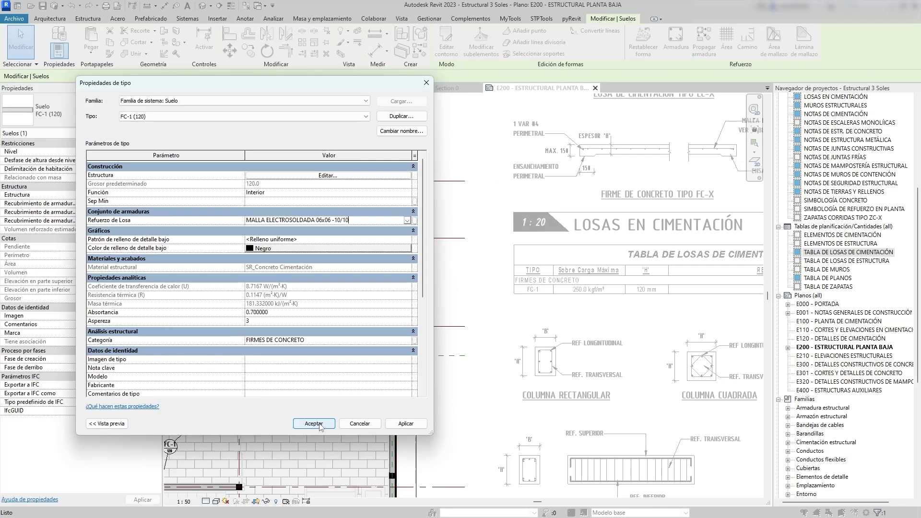
click(319, 424)
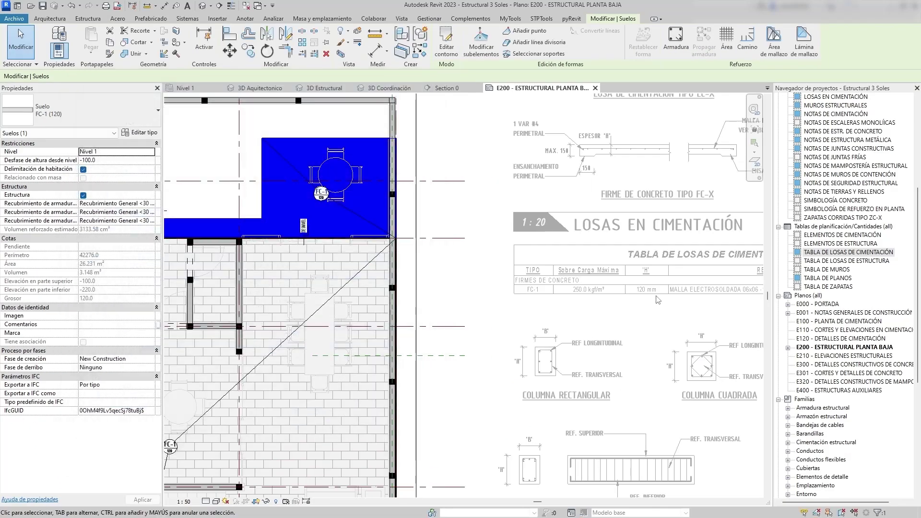
- Deactivate the Nivel 1 view on the sheet and examine the FC-1 row of TABLA DE LOSAS DE CIMENTACIÓN
click(545, 333)
scroll(566, 305, down, 4)
middle_drag(586, 294, 427, 270)
double_click(663, 193)
scroll(512, 268, up, 5)
scroll(500, 285, up, 2)
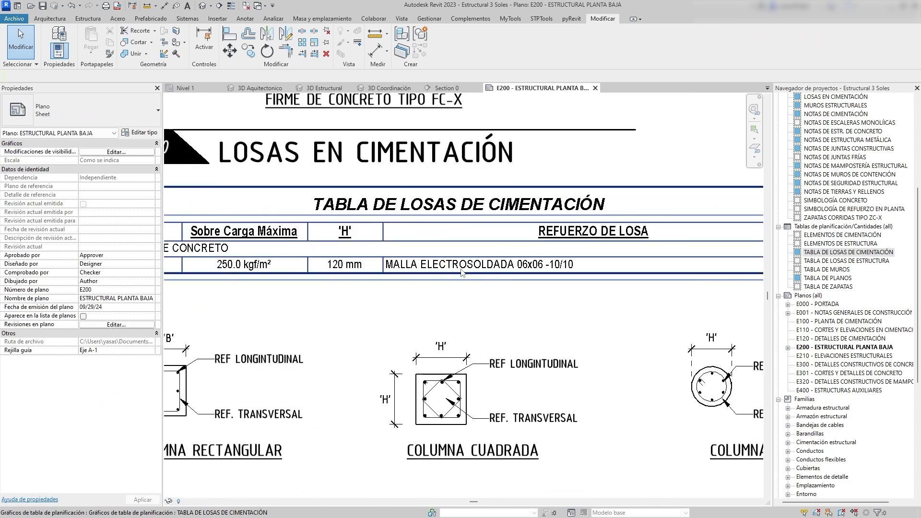
scroll(470, 298, down, 2)
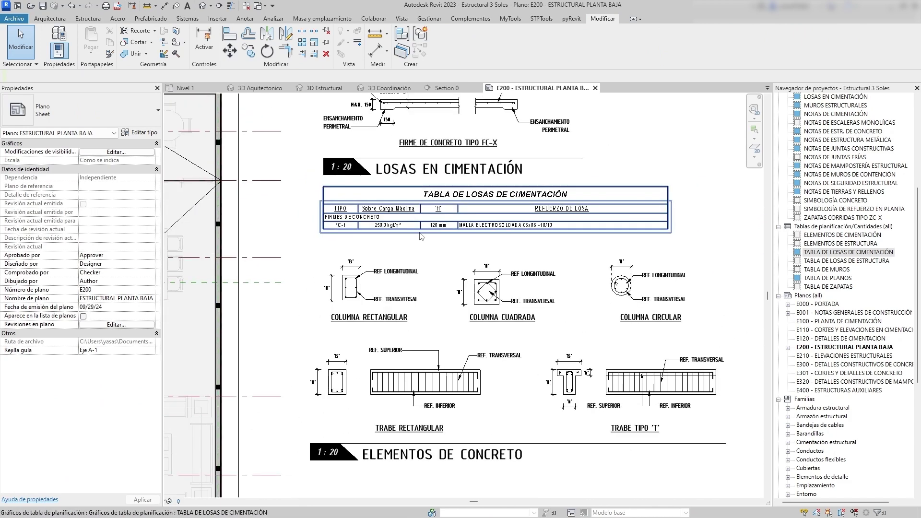
scroll(515, 194, up, 2)
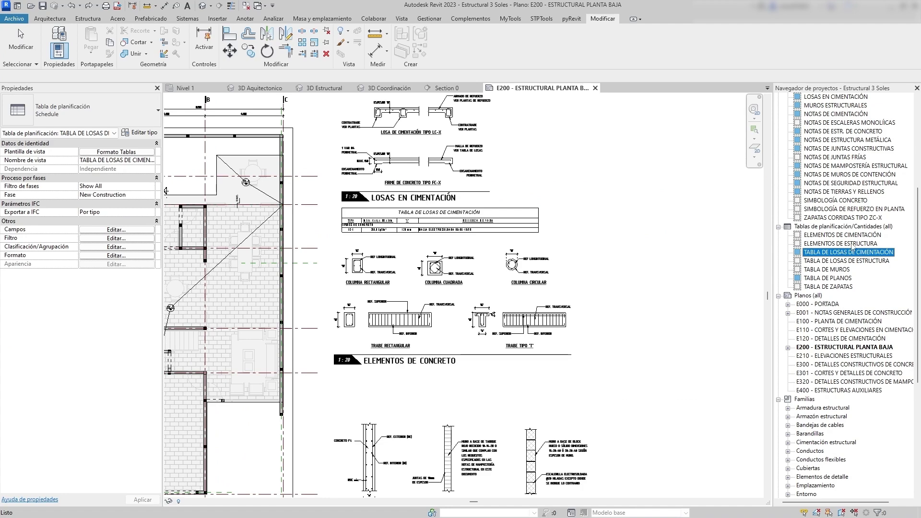
- Place the ELEMENTOS DE ESTRUCTURA schedule on sheet E200 directly below the ELEMENTOS DE CONCRETO legend title
drag(852, 244, 480, 367)
click(342, 376)
scroll(406, 399, up, 3)
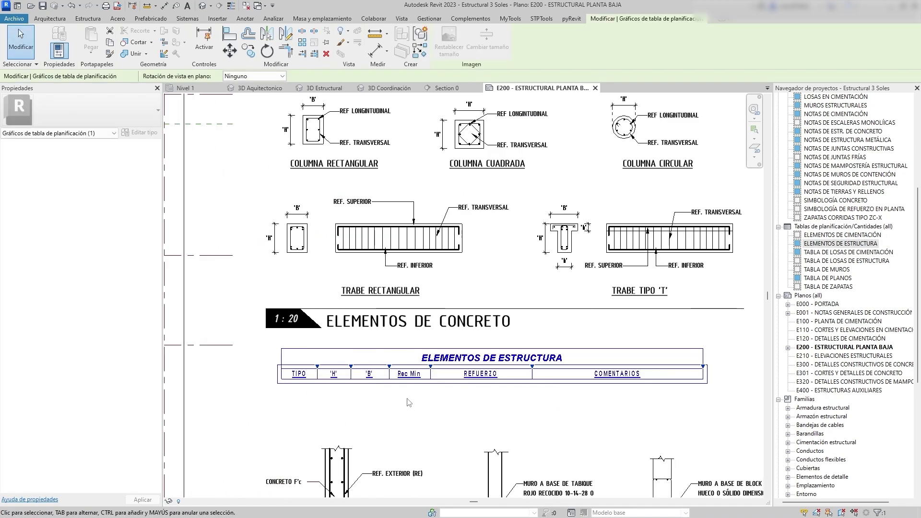
click(407, 403)
scroll(407, 401, up, 4)
scroll(461, 379, down, 8)
middle_drag(461, 378, 555, 329)
scroll(527, 347, up, 3)
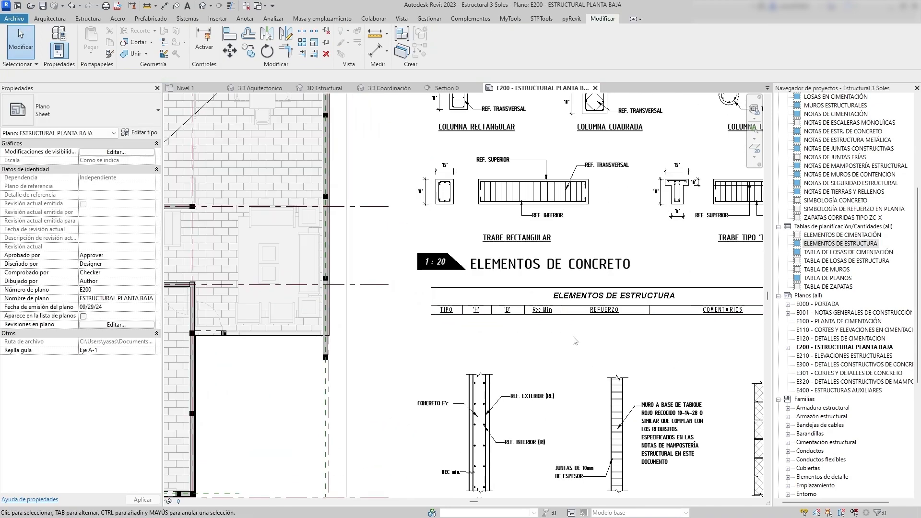
- Activate the Nivel 1 view on the sheet and open the type properties of a K-1 150-150 structural column
middle_drag(284, 268, 323, 275)
scroll(297, 271, down, 1)
double_click(321, 362)
scroll(288, 315, up, 2)
middle_drag(286, 177, 290, 233)
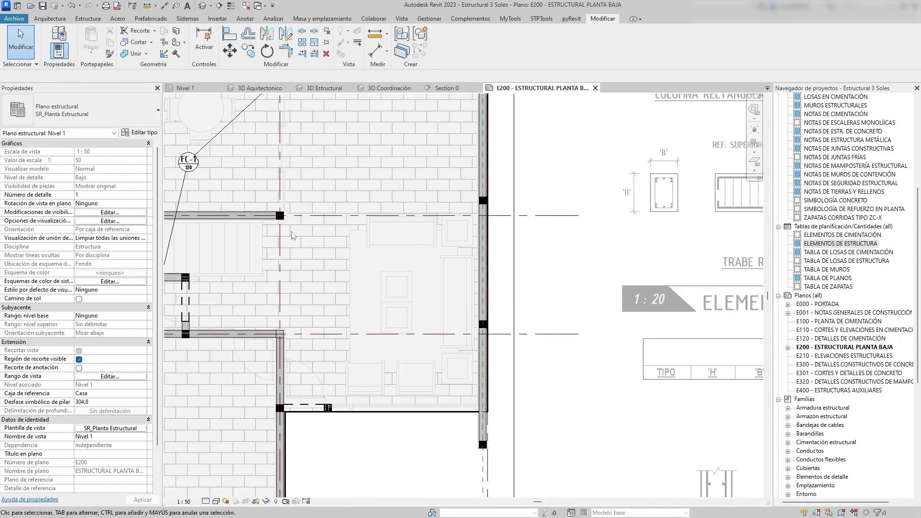
click(280, 216)
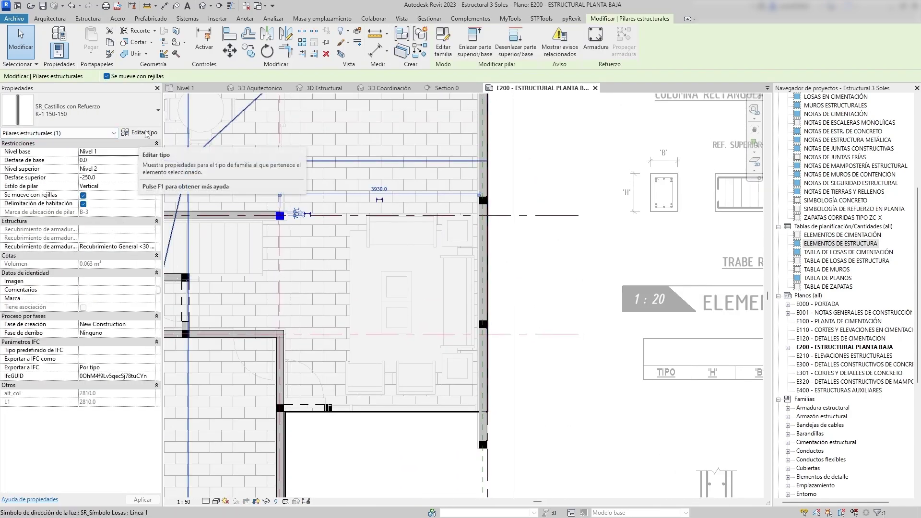
click(141, 133)
- Set the Schedule parameter of the K-1 150-150 type to E and accept the type properties
scroll(362, 309, down, 5)
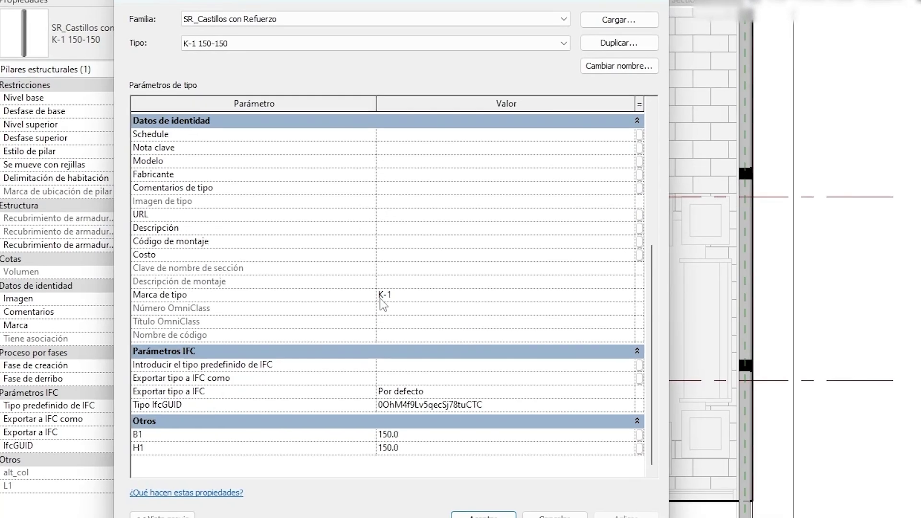
scroll(414, 329, up, 2)
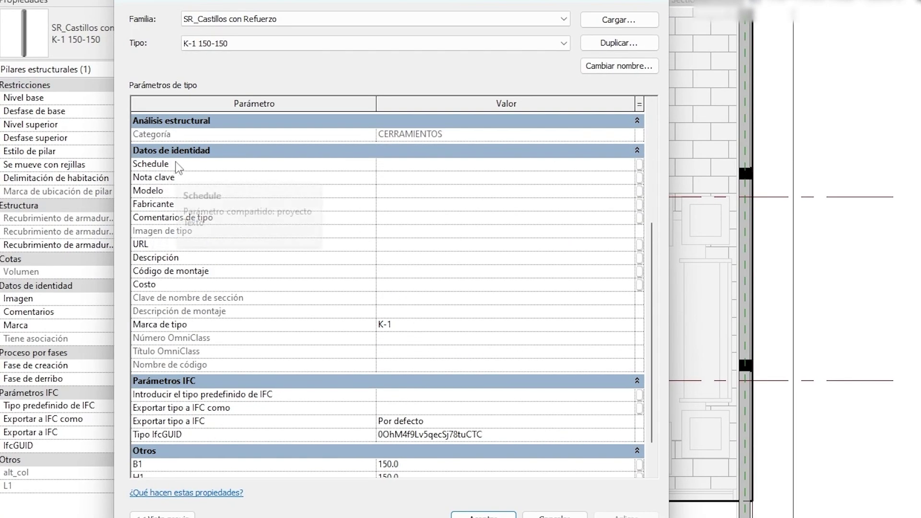
scroll(198, 250, up, 3)
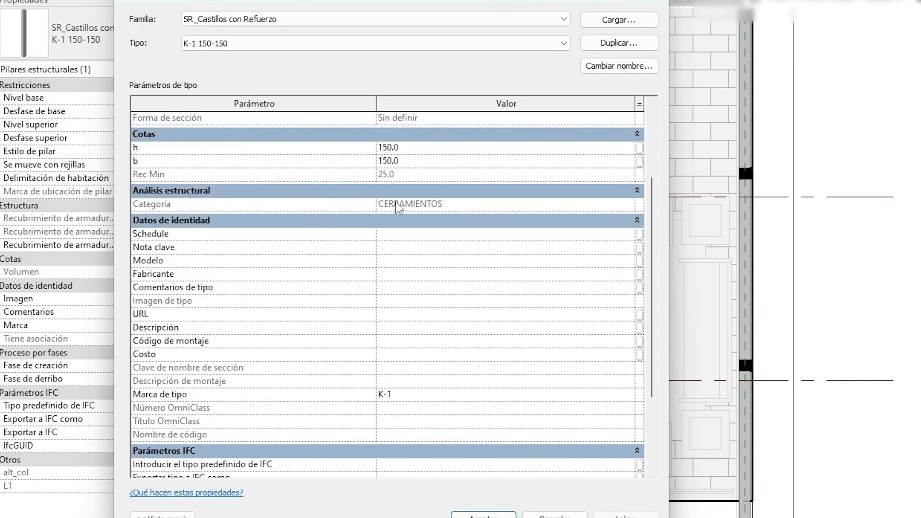
click(395, 235)
text(E)
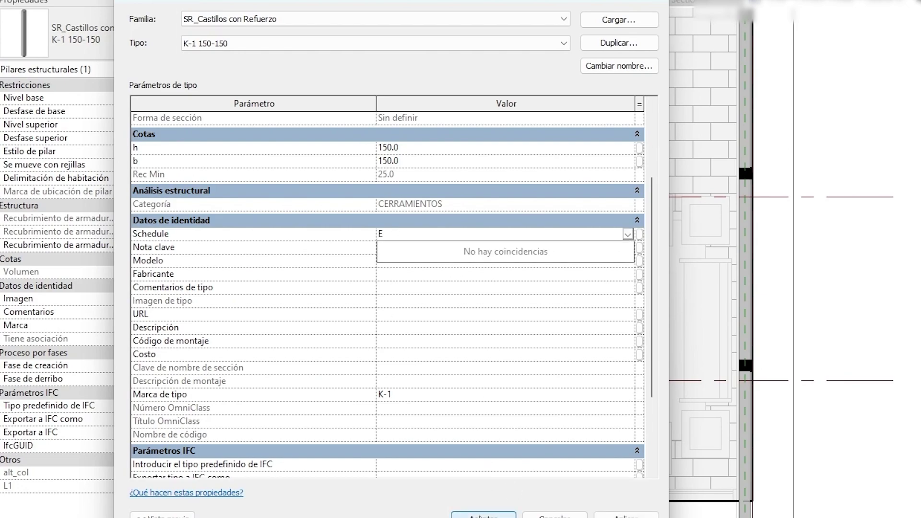
click(482, 516)
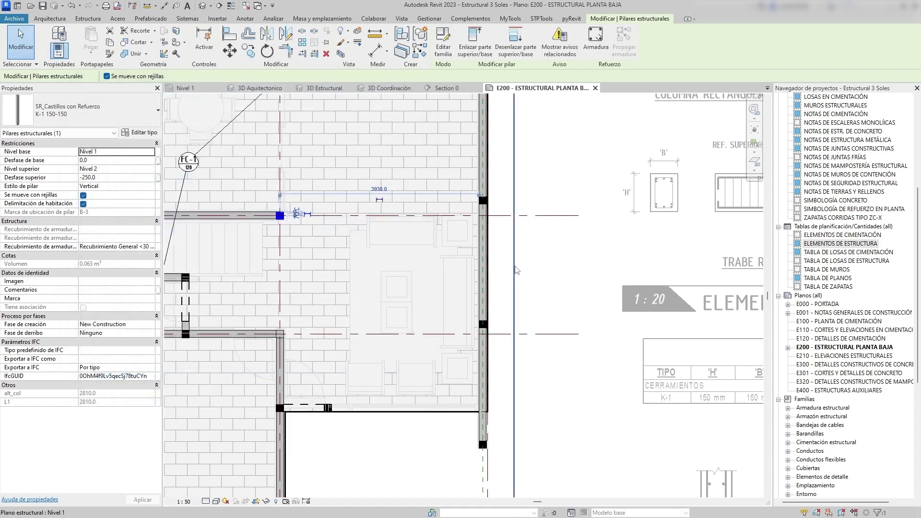
- Deselect the column and deactivate the Nivel 1 view to return to sheet E200
click(542, 266)
scroll(545, 267, down, 2)
middle_drag(544, 267, 387, 226)
middle_drag(448, 259, 341, 216)
scroll(285, 247, up, 2)
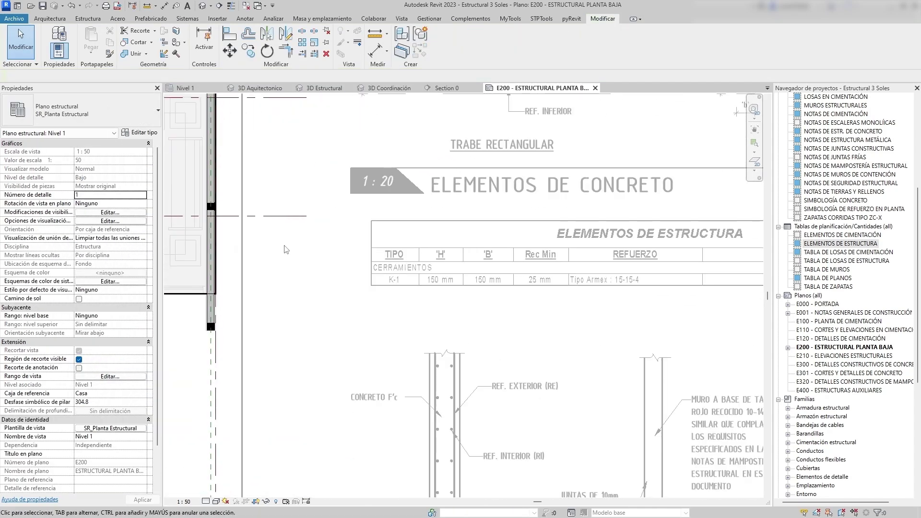
middle_drag(418, 293, 348, 265)
scroll(391, 284, up, 2)
scroll(408, 277, down, 5)
double_click(667, 247)
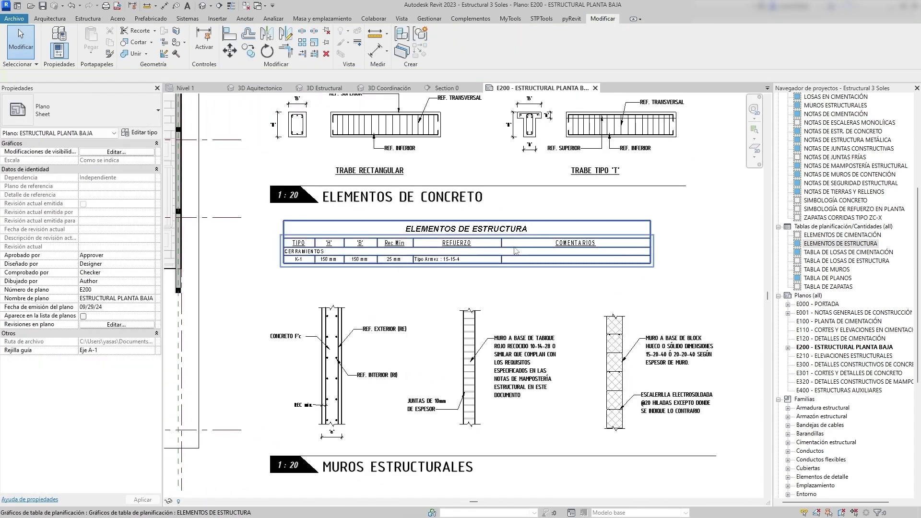
- Examine the K-1 row of the ELEMENTOS DE ESTRUCTURA schedule, including its dimensions, minimum cover and reinforcement
scroll(386, 256, up, 2)
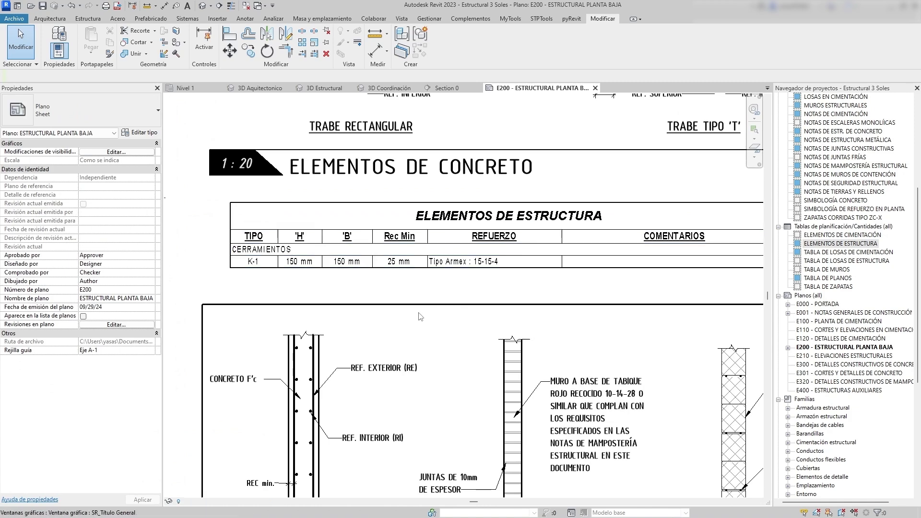
scroll(313, 273, up, 1)
scroll(313, 273, down, 1)
middle_drag(314, 273, 307, 267)
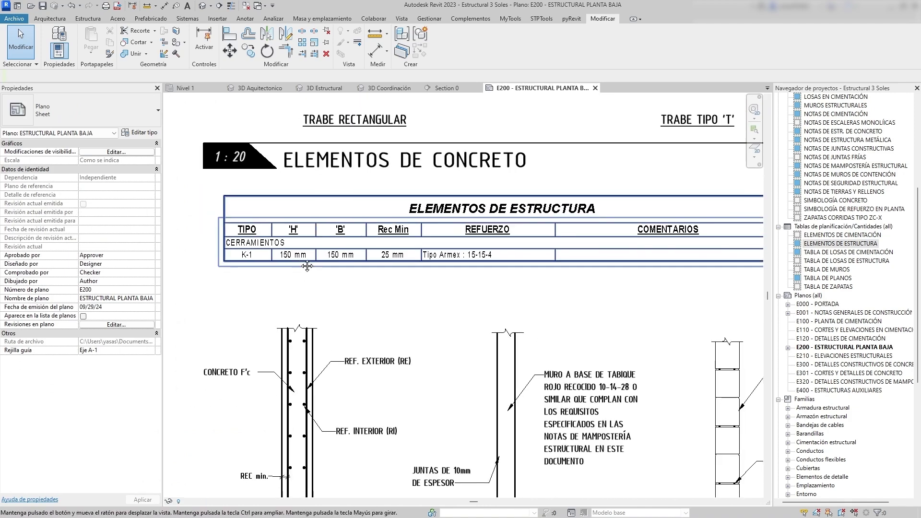
scroll(280, 264, up, 1)
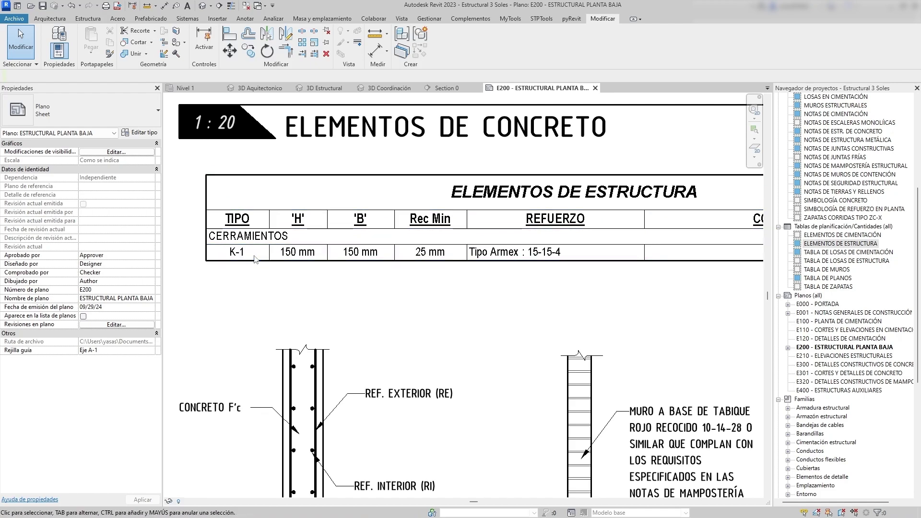
scroll(244, 261, down, 1)
scroll(381, 275, up, 2)
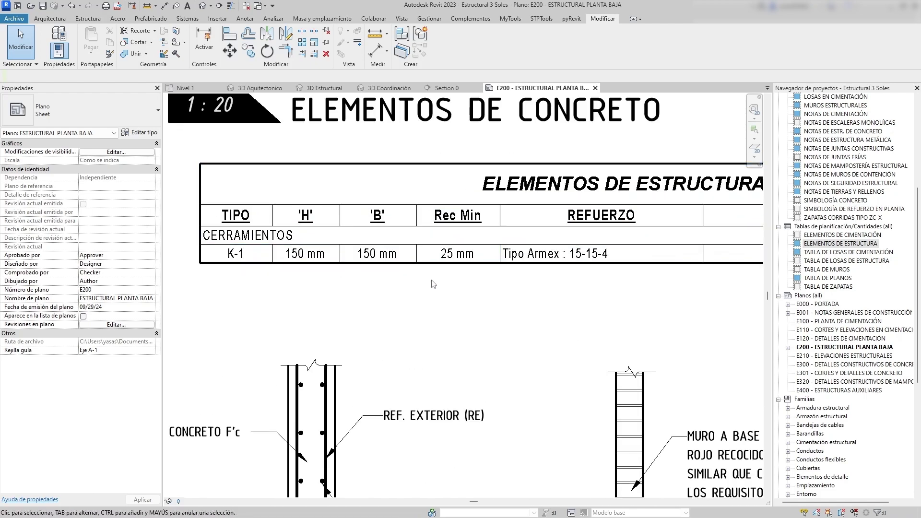
middle_drag(521, 285, 355, 284)
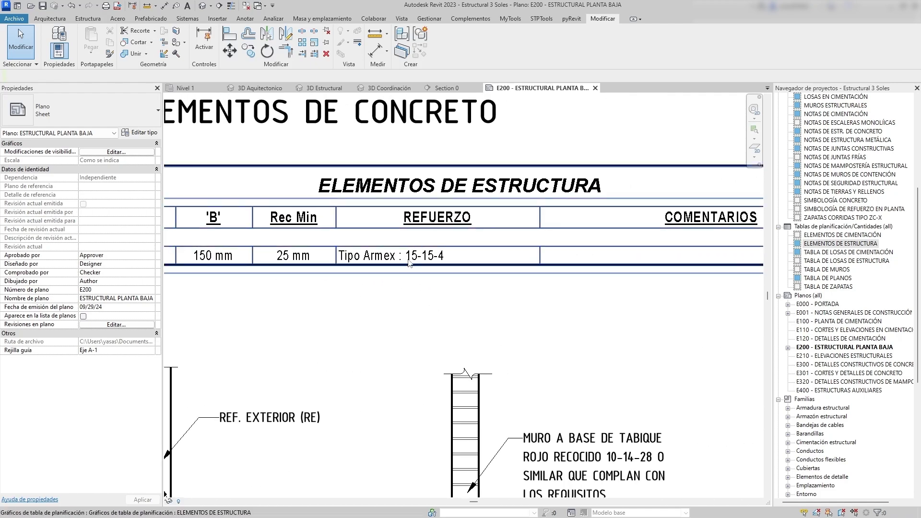
scroll(435, 302, down, 2)
scroll(478, 273, up, 2)
scroll(478, 274, down, 2)
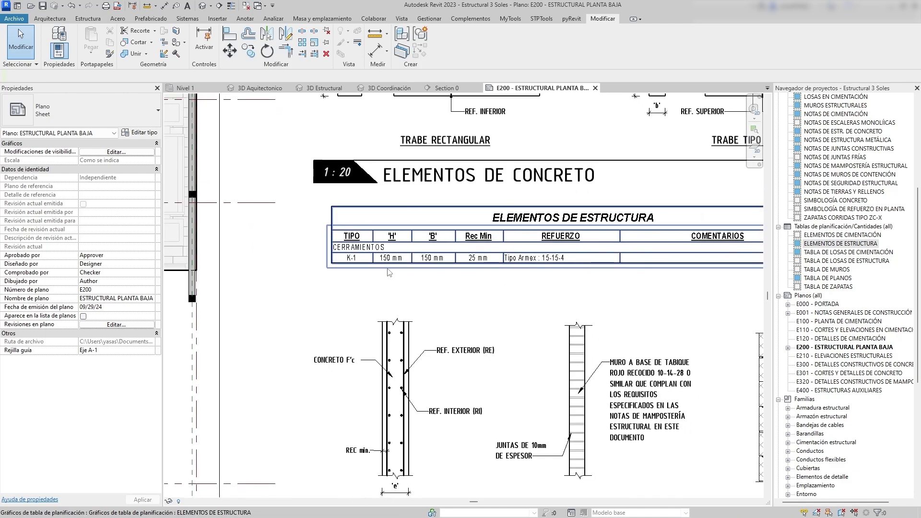
scroll(327, 285, up, 1)
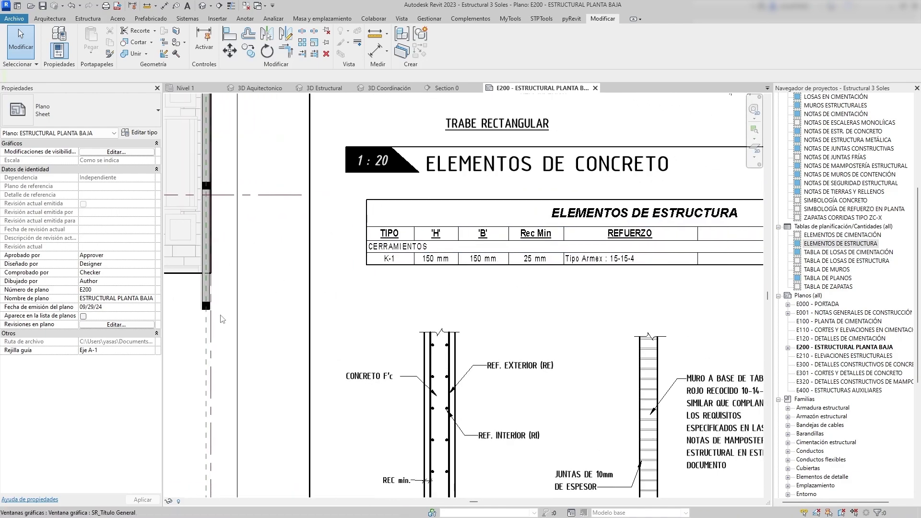
- Reactivate the Nivel 1 view and set the reinforcement of the K-1 150-150 column type to Tipo Armex : 15-20-4
double_click(206, 300)
click(206, 300)
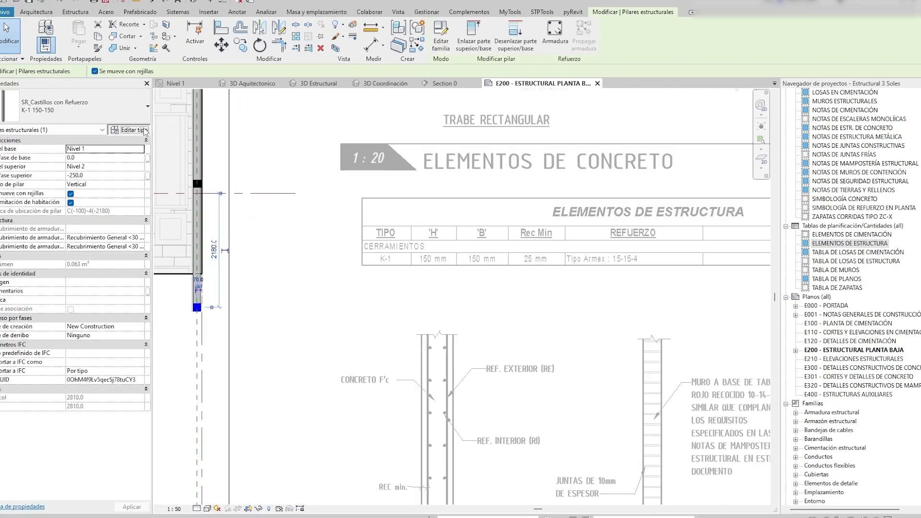
click(145, 131)
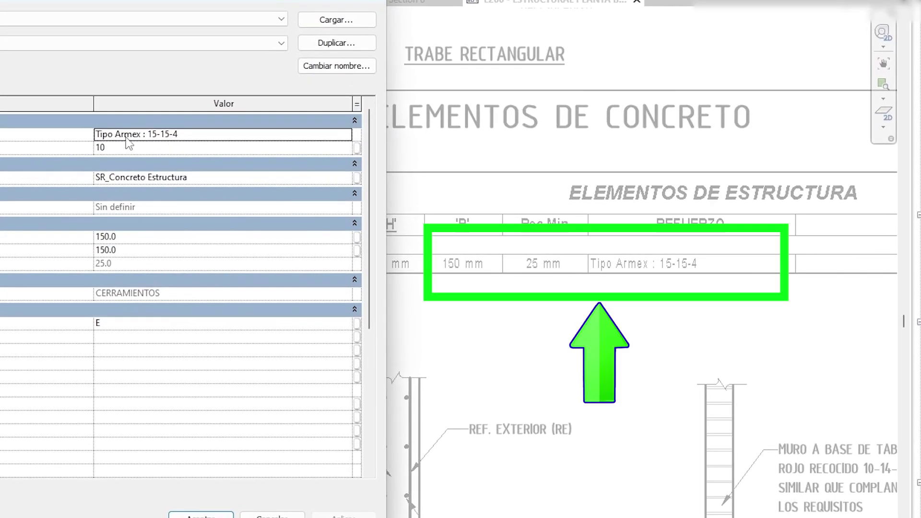
click(345, 137)
click(168, 182)
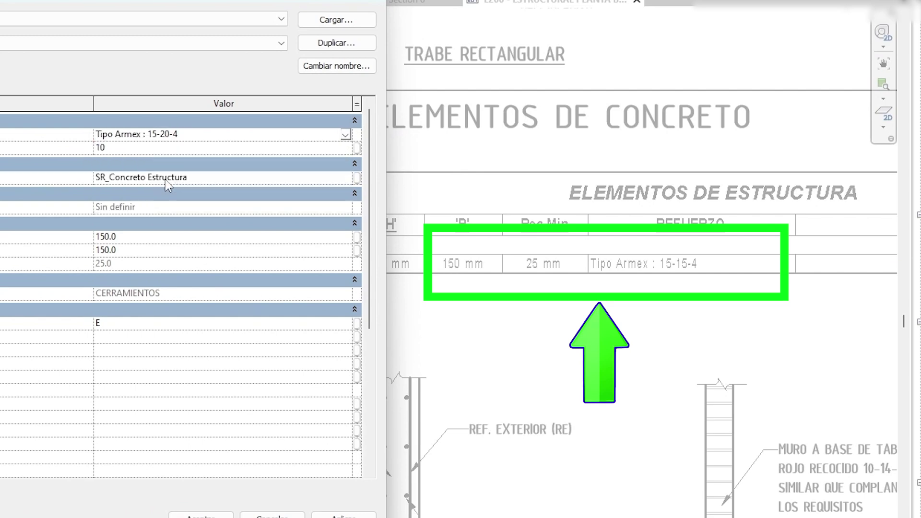
click(201, 515)
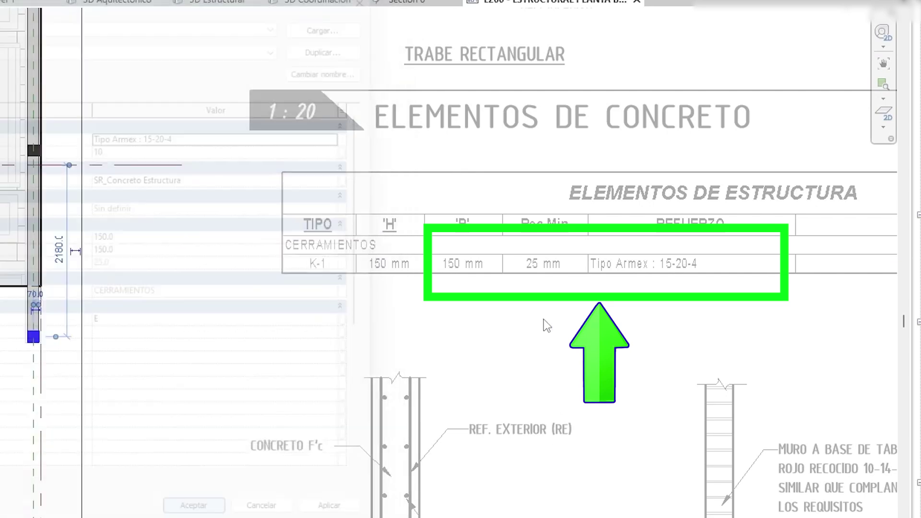
- Check the REFUERZO cell of K-1 in the ELEMENTOS DE ESTRUCTURA schedule and undo the last reinforcement change
middle_drag(688, 335, 550, 333)
scroll(537, 272, up, 3)
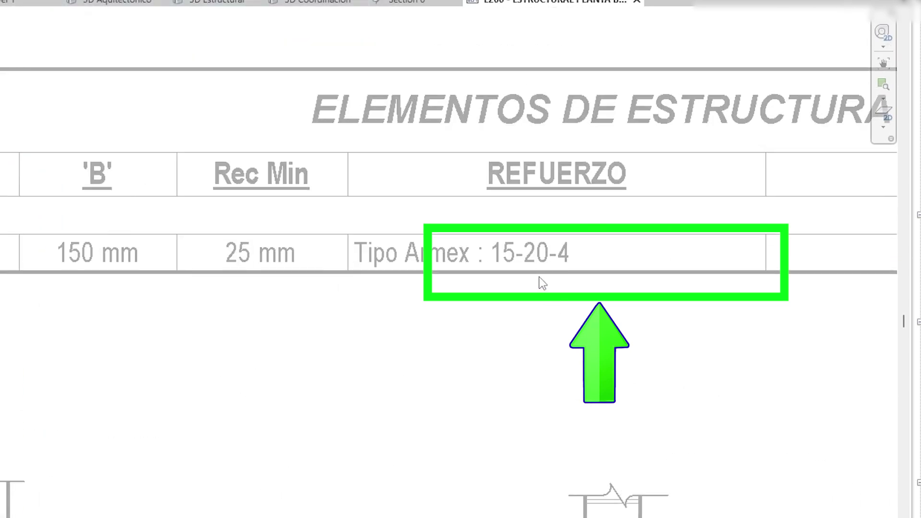
scroll(532, 281, down, 2)
scroll(528, 315, down, 2)
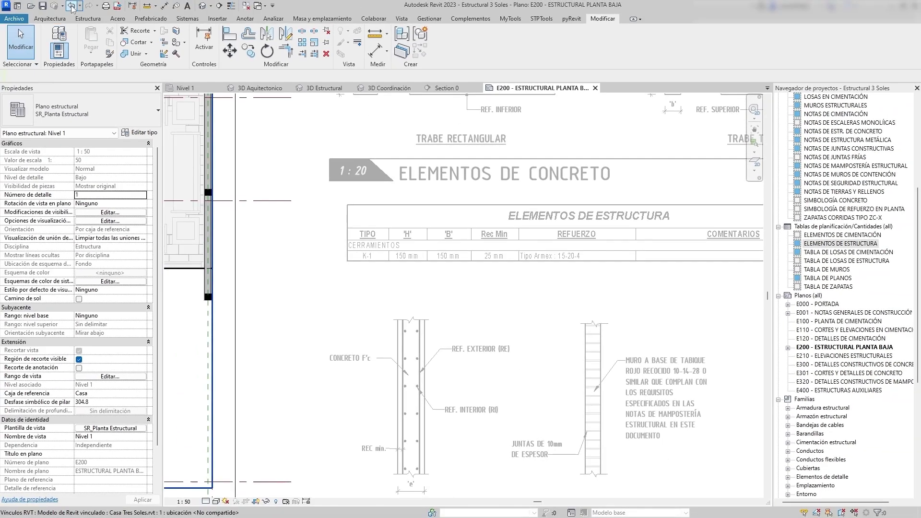
scroll(220, 235, up, 1)
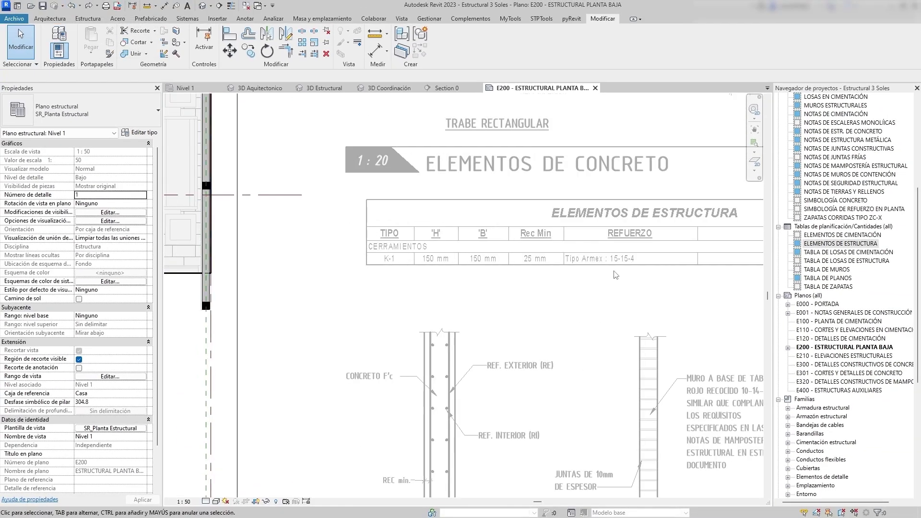
scroll(616, 275, up, 3)
scroll(531, 237, down, 5)
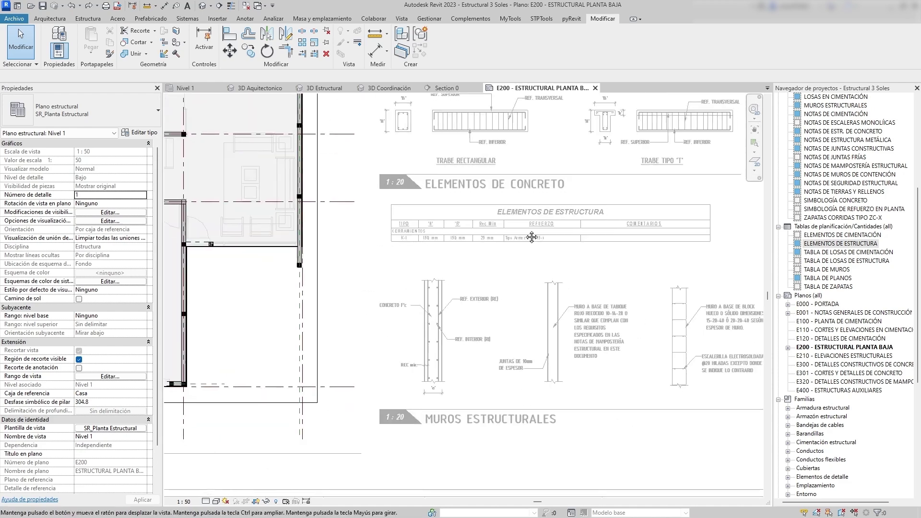
- Deactivate the Nivel 1 view and examine the concrete, brick and block wall details of the MUROS ESTRUCTURALES legend
middle_drag(532, 237, 490, 193)
double_click(548, 374)
scroll(532, 339, down, 1)
middle_drag(531, 338, 493, 276)
scroll(493, 281, up, 3)
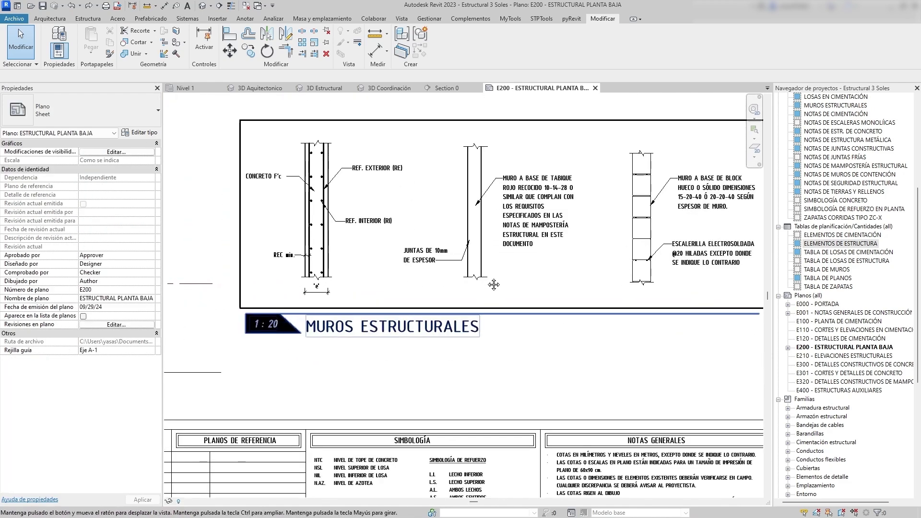
scroll(359, 280, up, 1)
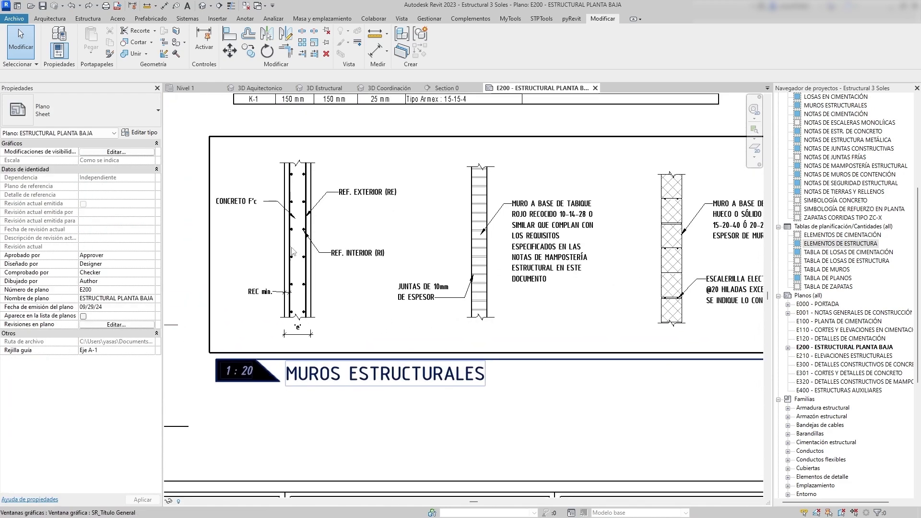
scroll(197, 264, down, 2)
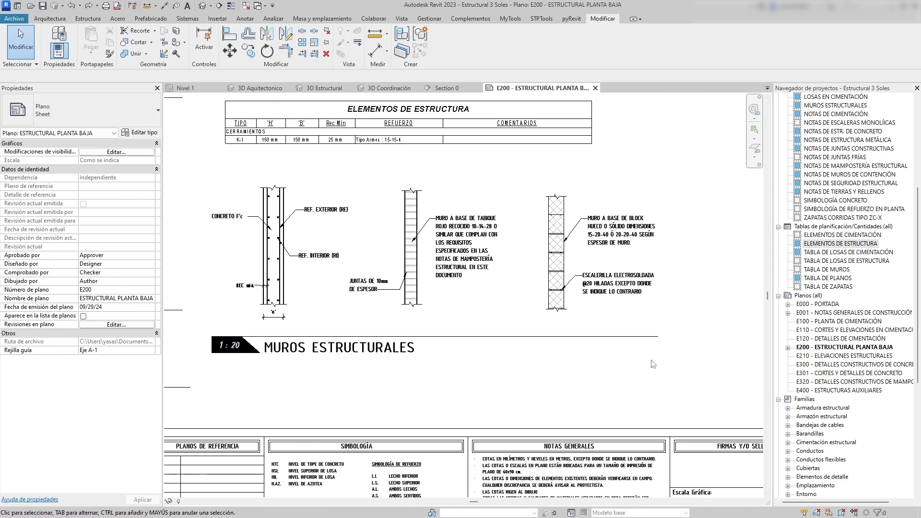
scroll(576, 245, up, 1)
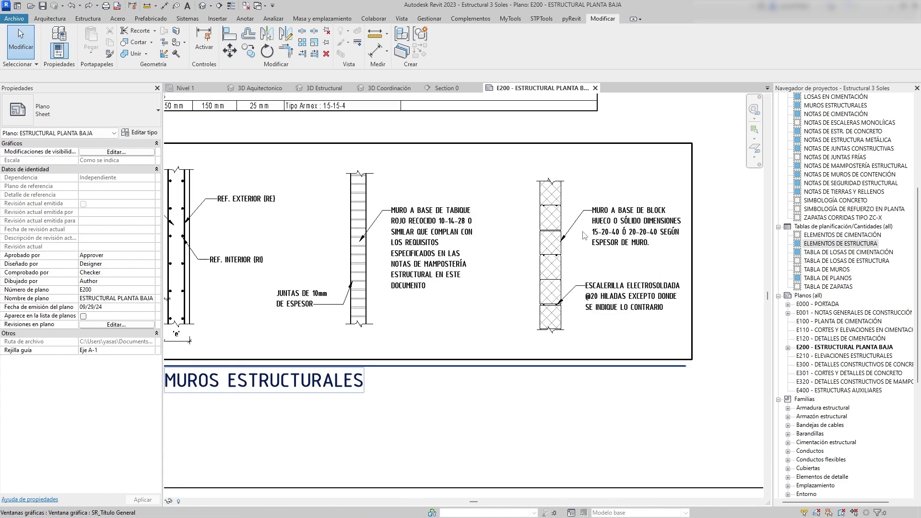
scroll(413, 317, down, 4)
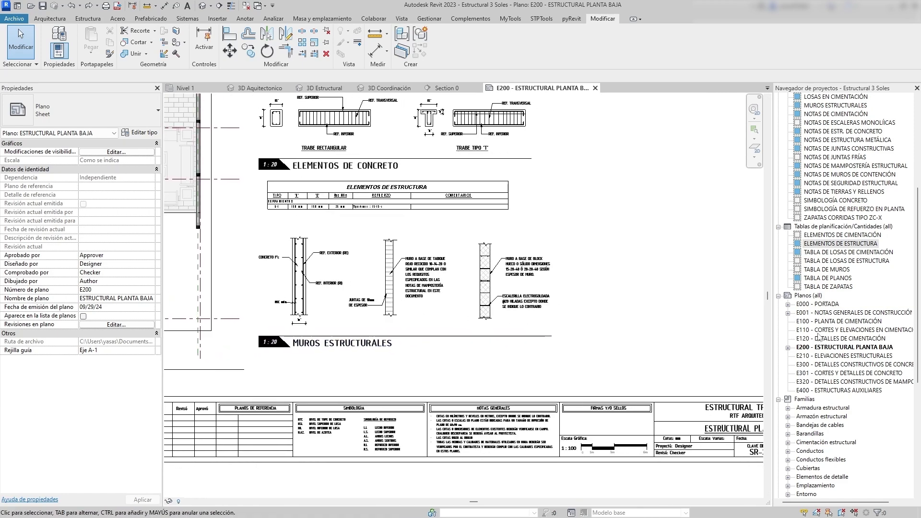
- Place the TABLA DE MUROS schedule below the MUROS ESTRUCTURALES title, aligned with the start of the ELEMENTOS DE ESTRUCTURA schedule
drag(827, 270, 268, 357)
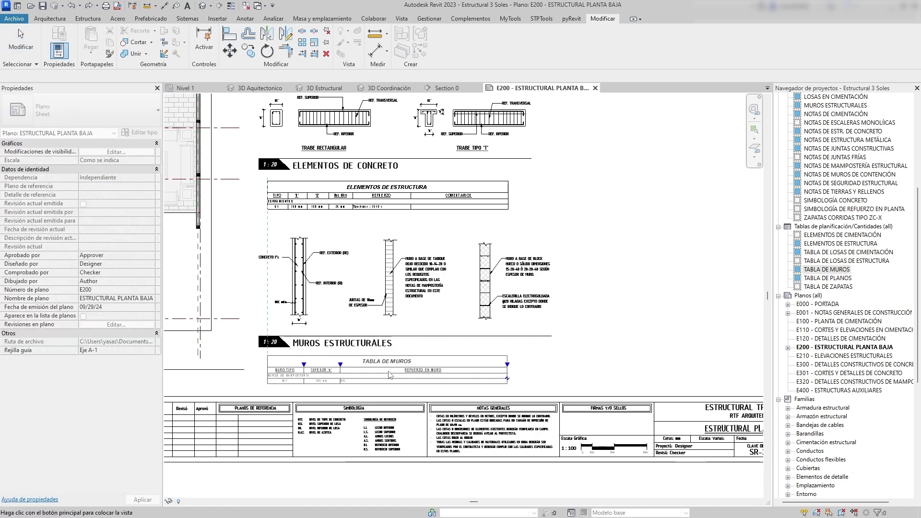
click(266, 356)
scroll(268, 380, up, 2)
middle_drag(472, 365, 489, 358)
scroll(358, 353, up, 2)
middle_drag(358, 353, 268, 340)
scroll(267, 339, down, 2)
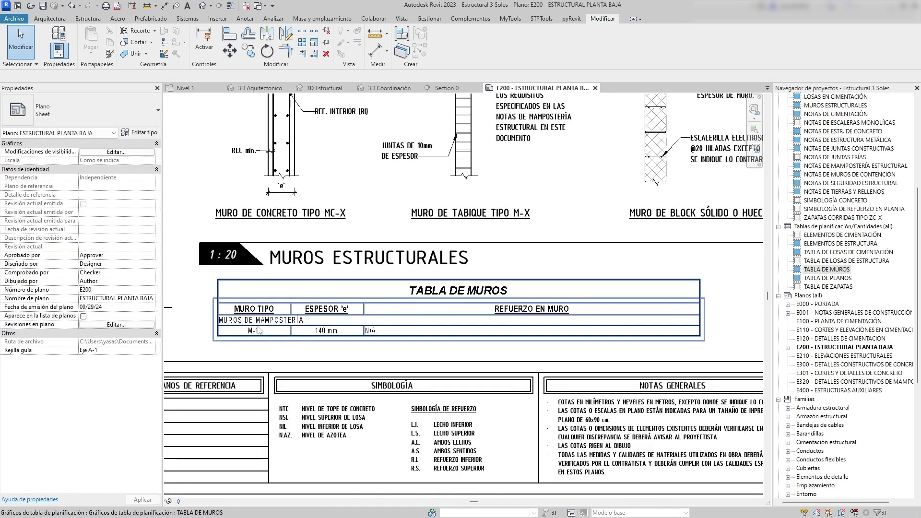
- Compare the M-1 row of TABLA DE MUROS with the wall type details in the MUROS ESTRUCTURALES legend
middle_drag(349, 299, 301, 328)
scroll(473, 235, up, 1)
scroll(473, 235, up, 1)
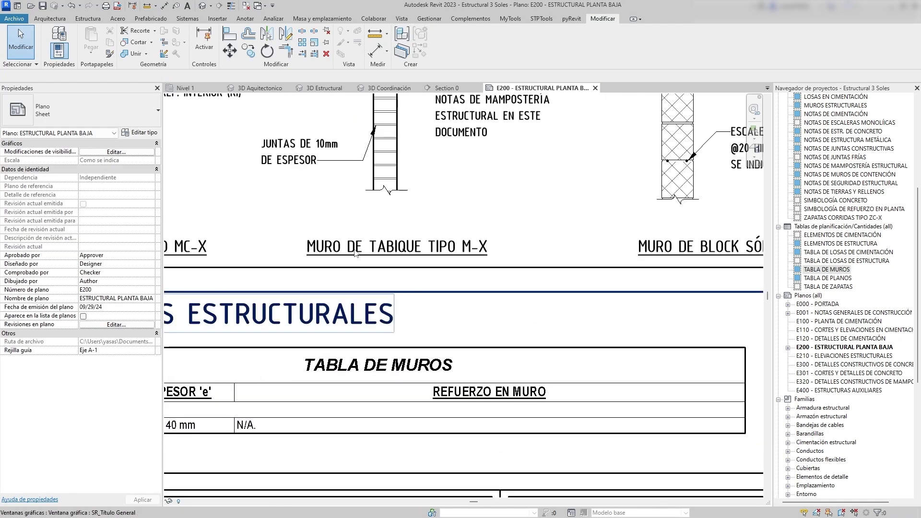
scroll(372, 258, down, 2)
middle_drag(405, 237, 395, 320)
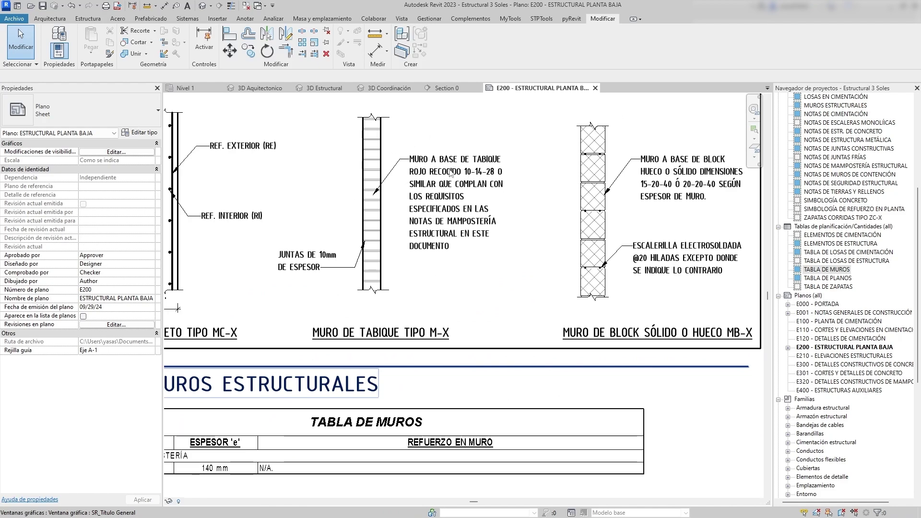
scroll(451, 172, up, 1)
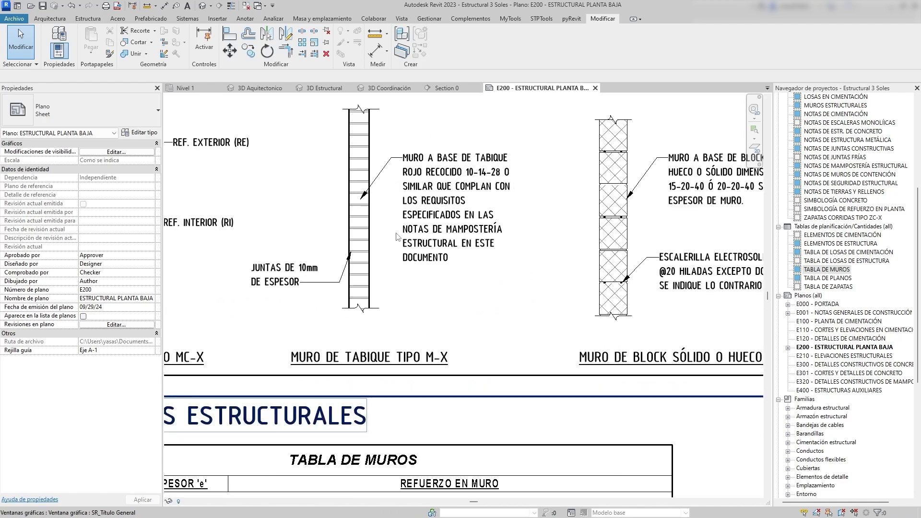
middle_drag(282, 282, 350, 246)
scroll(469, 217, down, 1)
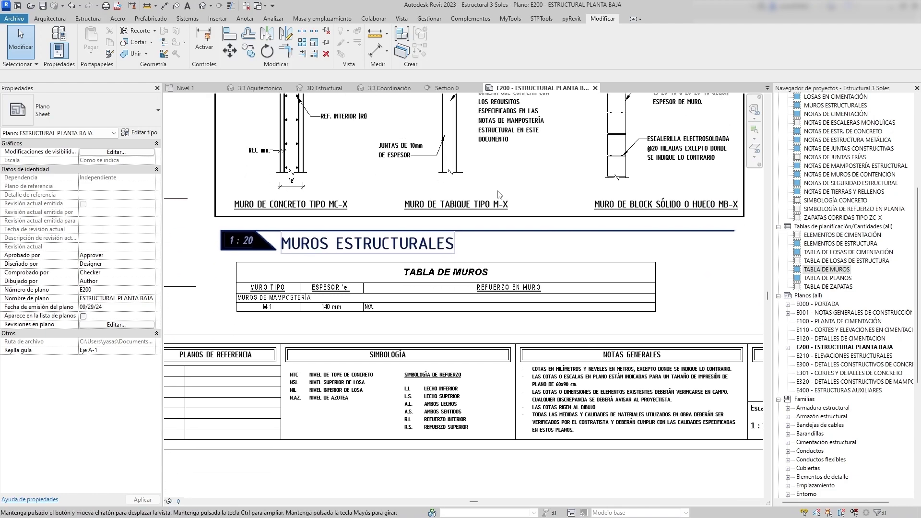
- Review TABLA DE MUROS, the Nivel 1 plan and the detail legends with their schedules across sheet E200
scroll(481, 304, up, 1)
click(481, 304)
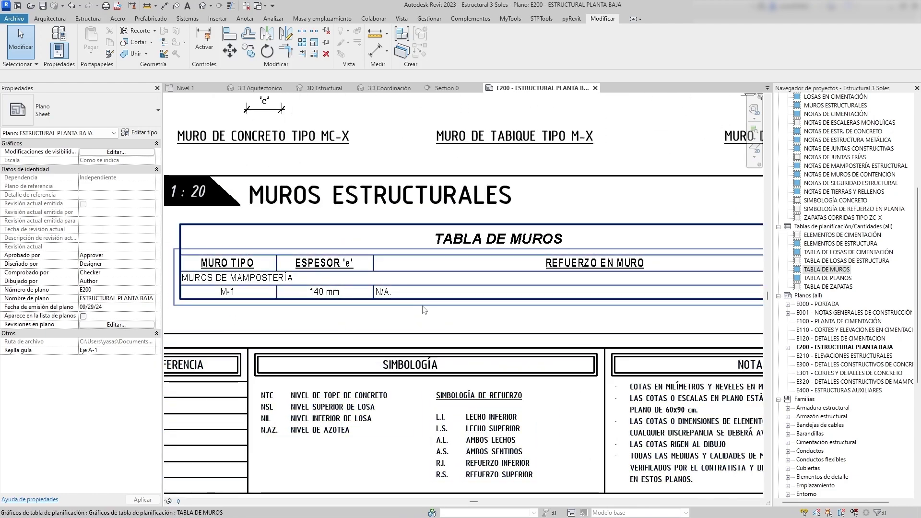
scroll(483, 277, down, 3)
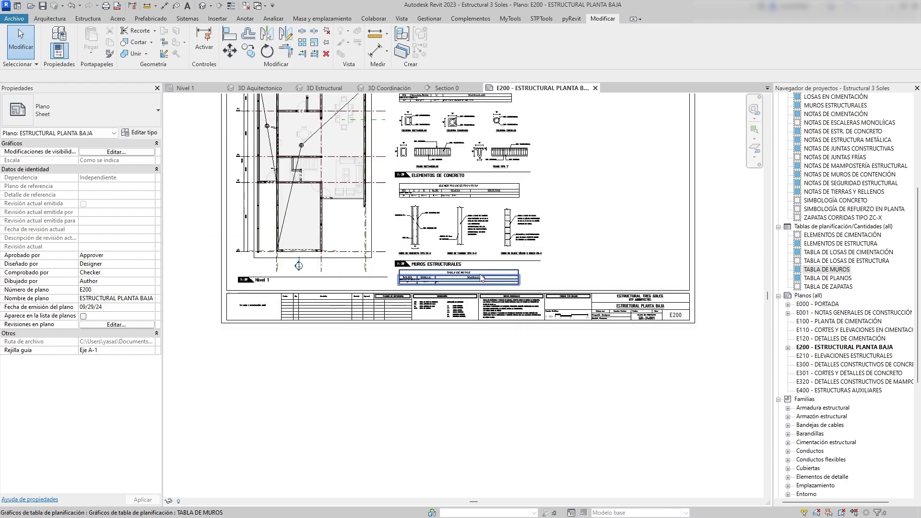
middle_drag(499, 191, 483, 301)
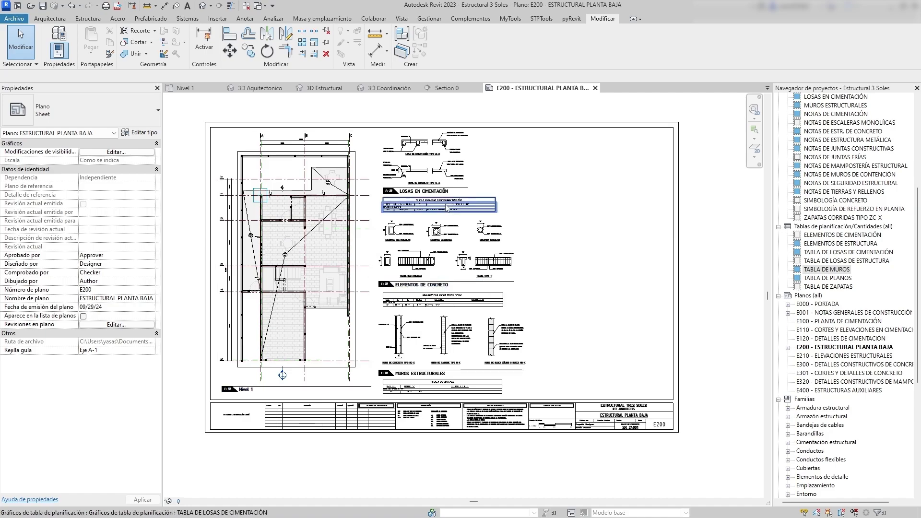
scroll(426, 199, up, 3)
scroll(419, 176, up, 1)
middle_drag(333, 240, 349, 244)
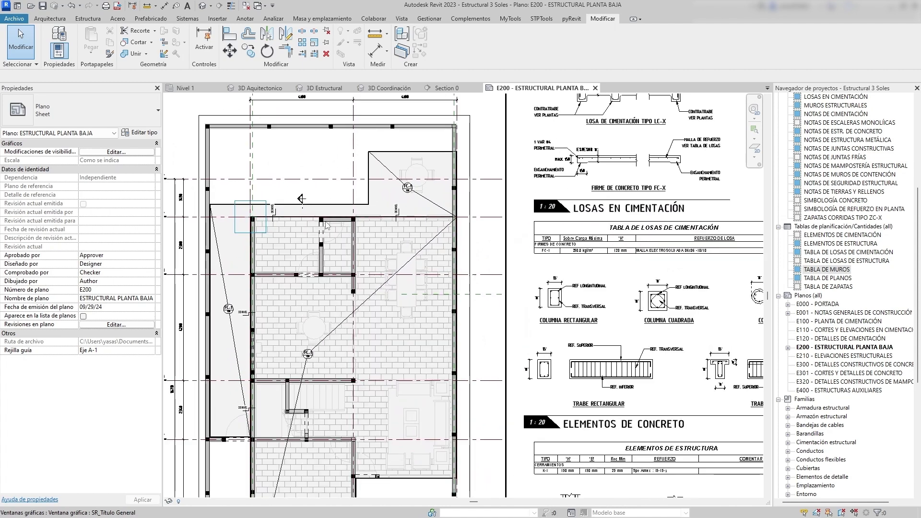
scroll(313, 253, down, 2)
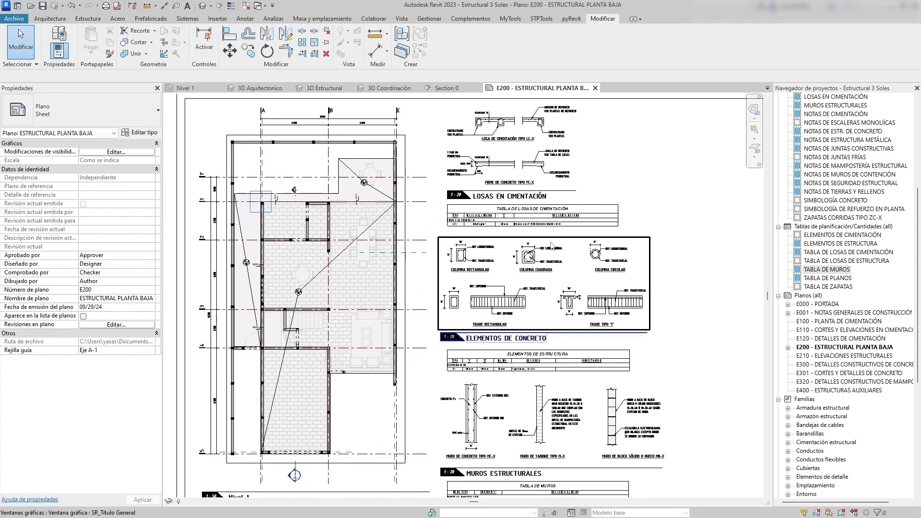
scroll(517, 269, down, 2)
middle_drag(518, 269, 439, 256)
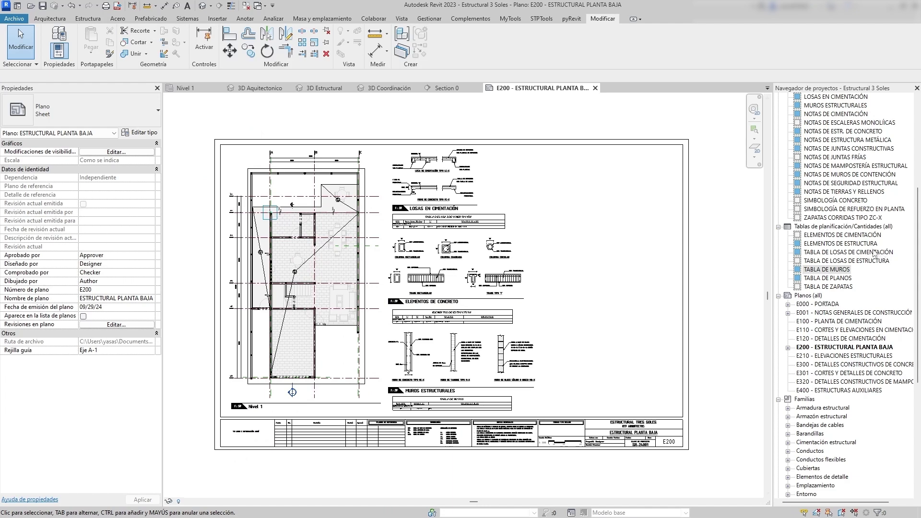
- Place the NOTAS DE ESTR. DE CONCRETO legend in the empty upper-right area of the sheet
scroll(837, 263, up, 3)
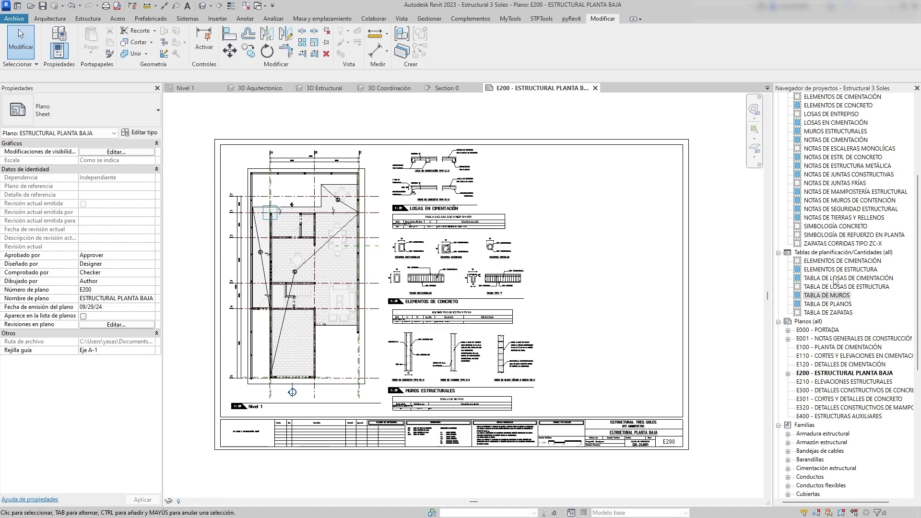
scroll(834, 279, up, 4)
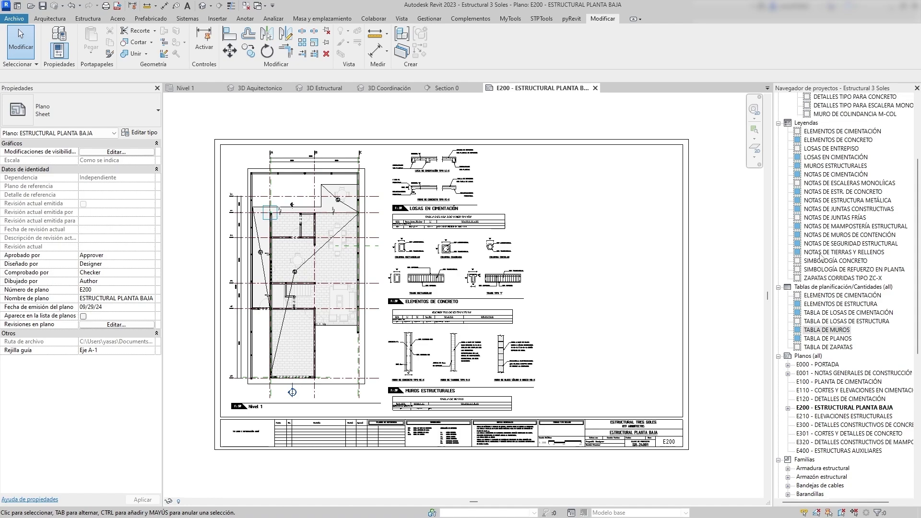
click(832, 193)
drag(836, 191, 658, 216)
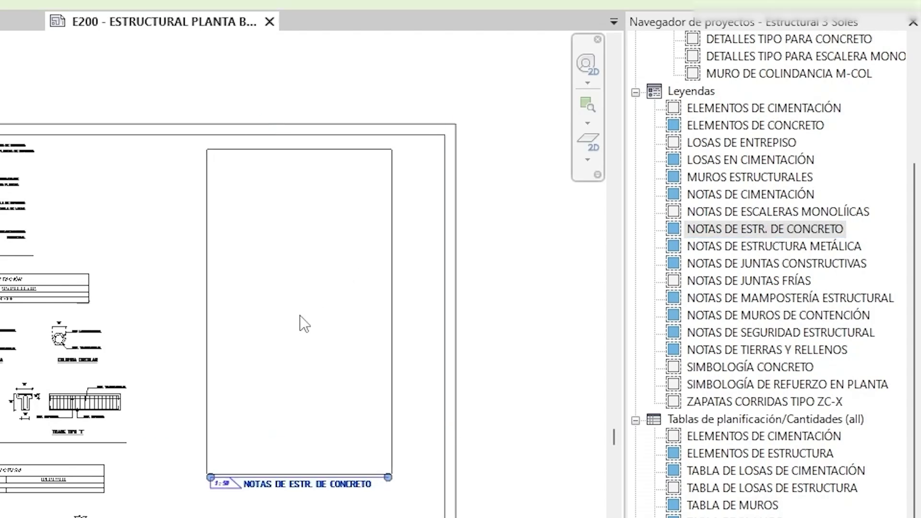
click(334, 312)
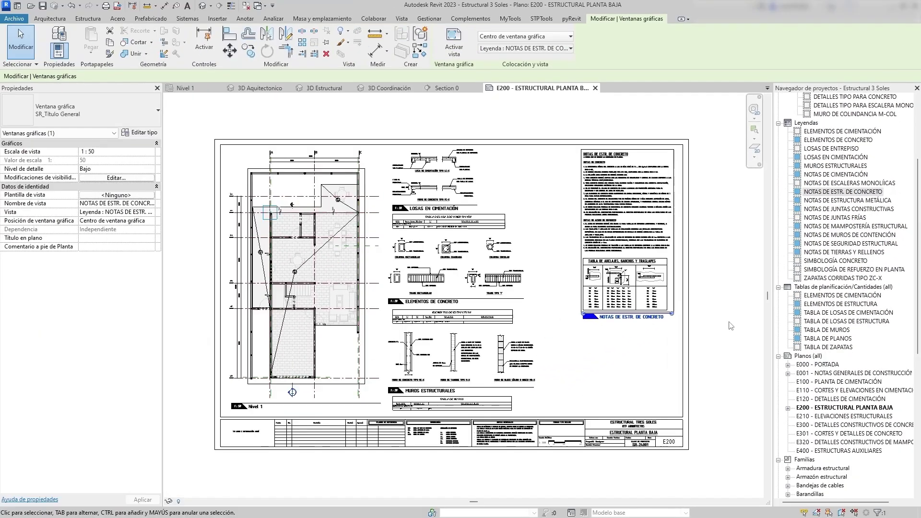
click(539, 496)
- Change the NOTAS DE ESTR. DE CONCRETO viewport to the SR_Sin Título type
scroll(671, 341, up, 3)
middle_drag(671, 342, 576, 416)
middle_drag(517, 371, 495, 417)
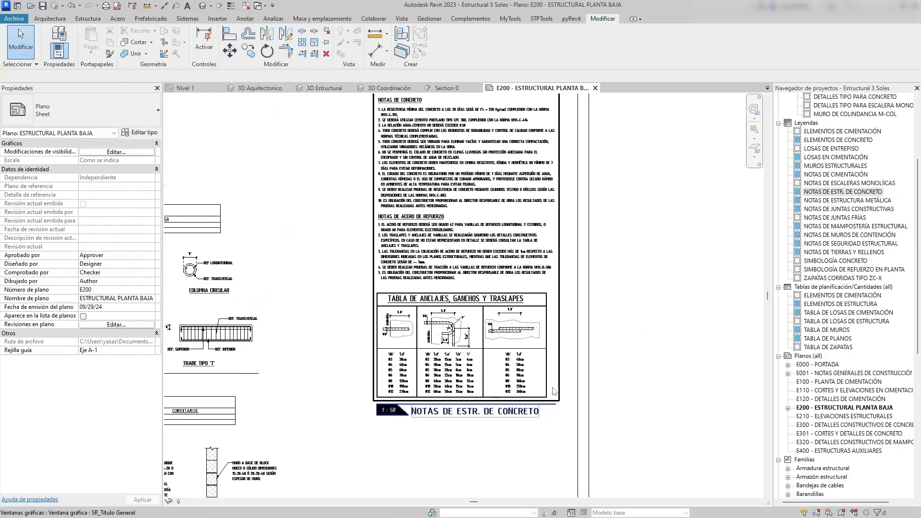
scroll(494, 420, down, 1)
scroll(450, 206, up, 1)
middle_drag(451, 206, 429, 172)
click(439, 254)
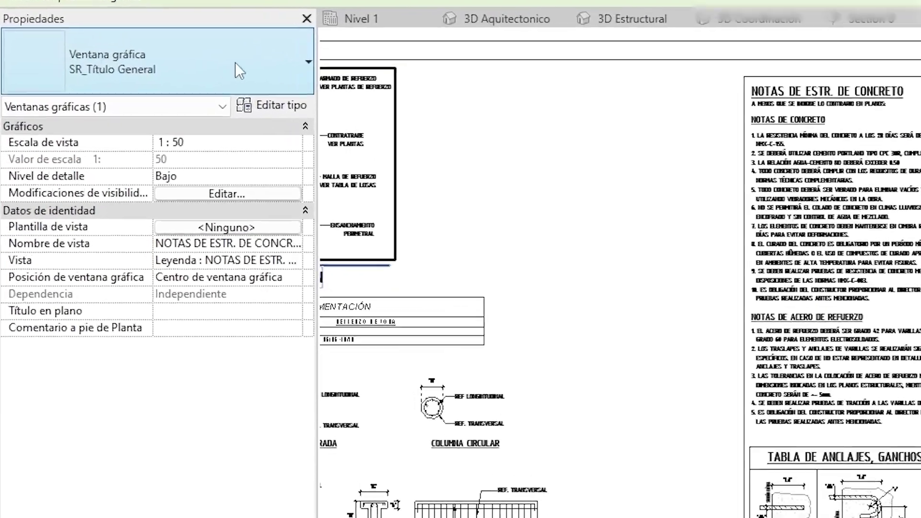
click(111, 115)
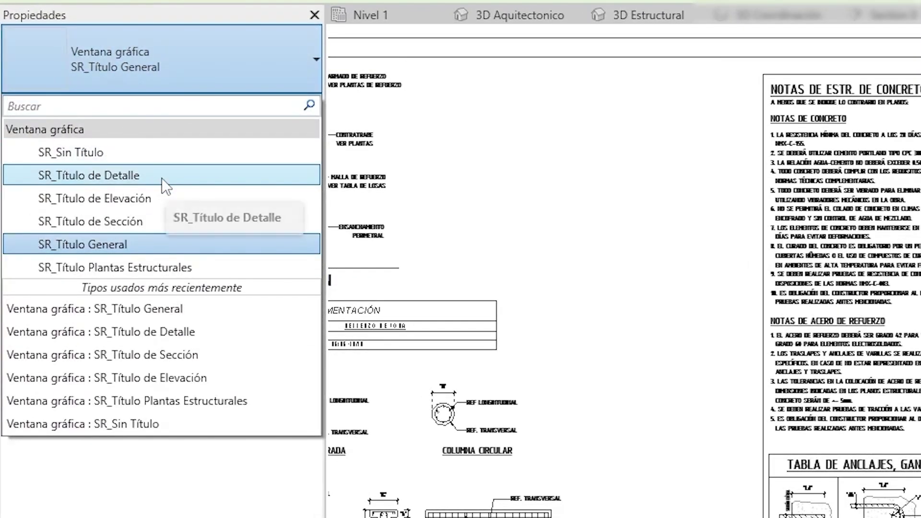
click(89, 153)
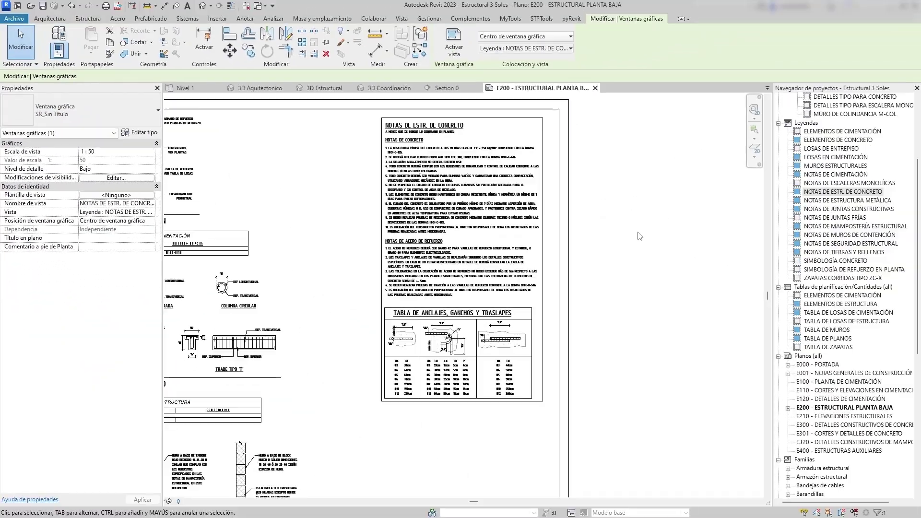
key(Escape)
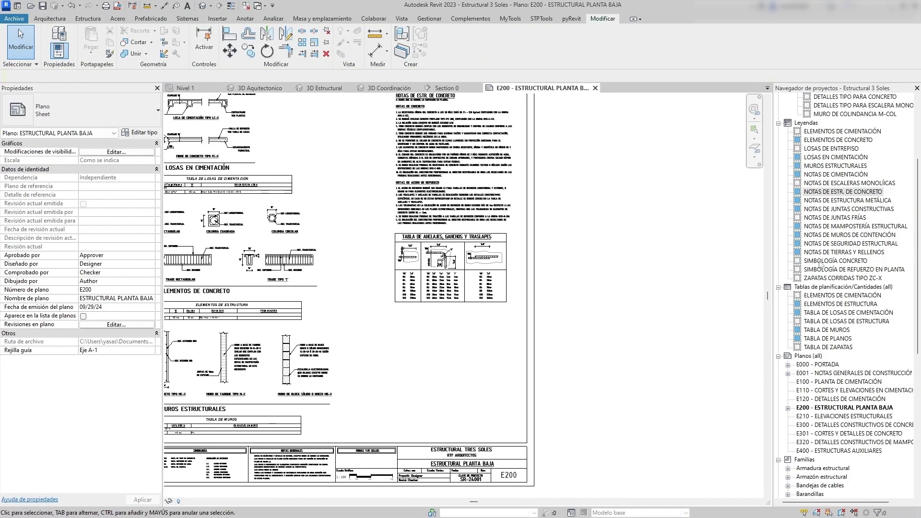
- Place the SIMBOLOGÍA CONCRETO legend below the TABLA DE ANCLAJES, GANCHOS Y TRASLAPES on the sheet
click(838, 261)
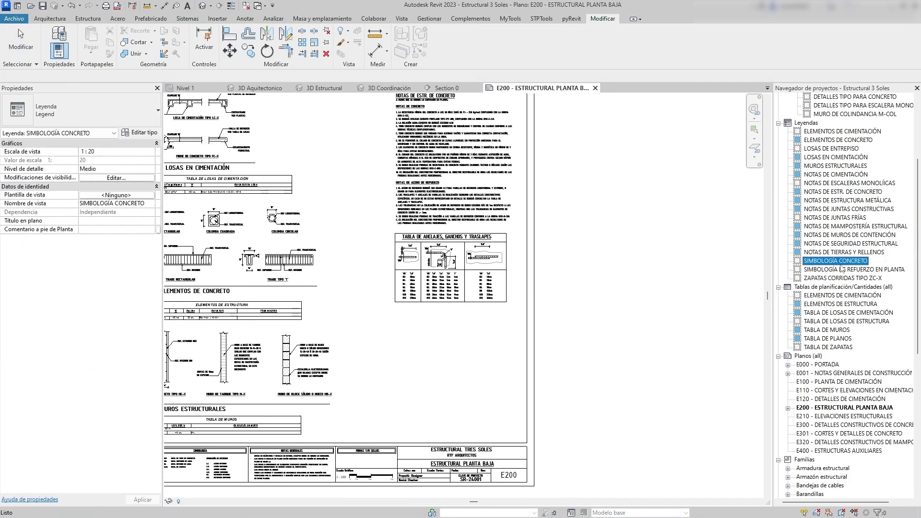
drag(844, 260, 425, 374)
click(432, 347)
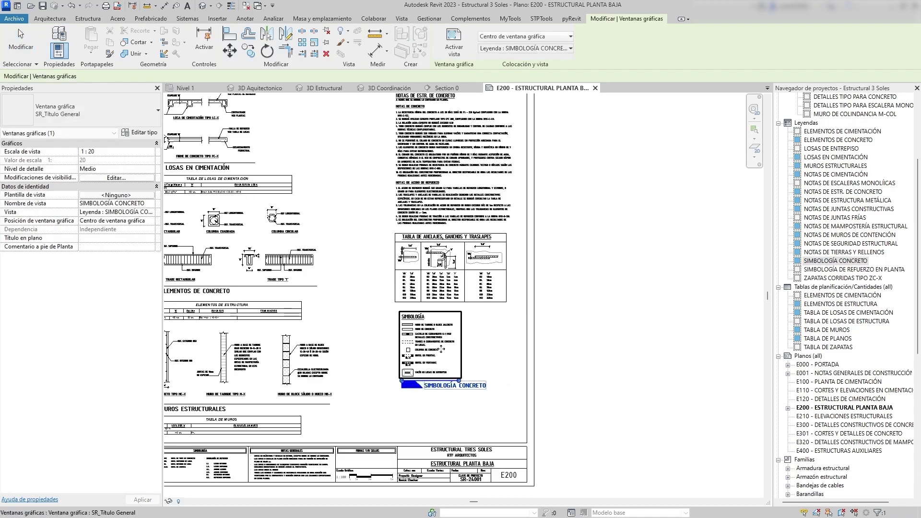
key(Escape)
- Change the SIMBOLOGÍA CONCRETO viewport to the SR_Sin Título type
click(452, 368)
click(102, 107)
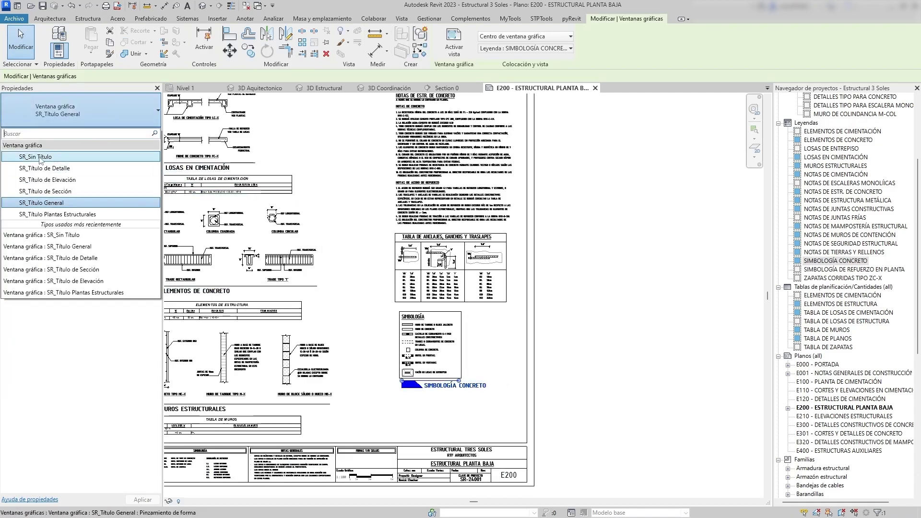
click(35, 156)
key(Escape)
- Move the SIMBOLOGÍA CONCRETO legend slightly left to line up with the left edge of the anchorage table above
scroll(424, 354, up, 5)
click(422, 314)
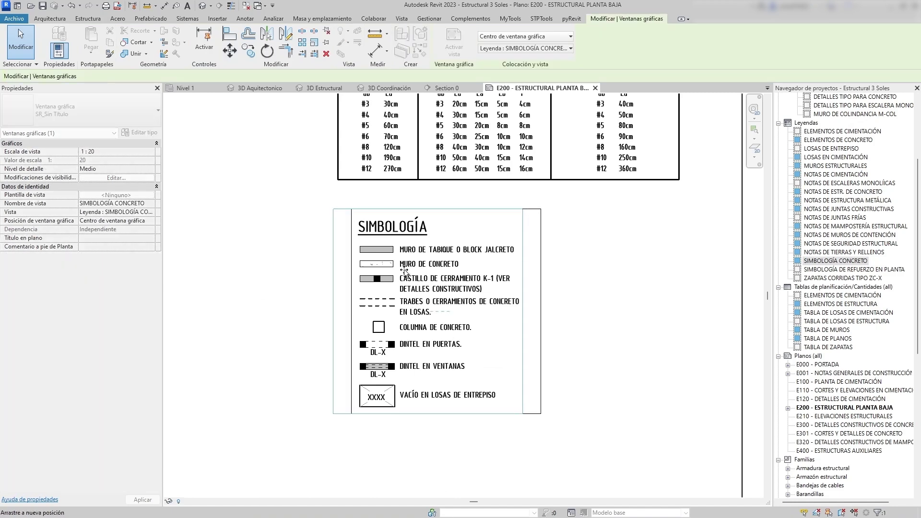
drag(407, 270, 394, 264)
key(Escape)
- Activate the SIMBOLOGÍA CONCRETO legend, check the MURO DE TABIQUE O BLOCK JALCRETO filled region's type, and deactivate the view
scroll(381, 277, up, 3)
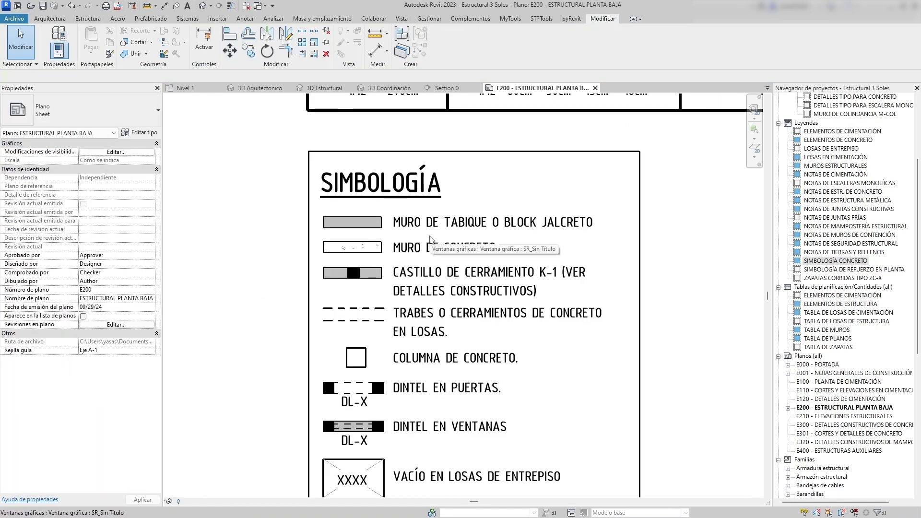
double_click(356, 221)
click(356, 222)
scroll(632, 277, down, 2)
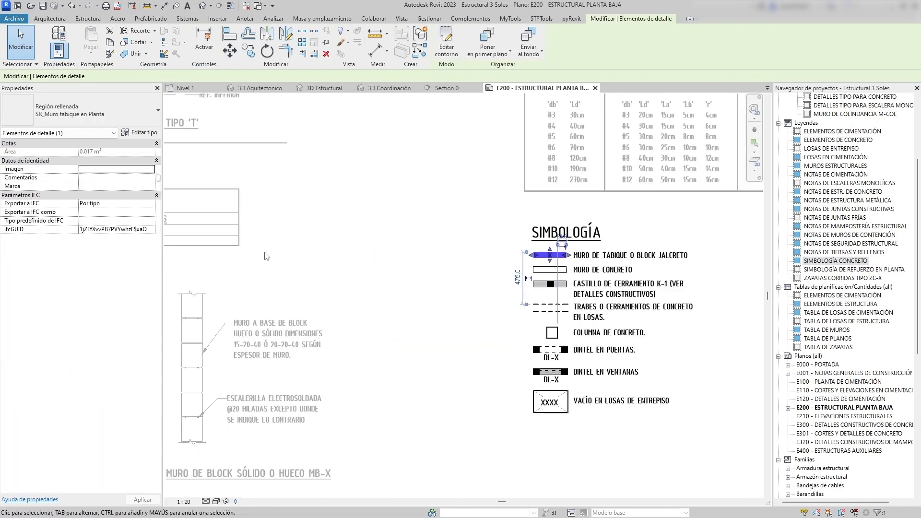
scroll(634, 267, up, 2)
scroll(560, 258, down, 5)
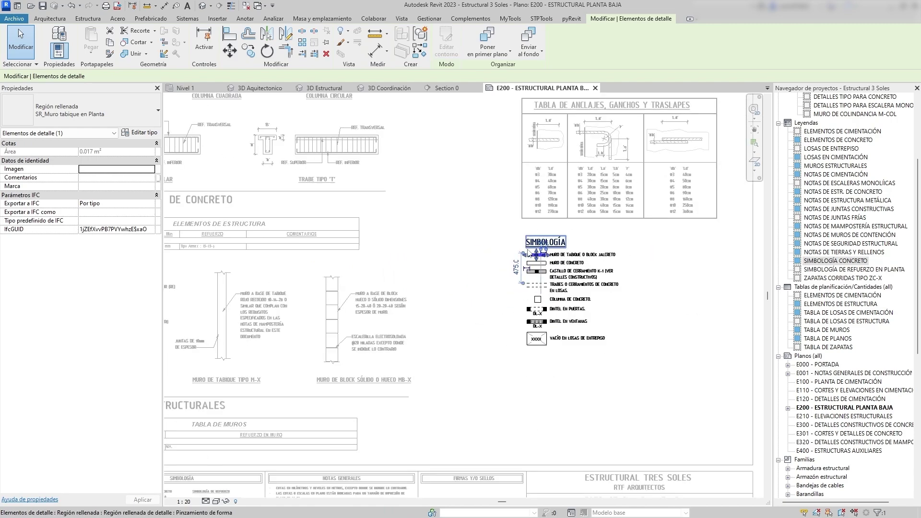
middle_drag(236, 286, 386, 249)
double_click(628, 352)
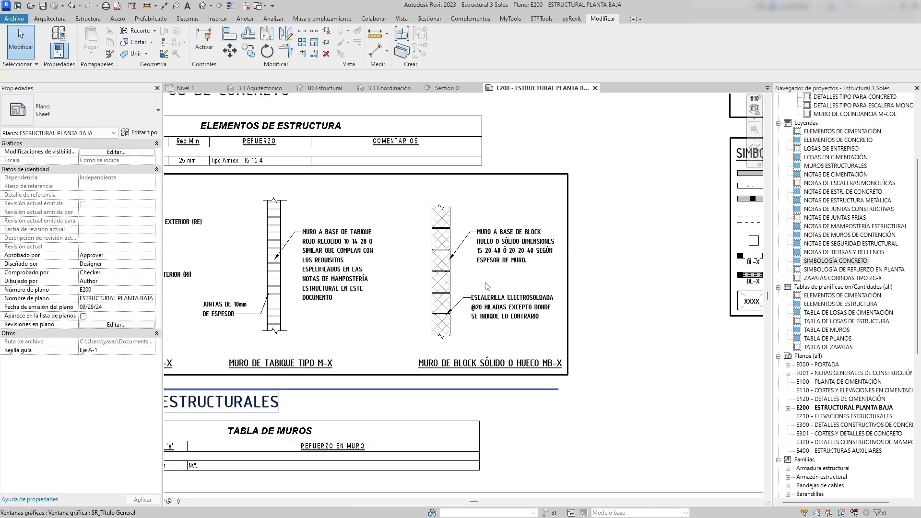
- Compare the wall symbols of the SIMBOLOGÍA legend with the walls drawn in the Nivel 1 plan
scroll(476, 284, down, 3)
scroll(571, 245, up, 4)
scroll(456, 231, down, 2)
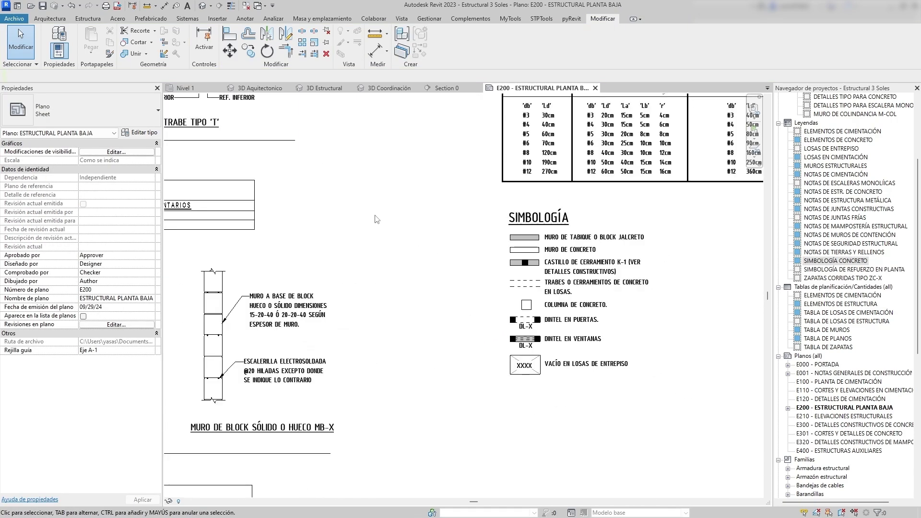
middle_drag(317, 206, 552, 307)
middle_drag(259, 158, 541, 303)
scroll(511, 216, down, 2)
middle_drag(461, 240, 265, 170)
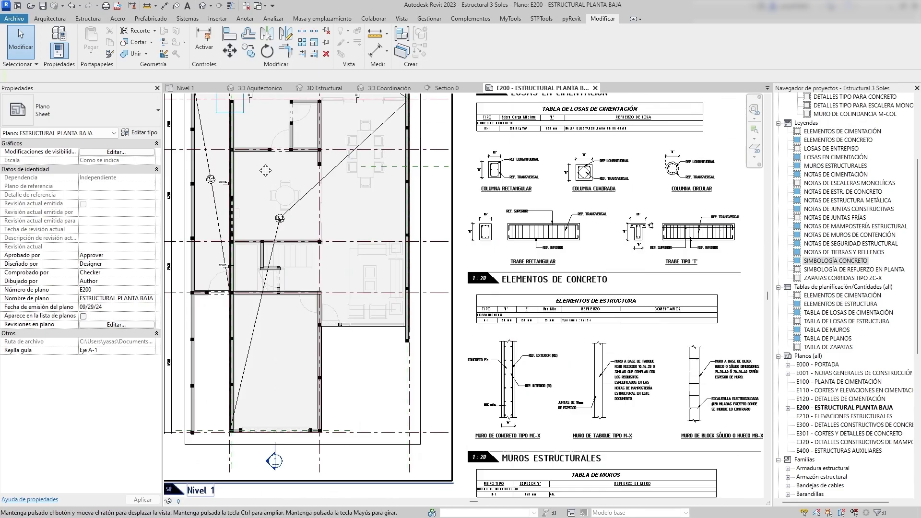
middle_drag(710, 307, 307, 192)
scroll(418, 208, up, 4)
scroll(402, 221, up, 3)
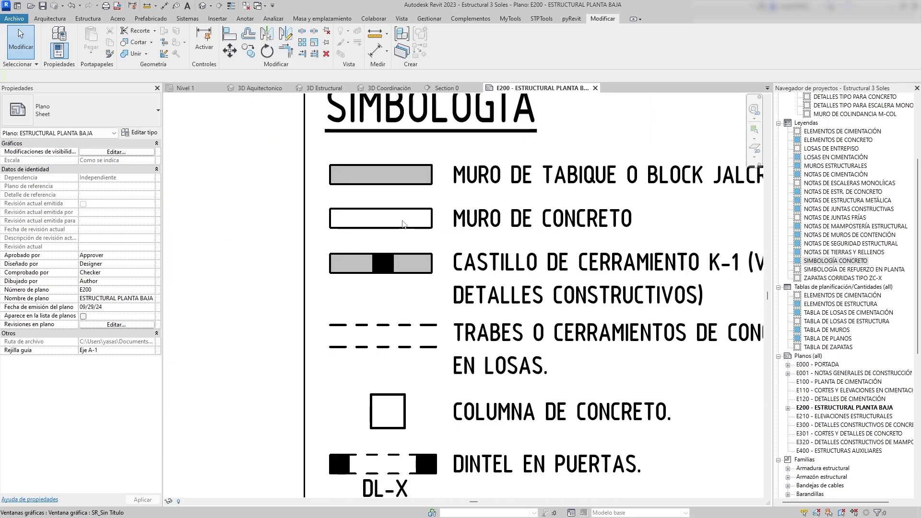
scroll(374, 218, up, 1)
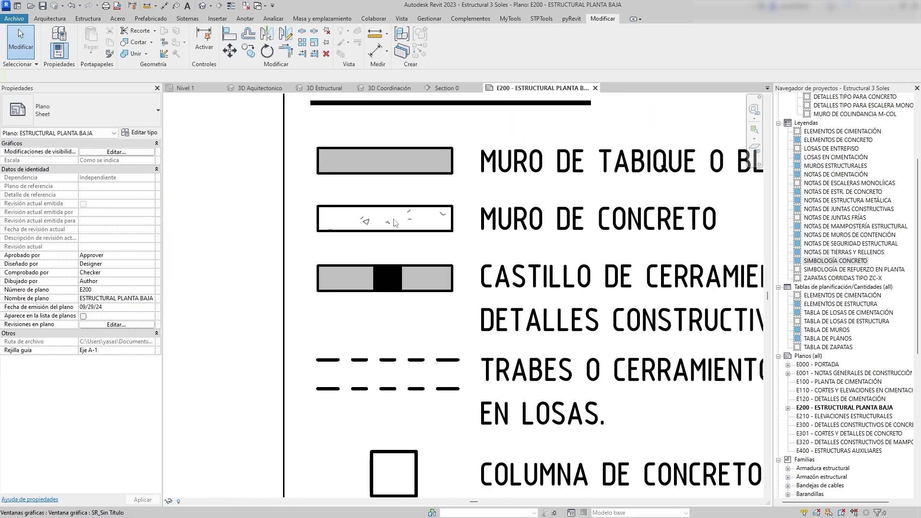
scroll(394, 222, down, 2)
scroll(488, 269, up, 1)
scroll(414, 253, down, 1)
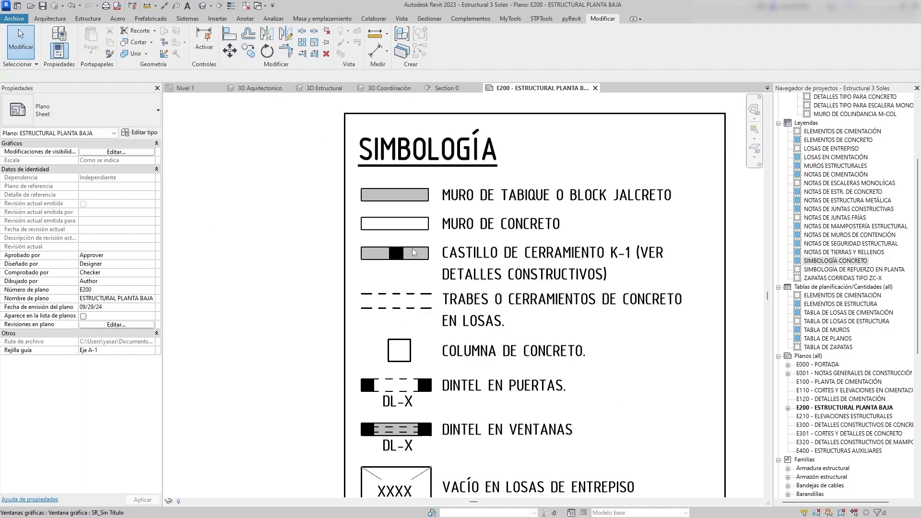
- Activate the SIMBOLOGÍA CONCRETO legend, examine the CASTILLO DE CERRAMIENTO K-1 symbol and its description, and deactivate the view
double_click(401, 255)
scroll(401, 254, up, 1)
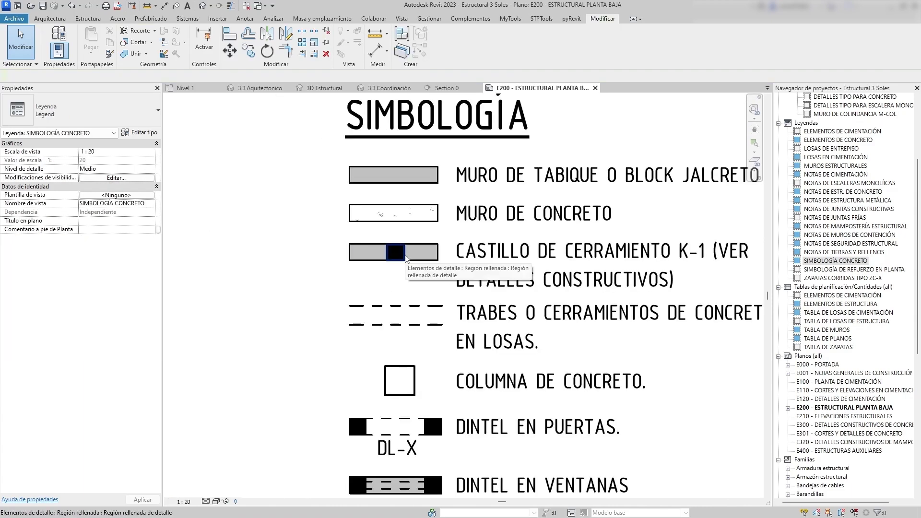
middle_drag(563, 272, 493, 252)
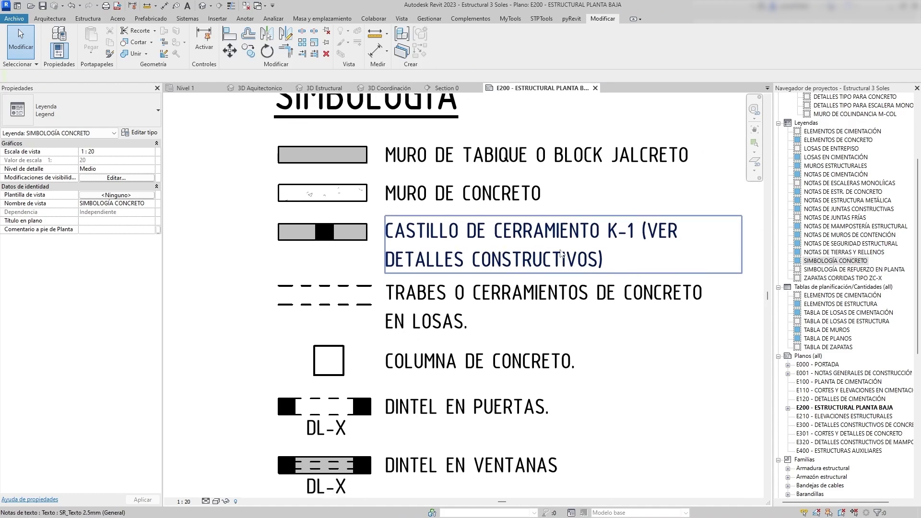
scroll(429, 233, down, 2)
scroll(389, 240, up, 3)
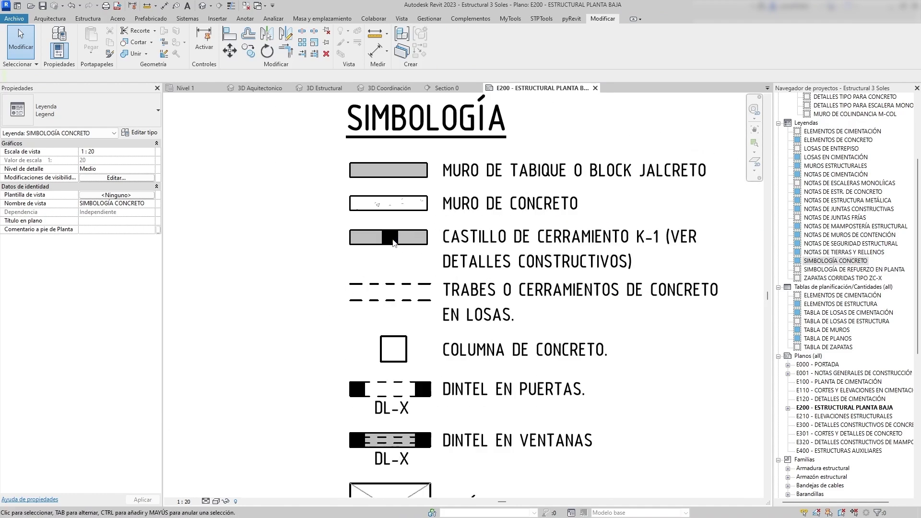
scroll(410, 248, down, 3)
middle_drag(425, 249, 640, 288)
scroll(504, 260, down, 2)
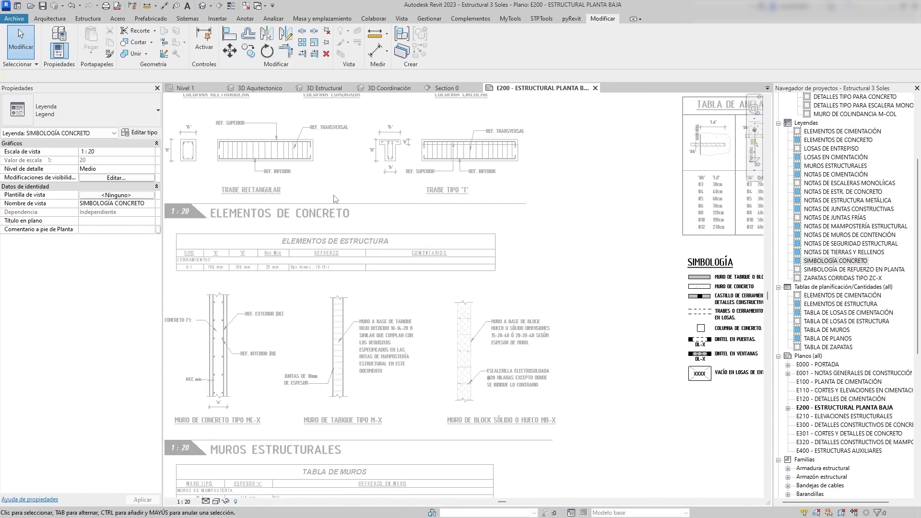
double_click(334, 197)
- Activate the Nivel 1 plan view and inspect a K-1 column in the right-hand wall and its properties
middle_drag(233, 173, 559, 263)
double_click(325, 215)
scroll(398, 194, up, 3)
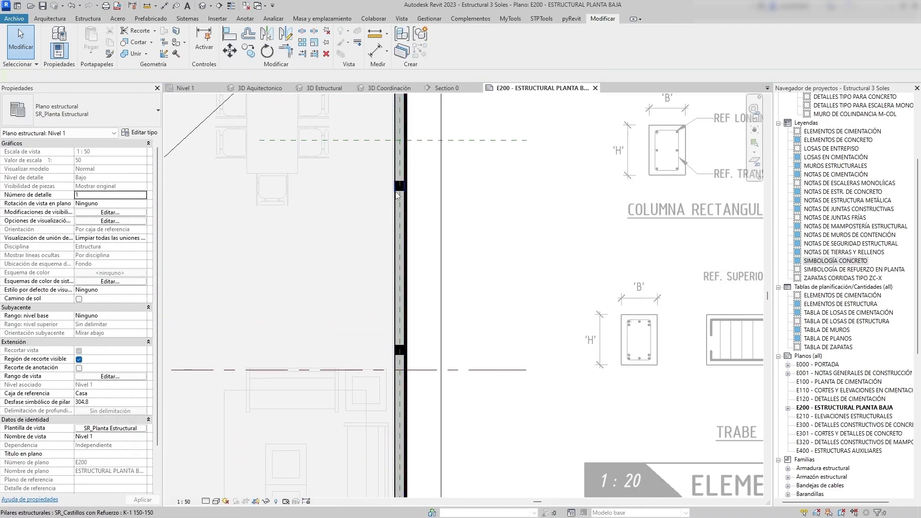
click(402, 190)
scroll(336, 249, down, 2)
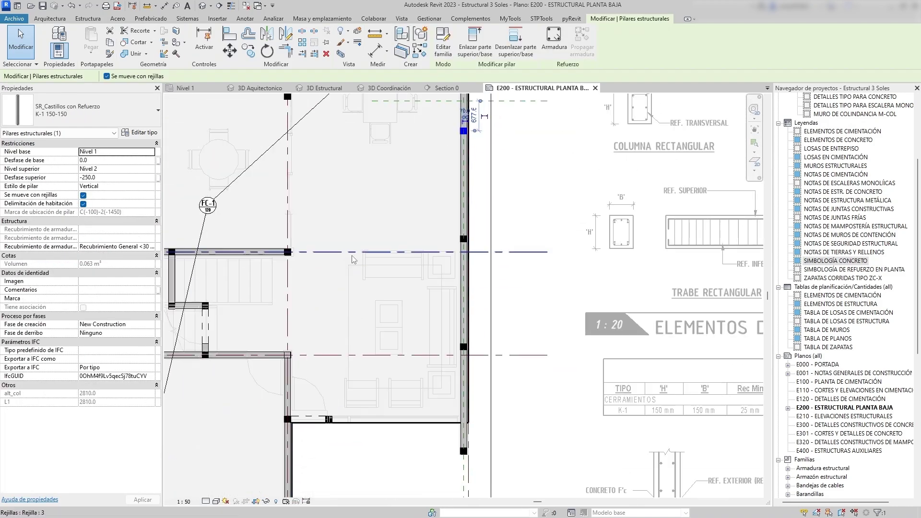
middle_drag(314, 247, 345, 254)
scroll(337, 326, down, 2)
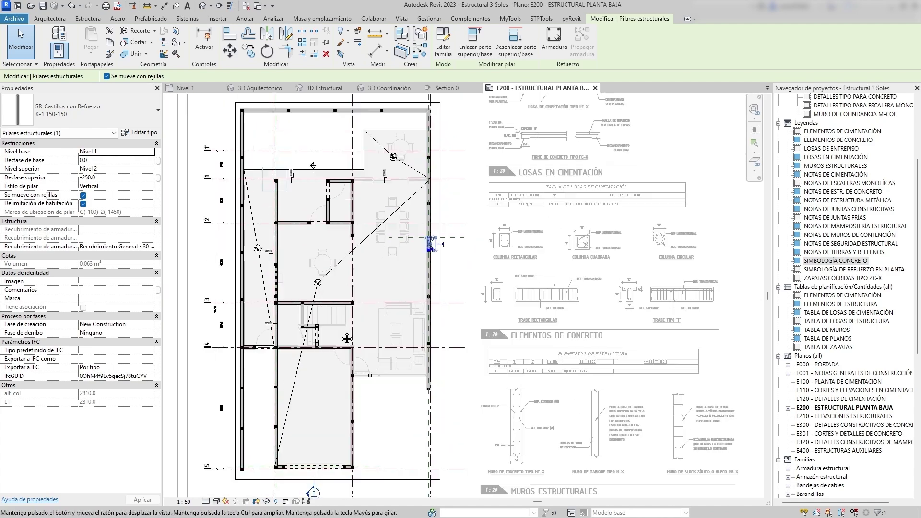
- Examine the walls and K-1 columns across the Nivel 1 plan, and leave the activated plan view
scroll(341, 261, up, 4)
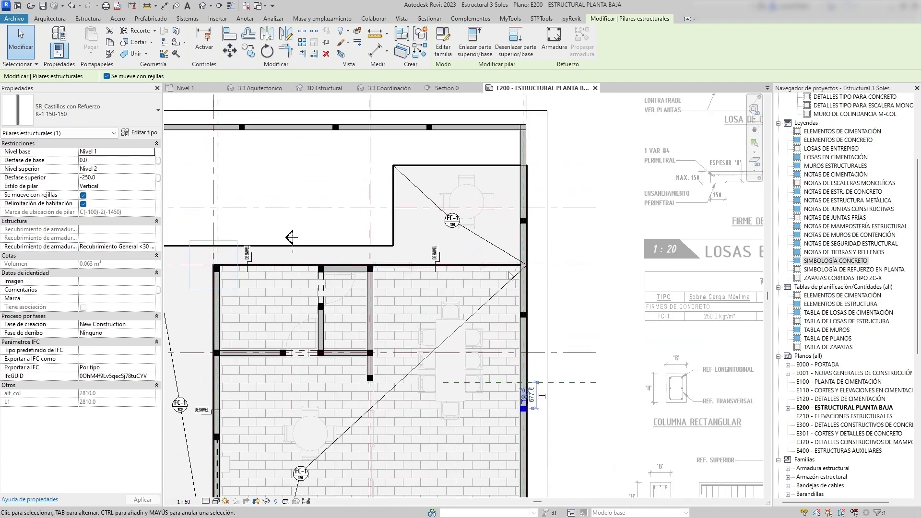
scroll(377, 272, down, 3)
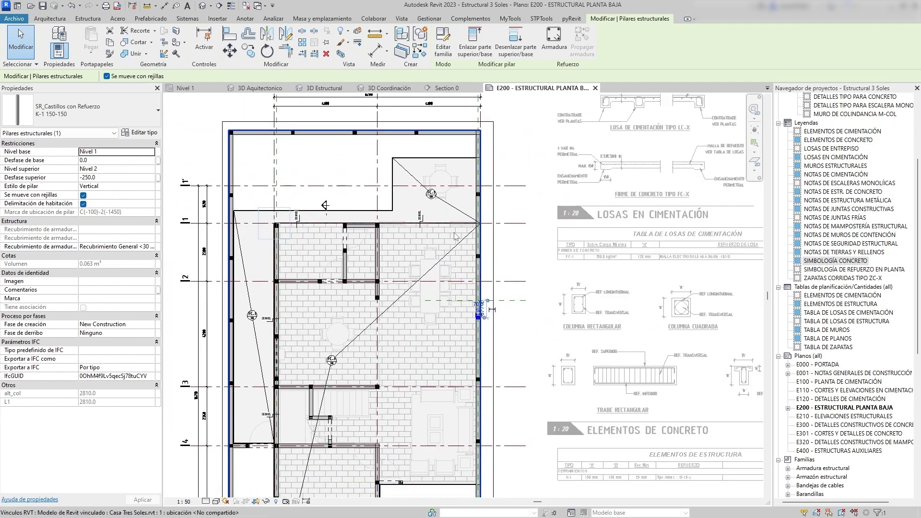
scroll(391, 361, up, 3)
scroll(379, 356, down, 3)
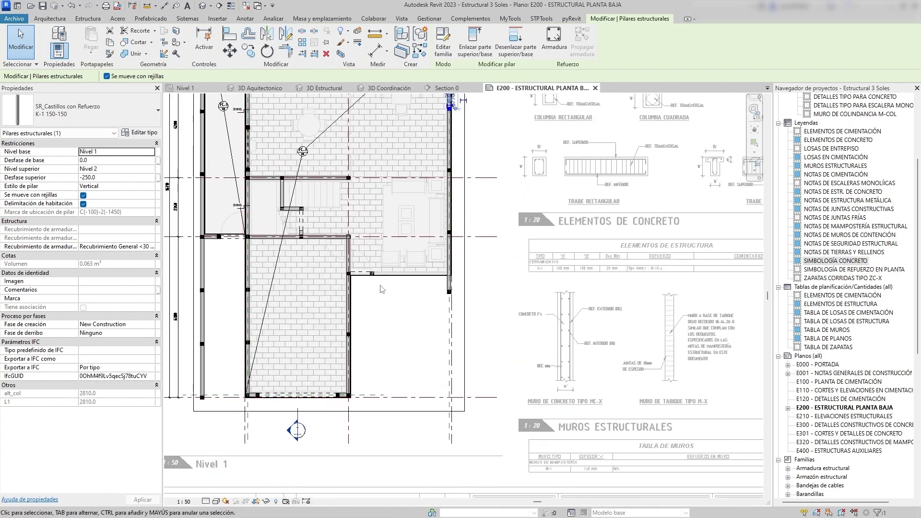
middle_drag(363, 217, 360, 266)
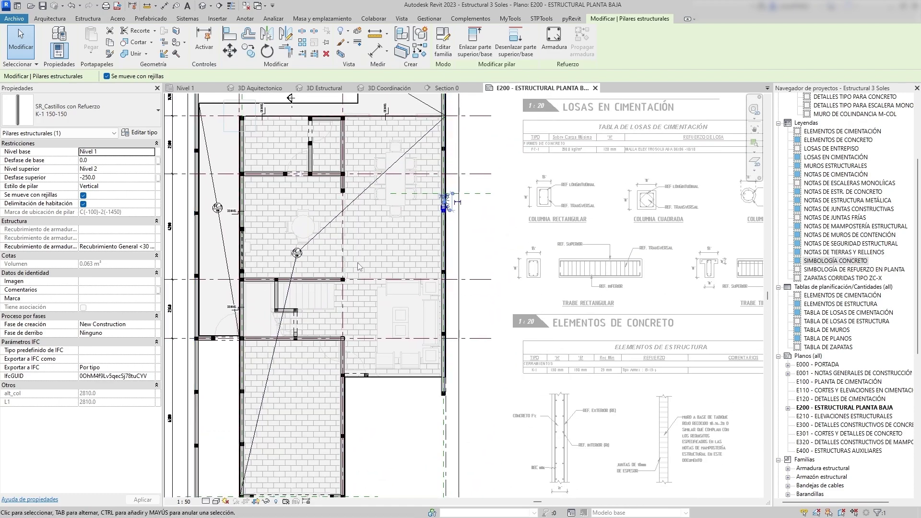
scroll(361, 267, down, 3)
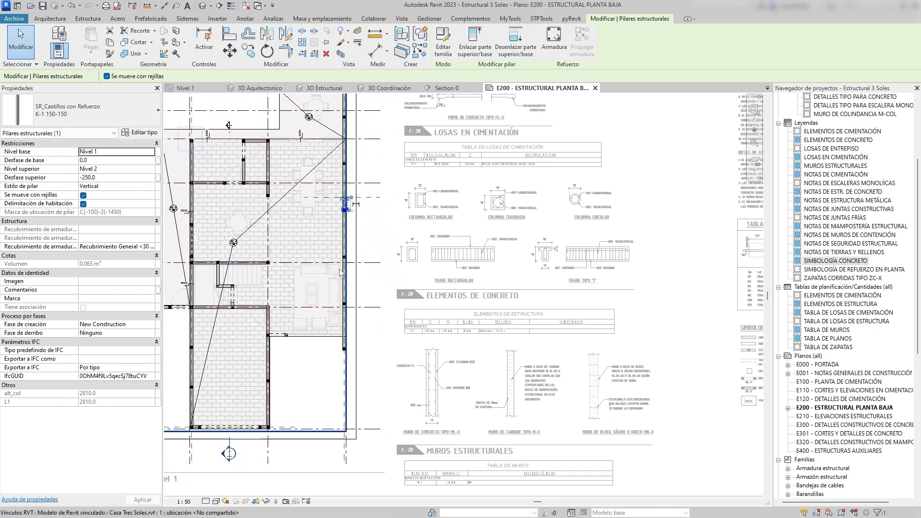
scroll(496, 280, up, 2)
scroll(496, 281, up, 6)
key(Escape)
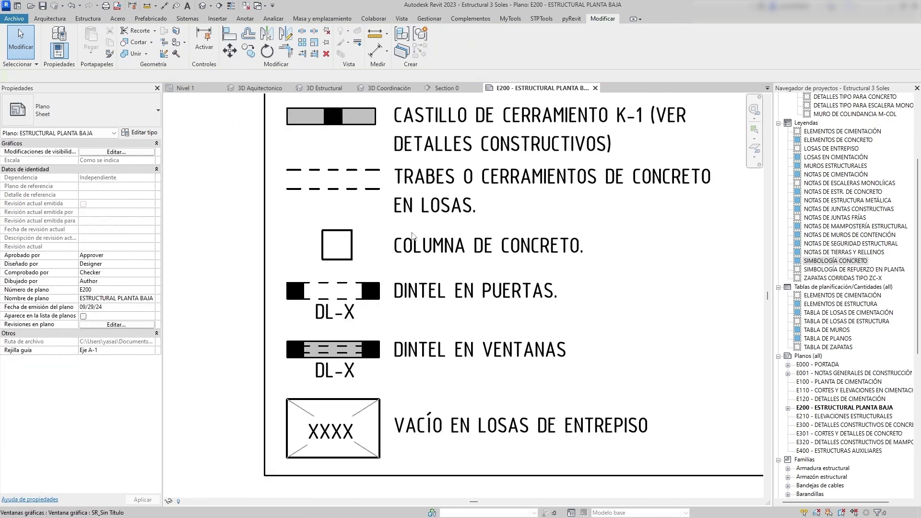
- Activate the SIMBOLOGÍA CONCRETO legend and examine the TRABES O CERRAMIENTOS DE CONCRETO and COLUMNA DE CONCRETO symbols against the sheet's details
middle_drag(373, 192, 372, 230)
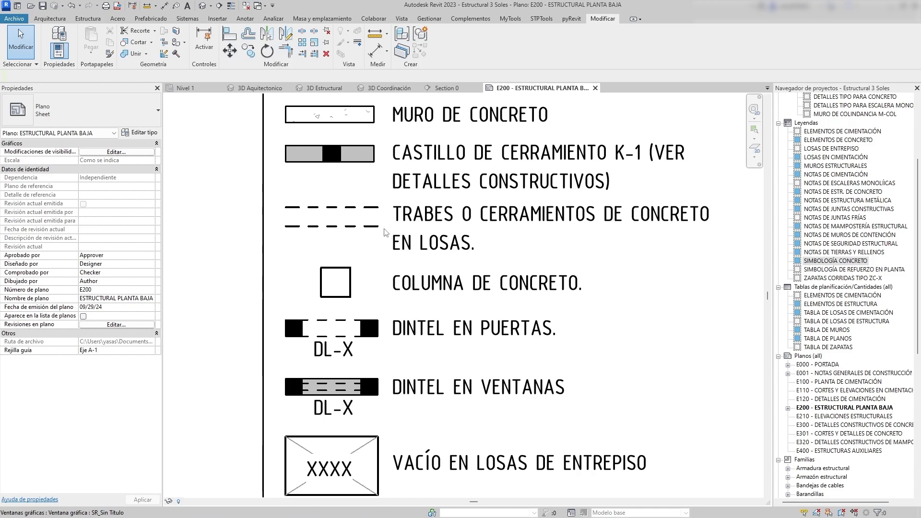
double_click(335, 223)
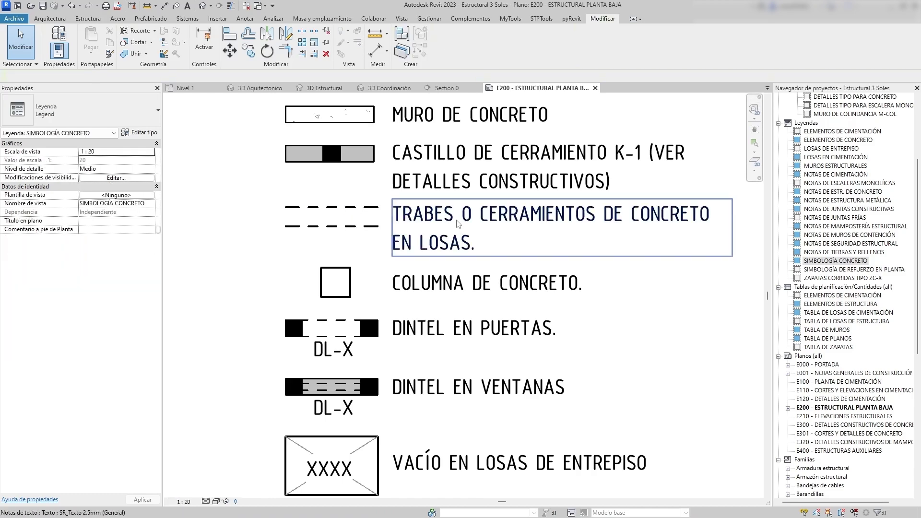
scroll(459, 224, down, 5)
middle_drag(417, 232, 854, 245)
scroll(461, 268, up, 2)
middle_drag(465, 288, 114, 288)
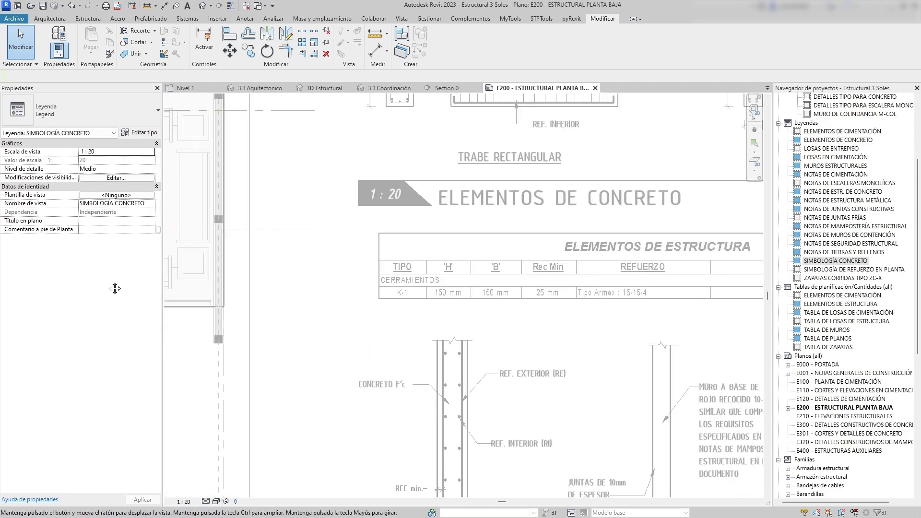
middle_drag(672, 331, 177, 159)
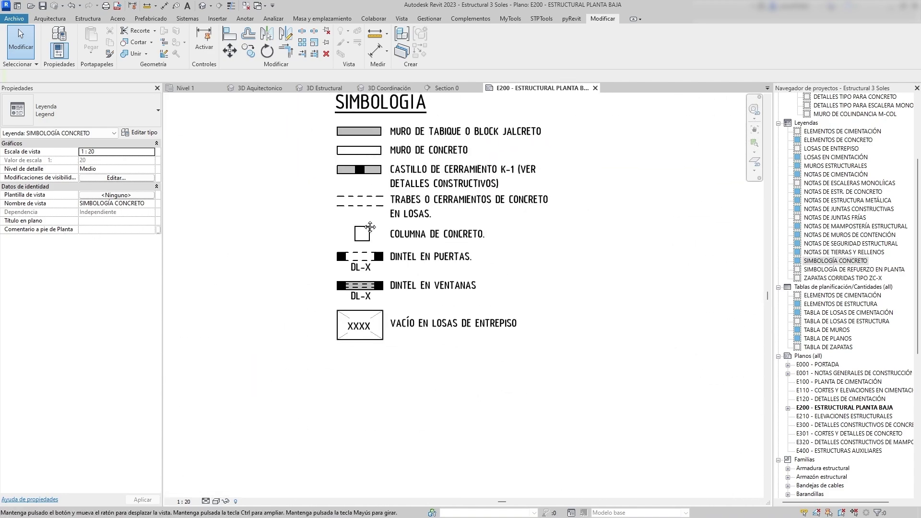
middle_drag(370, 227, 368, 227)
scroll(409, 259, down, 3)
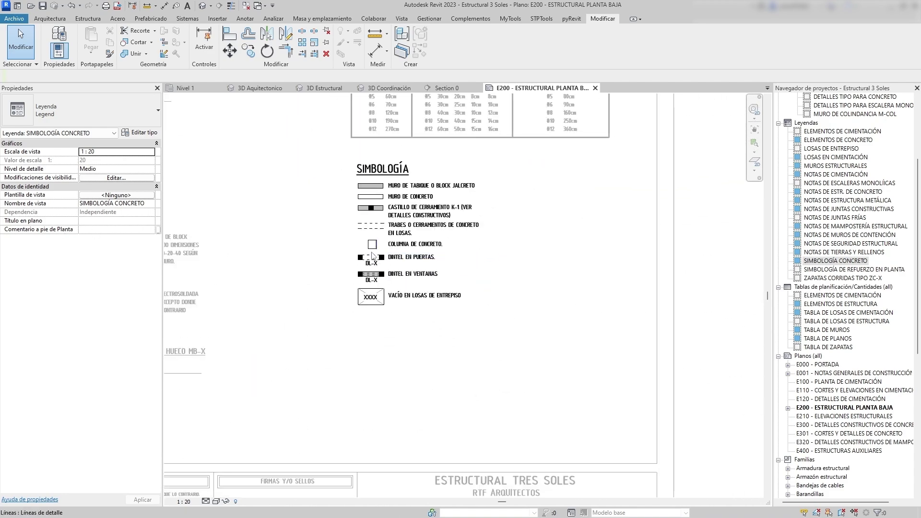
- Compare the legend's DINTEL EN PUERTAS symbol with a door opening in the Nivel 1 plan
scroll(392, 239, up, 2)
middle_drag(299, 212, 672, 226)
scroll(340, 159, up, 3)
scroll(339, 160, up, 3)
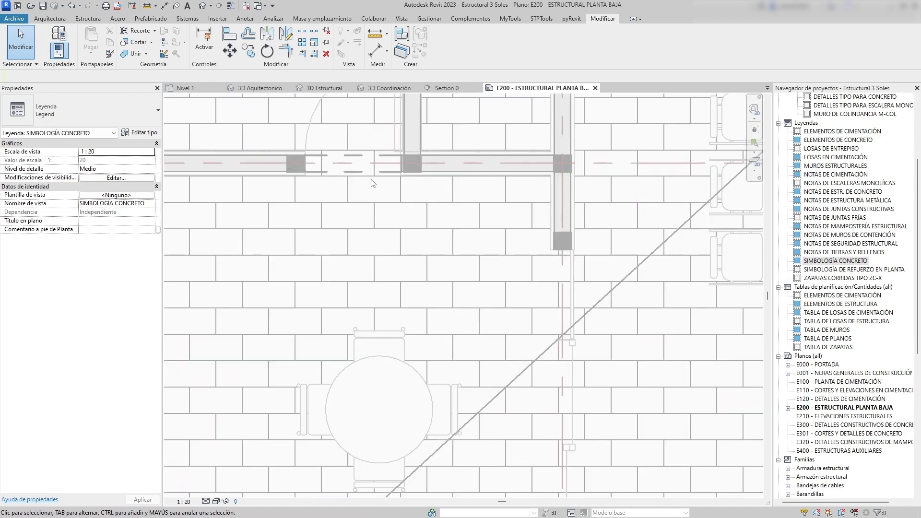
scroll(352, 166, down, 3)
middle_drag(352, 167, 422, 253)
scroll(423, 253, up, 3)
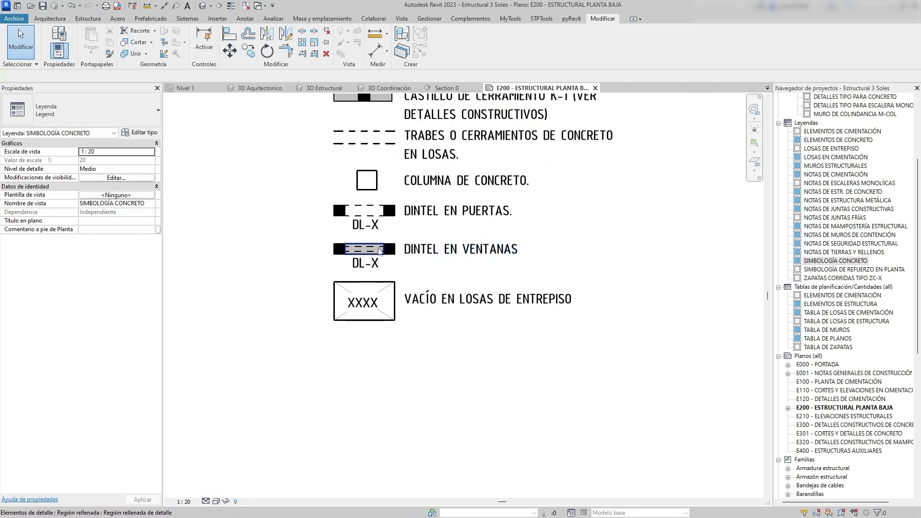
- Compare the DINTEL EN VENTANAS symbol with the window opening near grid 3 of the plan, and deactivate the legend view
scroll(379, 248, down, 5)
middle_drag(380, 248, 613, 281)
middle_drag(307, 216, 435, 231)
scroll(434, 231, up, 6)
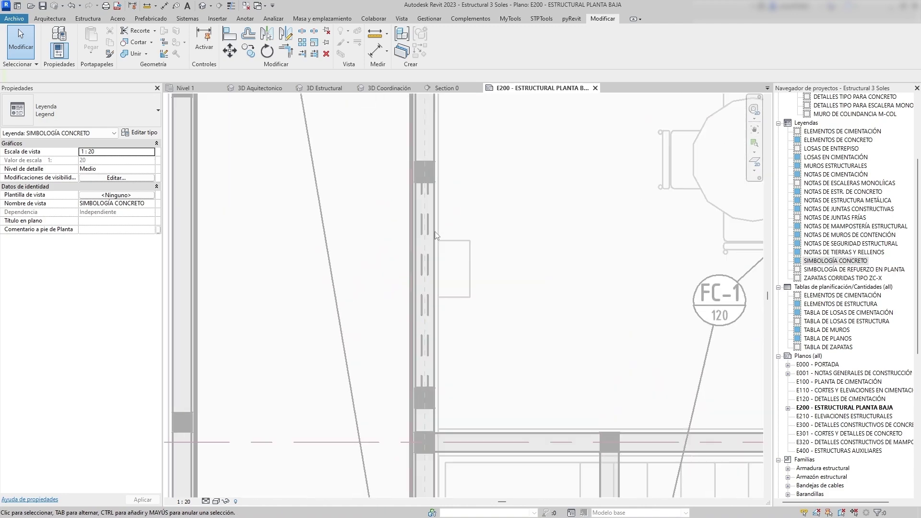
double_click(354, 201)
scroll(368, 214, down, 6)
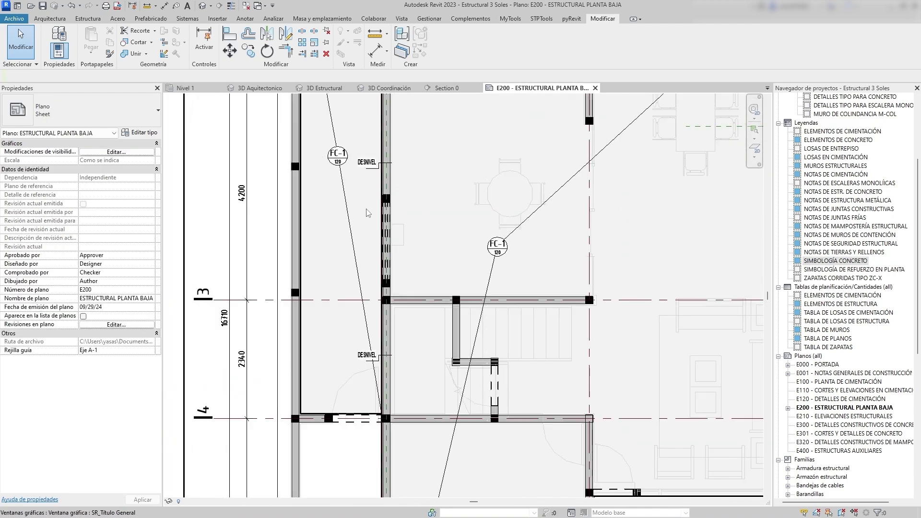
- Examine the VACÍO EN LOSAS DE ENTREPISO symbol and the rest of the SIMBOLOGÍA legend
scroll(574, 270, up, 3)
scroll(574, 272, down, 4)
middle_drag(665, 261, 392, 261)
scroll(391, 261, up, 3)
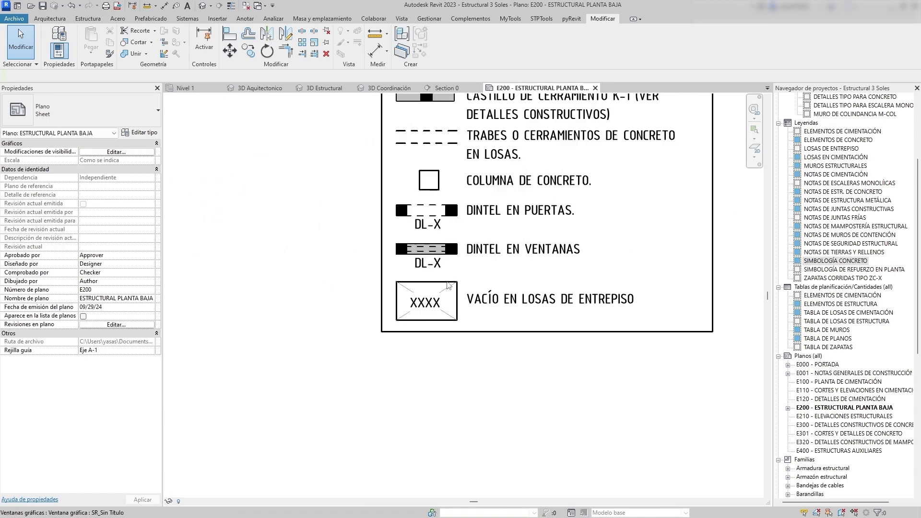
scroll(448, 285, up, 2)
middle_drag(486, 292, 556, 337)
scroll(381, 303, down, 1)
scroll(298, 241, down, 1)
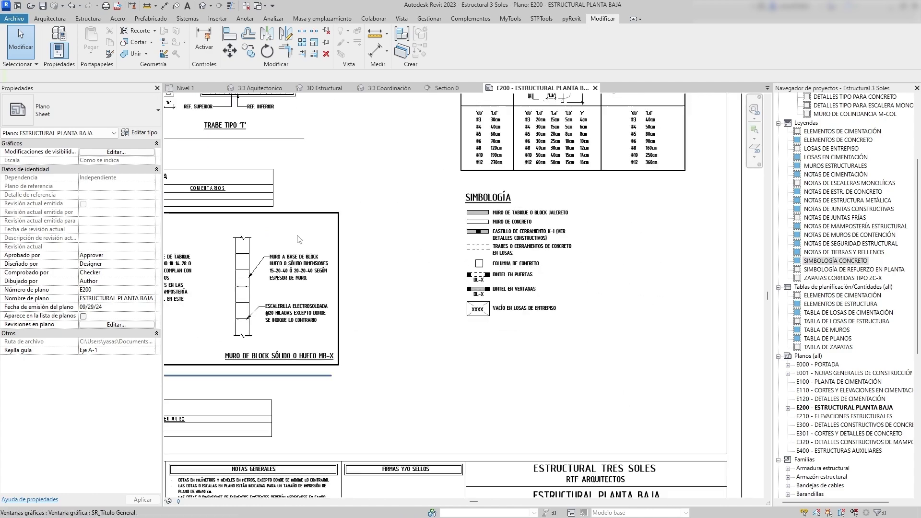
- Review the Nivel 1 plan alongside the sheet's details, schedules and SIMBOLOGÍA legend
scroll(298, 241, down, 1)
middle_drag(299, 240, 671, 343)
middle_drag(187, 139, 369, 236)
scroll(369, 236, down, 1)
middle_drag(400, 311, 379, 345)
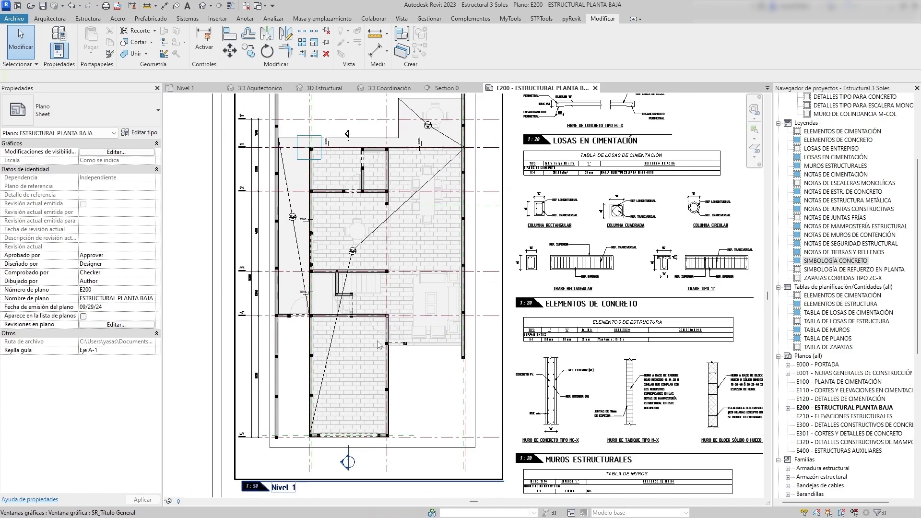
middle_drag(660, 407, 248, 396)
scroll(469, 273, up, 2)
scroll(470, 273, down, 2)
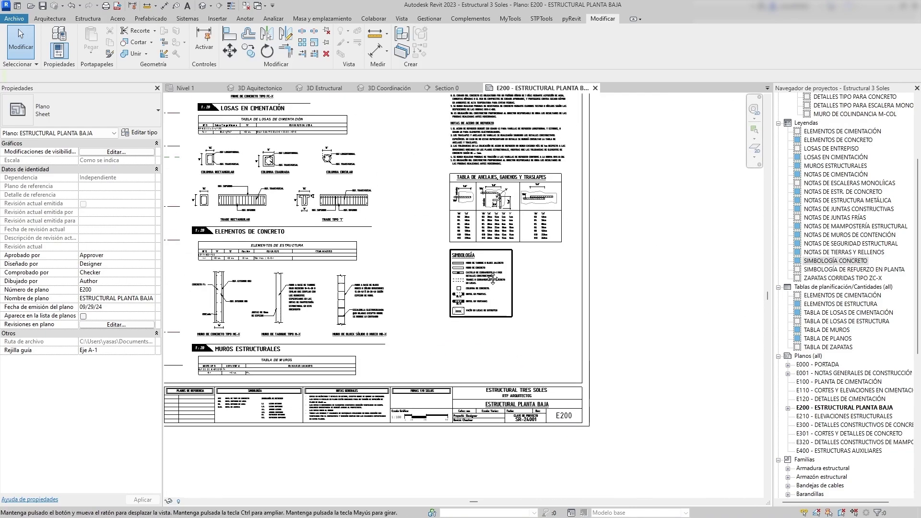
- Select the title block and examine its SIMBOLOGÍA section together with its symbology visibility properties
scroll(206, 443, up, 5)
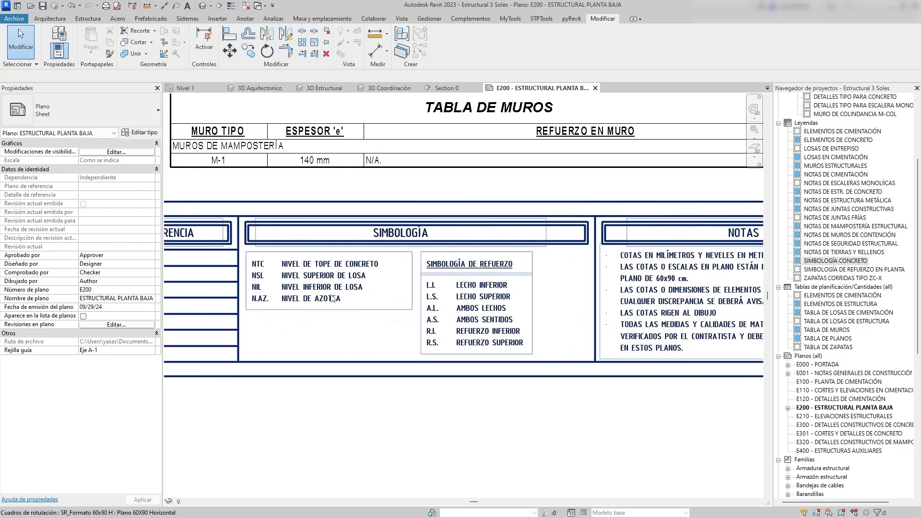
scroll(332, 299, down, 3)
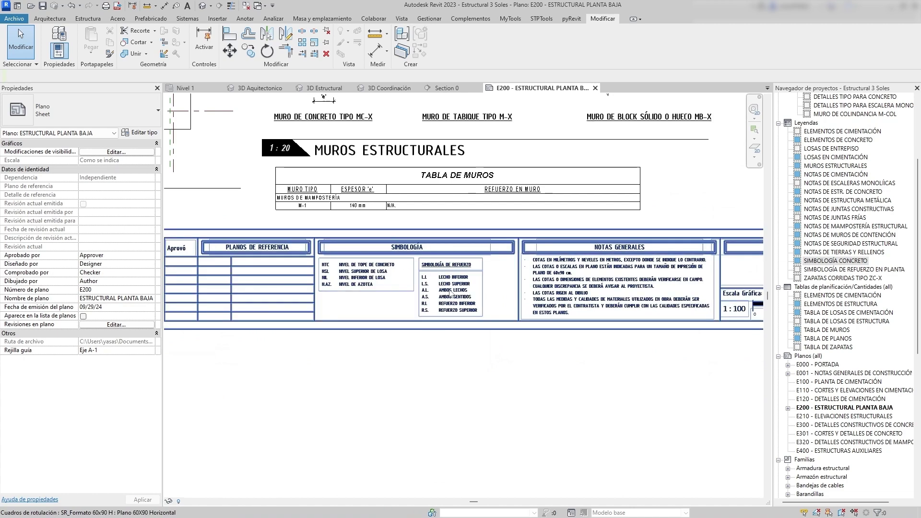
scroll(345, 283, up, 2)
click(374, 328)
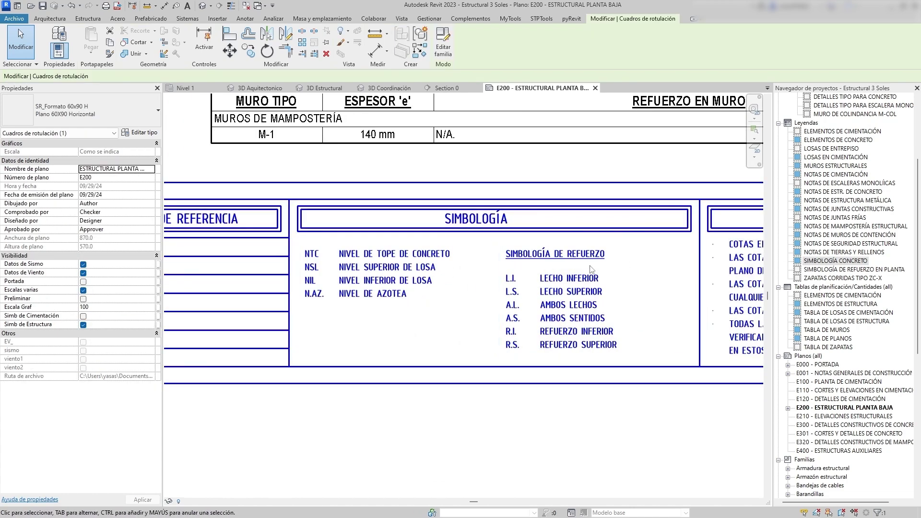
scroll(281, 278, down, 2)
scroll(478, 282, up, 2)
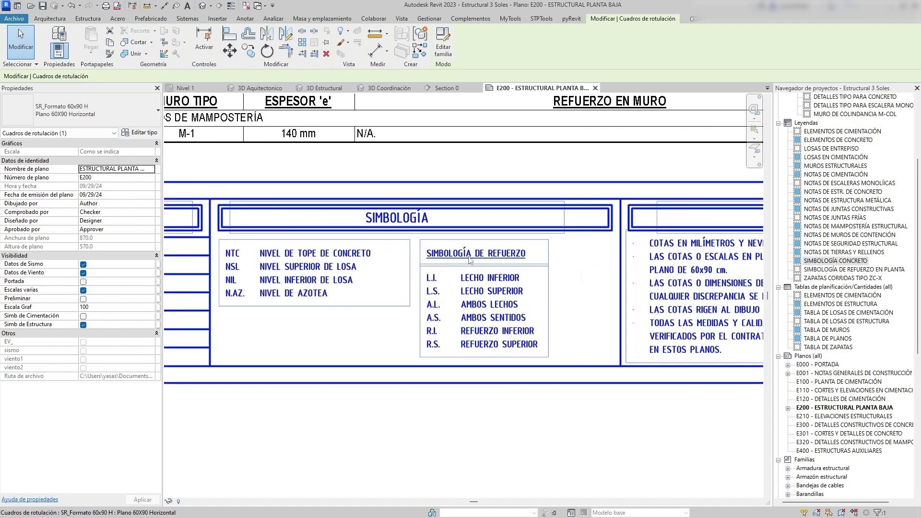
scroll(472, 319, down, 8)
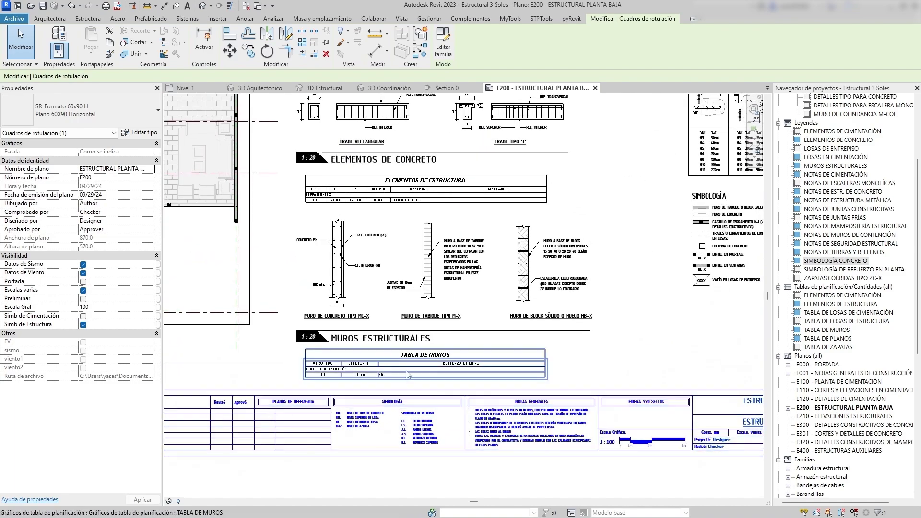
scroll(415, 388, up, 3)
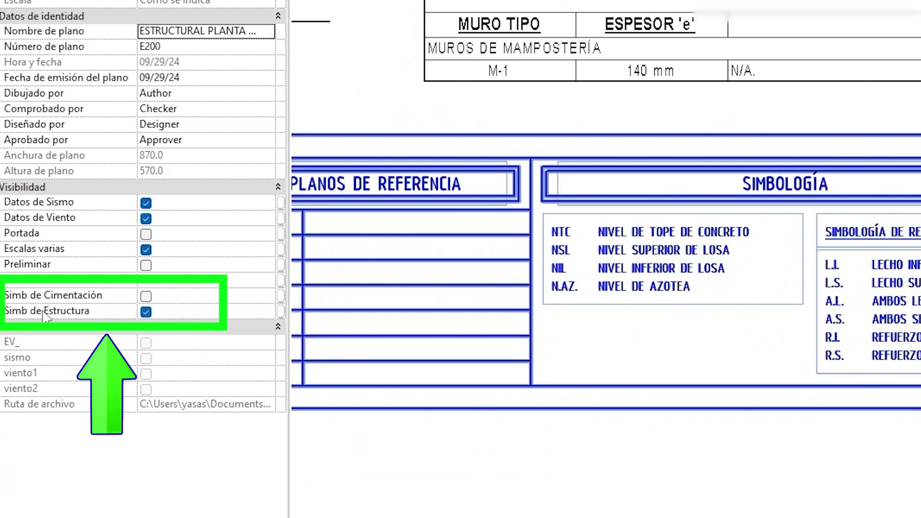
- Turn off Simb de Estructura and turn on Simb de Cimentación in the title block, and examine the foundation abbreviations
click(146, 312)
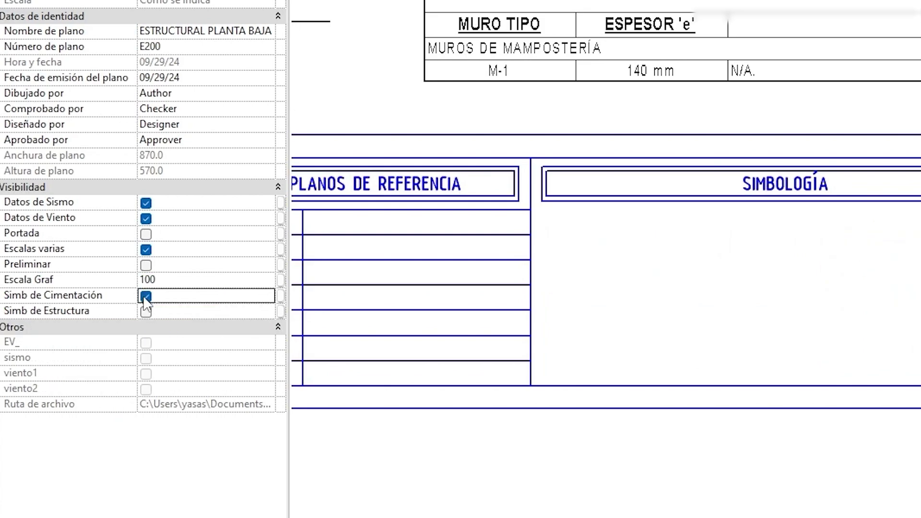
click(865, 467)
scroll(677, 288, up, 2)
middle_drag(673, 292, 632, 281)
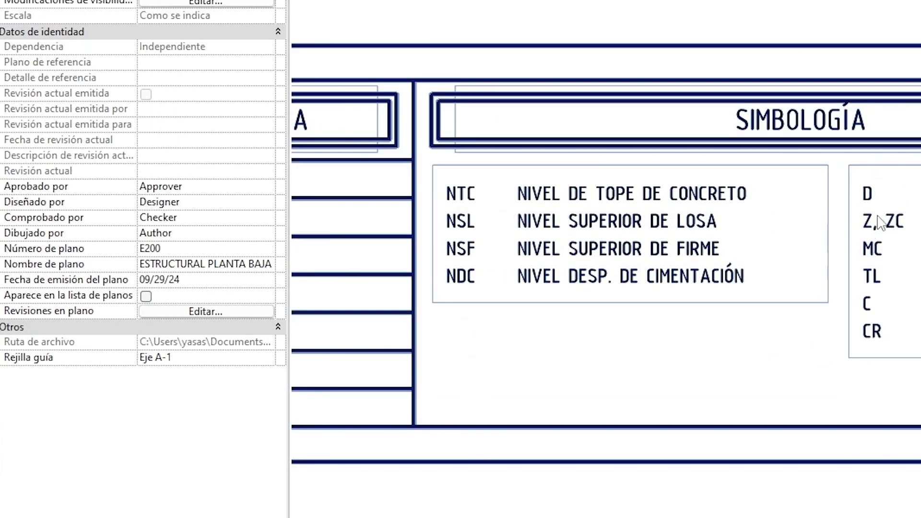
scroll(487, 184, down, 1)
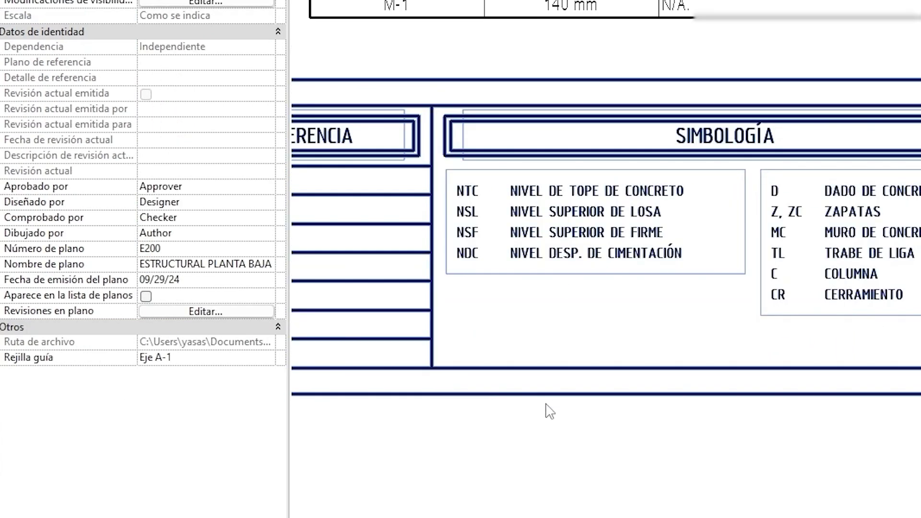
- Restore the title block's symbology by turning off Simb de Cimentación and turning on Simb de Estructura
click(579, 209)
click(559, 464)
scroll(558, 465, down, 4)
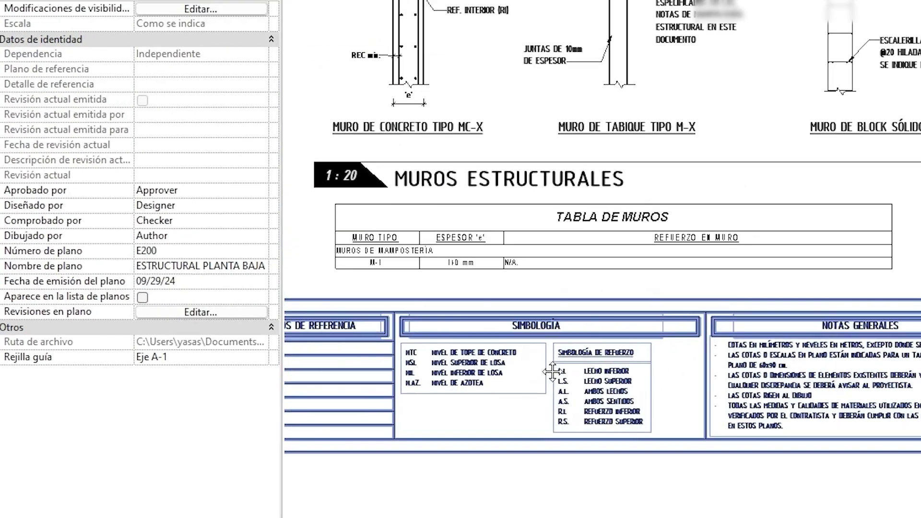
scroll(550, 366, up, 5)
scroll(374, 363, down, 4)
- Review the SIMBOLOGÍA legend and the overall layout of sheet E200
middle_drag(475, 333, 171, 467)
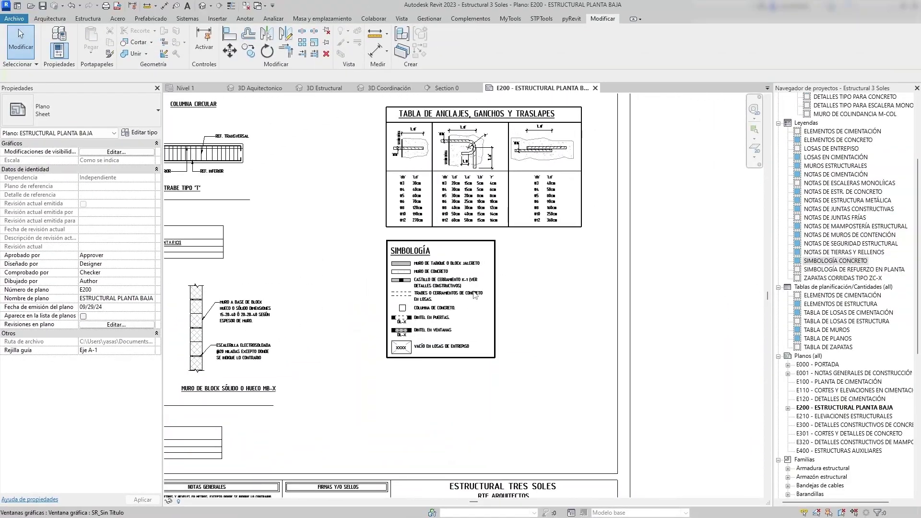
scroll(456, 303, up, 2)
scroll(409, 297, down, 1)
scroll(403, 271, down, 3)
middle_drag(403, 271, 644, 310)
scroll(644, 311, down, 2)
middle_drag(556, 289, 595, 292)
scroll(488, 265, down, 3)
scroll(446, 240, up, 2)
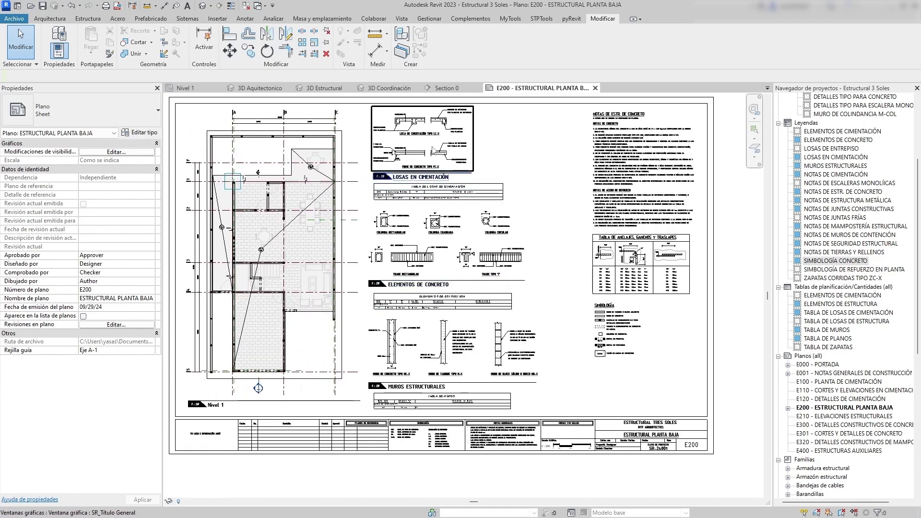
- Select the LOSAS EN CIMENTACIÓN legend viewport and shift it slightly up and to the right on the sheet
click(435, 150)
scroll(427, 143, up, 2)
middle_drag(428, 143, 420, 199)
drag(419, 199, 436, 185)
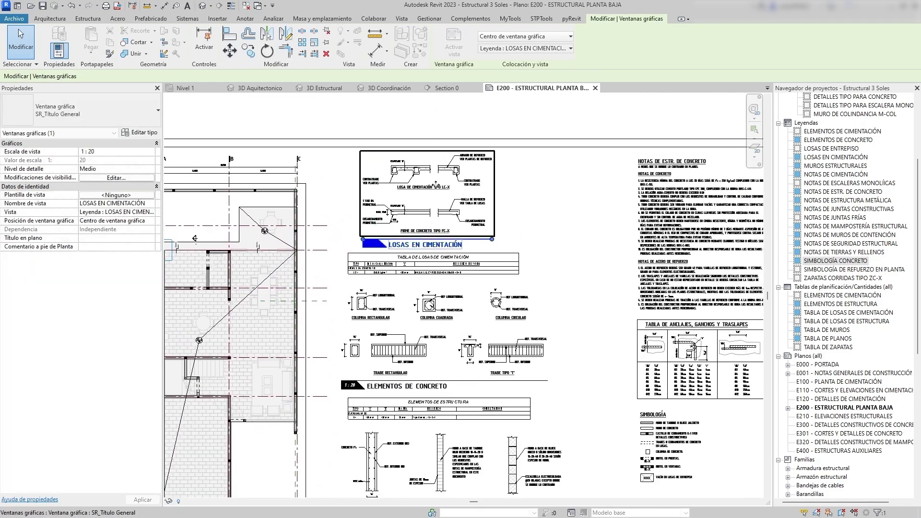
middle_drag(547, 204, 564, 124)
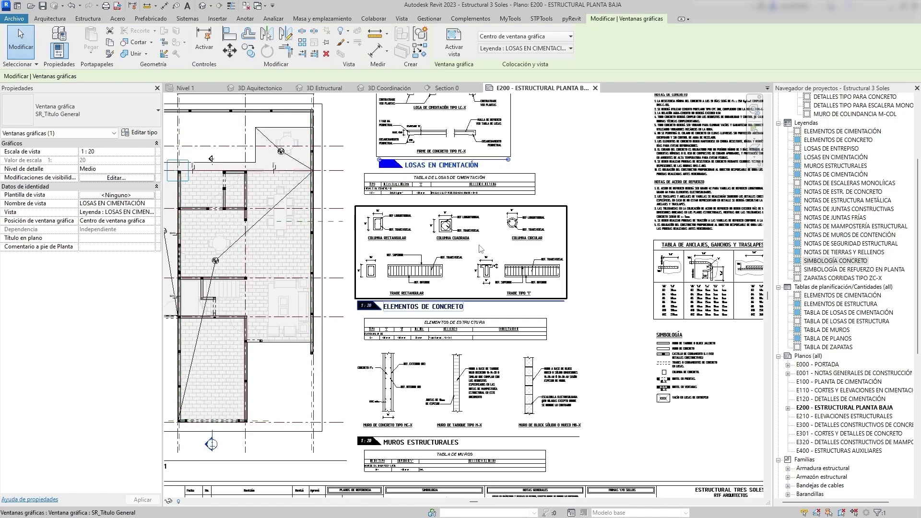
- Move the LOSAS EN CIMENTACIÓN legend viewport together with its TABLA DE LOSAS DE CIMENTACIÓN outside the sheet border
scroll(480, 248, down, 4)
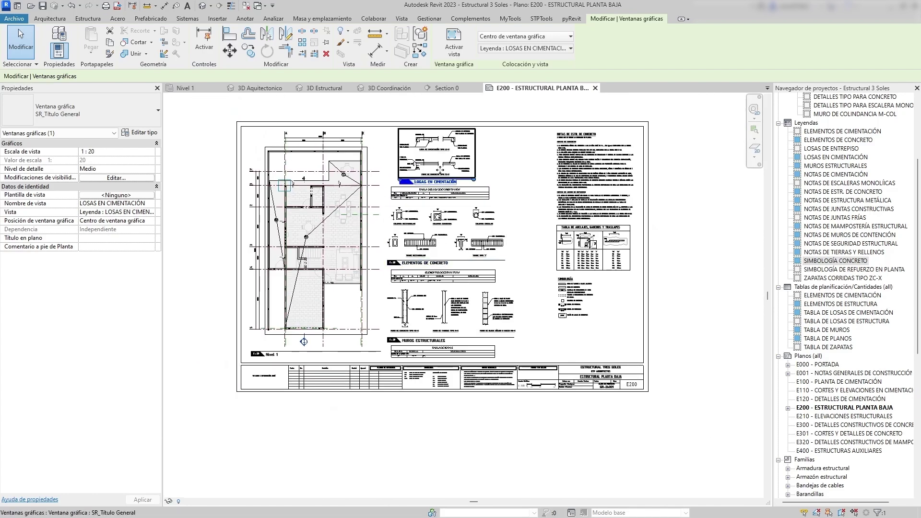
click(476, 192)
ctrl+click(431, 148)
drag(432, 148, 706, 255)
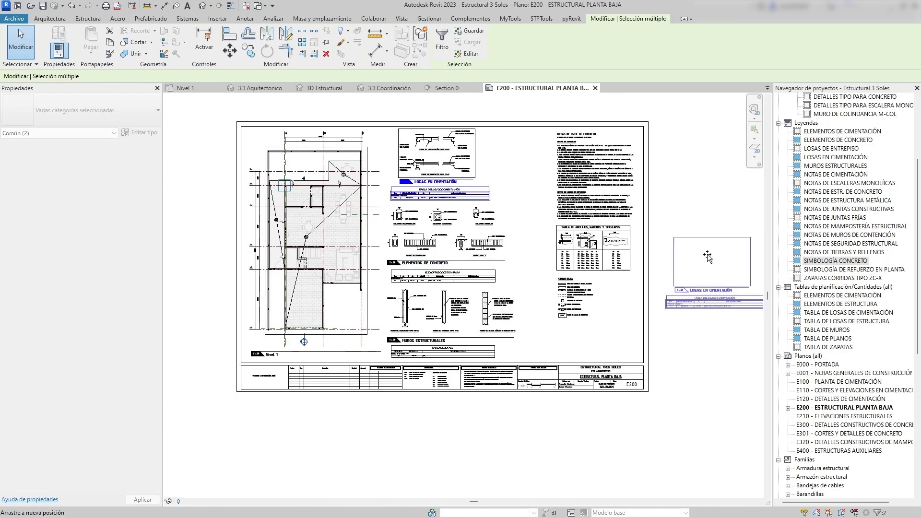
- Shift the ELEMENTOS DE CONCRETO and MUROS ESTRUCTURALES legends and their schedules up the detail column to fill the space freed on the sheet
drag(442, 218, 443, 146)
click(434, 277)
scroll(438, 280, up, 1)
drag(437, 277, 433, 181)
drag(448, 325, 448, 232)
drag(432, 369, 432, 282)
- Place the LOSAS EN CIMENTACIÓN legend viewport back on the sheet, below the wall schedule in the detail column
scroll(628, 297, down, 2)
middle_drag(629, 298, 511, 265)
click(626, 255)
drag(626, 255, 315, 293)
- Place the TABLA DE LOSAS DE CIMENTACIÓN schedule directly beneath the LOSAS EN CIMENTACIÓN legend title, and review the arrangement
click(616, 271)
scroll(616, 272, up, 1)
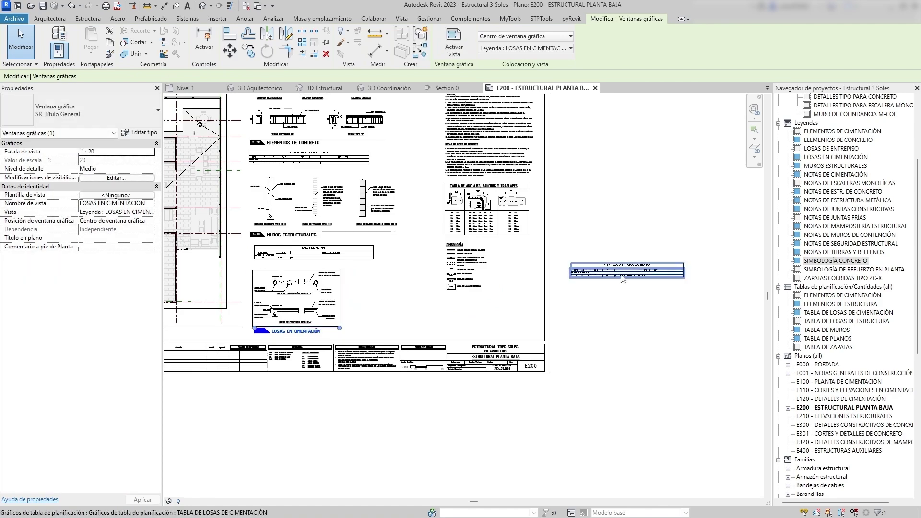
click(609, 271)
scroll(609, 271, up, 1)
drag(611, 272, 276, 360)
click(422, 313)
scroll(423, 311, down, 2)
middle_drag(575, 319, 615, 362)
middle_drag(334, 295, 422, 284)
scroll(423, 284, up, 1)
scroll(422, 284, up, 2)
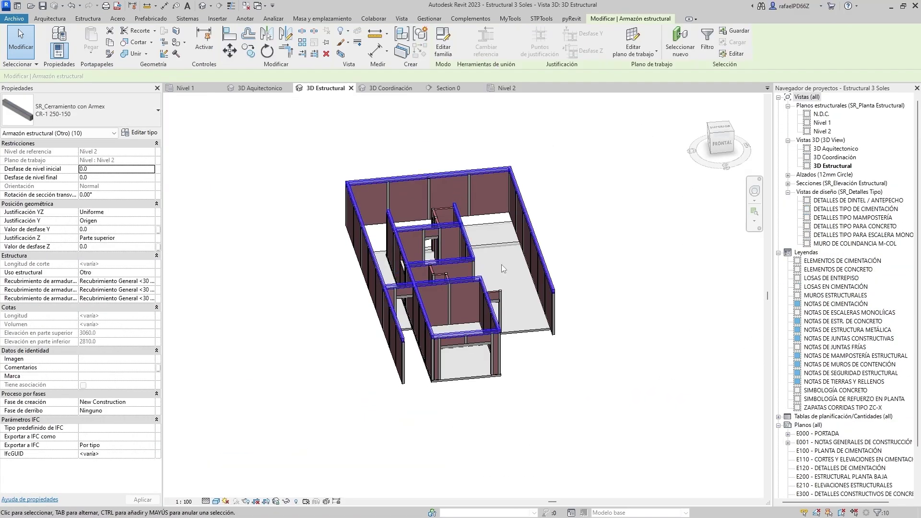
- Select all matching castillo columns in the 3D Estructural view and set their top offset to -250
scroll(502, 264, up, 5)
shift+middle_drag(502, 264, 485, 304)
scroll(353, 337, down, 3)
key(Escape)
click(484, 301)
key(s)
key(a)
scroll(461, 260, up, 5)
scroll(462, 255, down, 3)
mouse_move(461, 256)
shift+middle_down()
mouse_move(505, 252)
mouse_move(474, 261)
shift+middle_up()
click(114, 178)
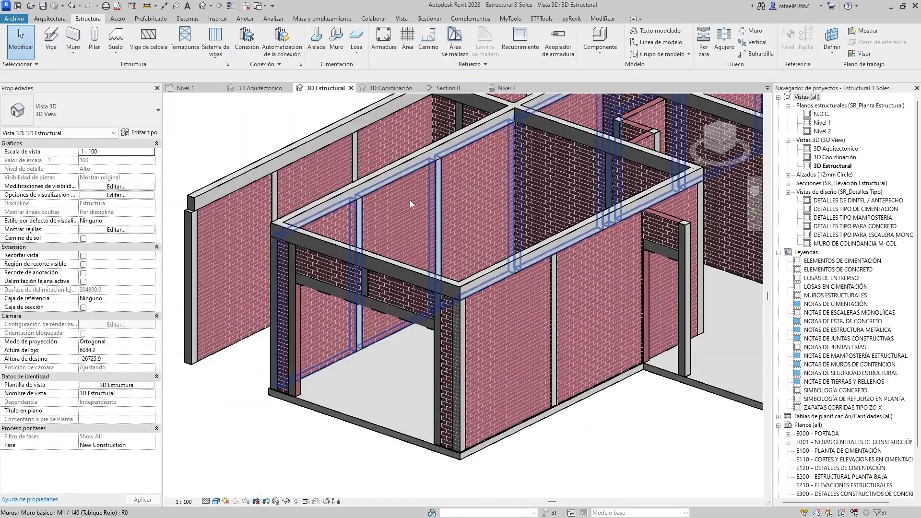
click(369, 303)
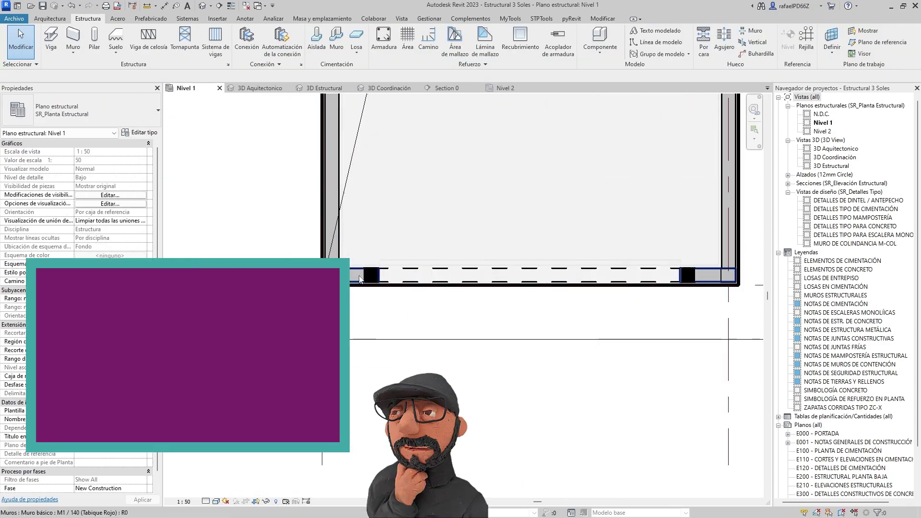
- Examine the K-1 150-150 castillo beside the front opening in the Nivel 1 structural plan
scroll(360, 280, up, 1)
click(351, 261)
middle_drag(375, 260, 341, 248)
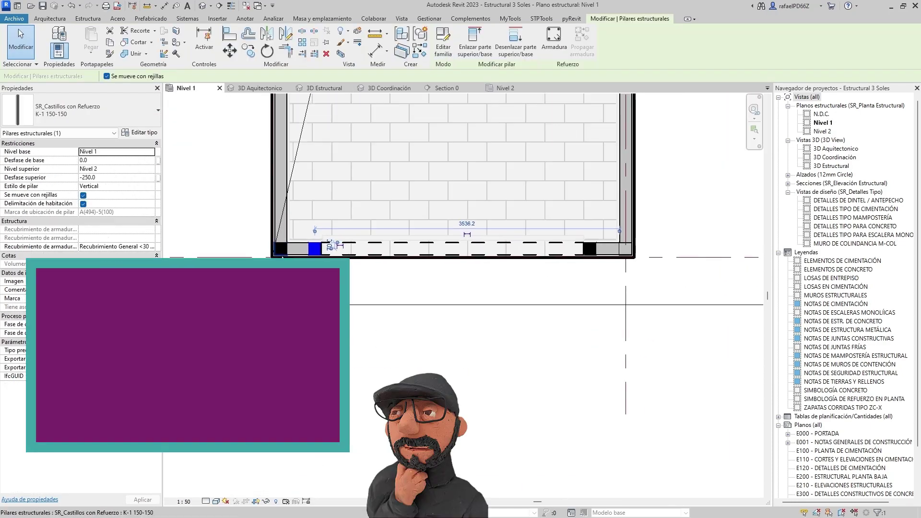
key(Escape)
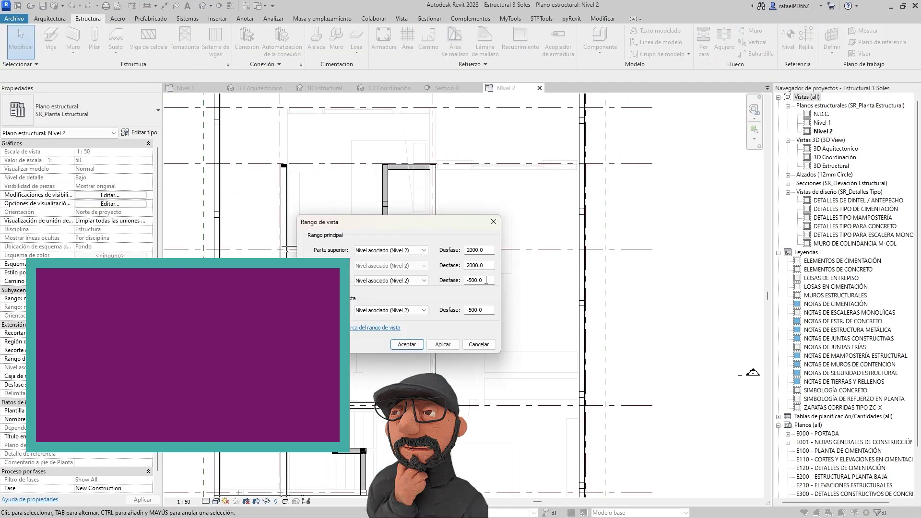
- Set the cut plane offset in the Nivel 2 plan's view range to -150
text(150)
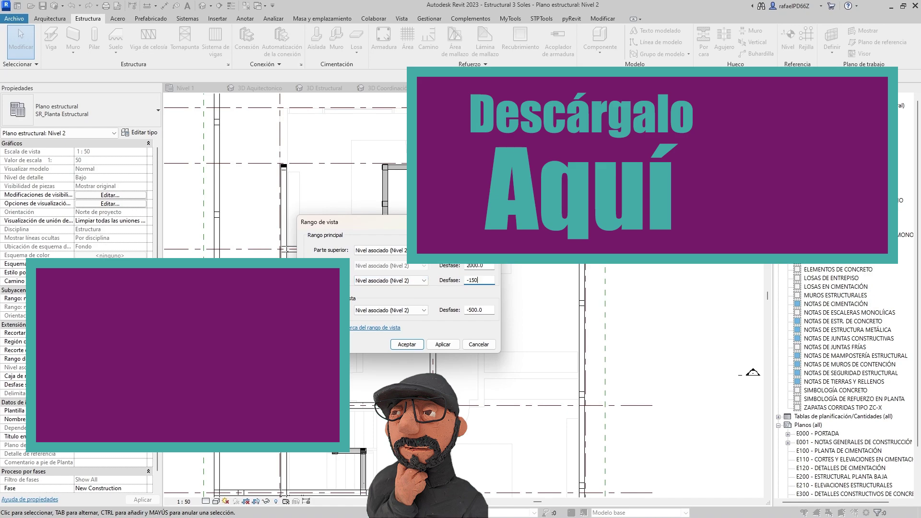
key(Return)
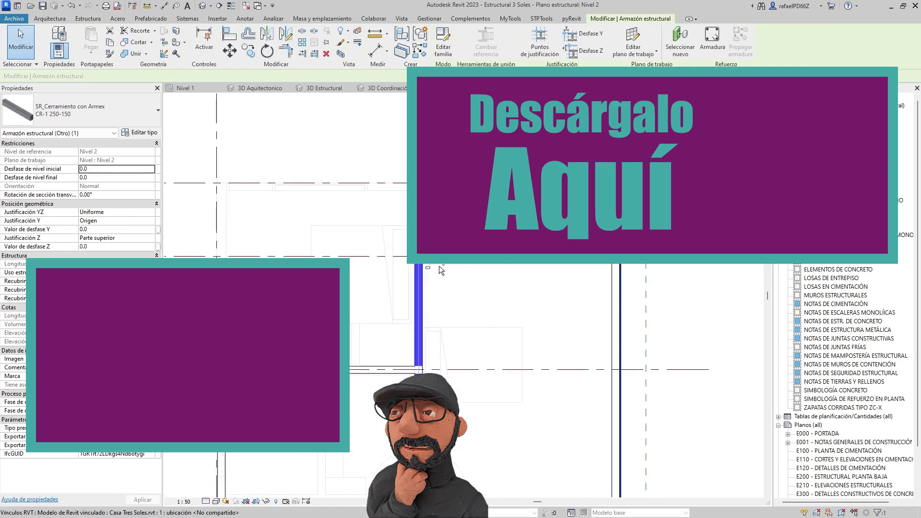
- Start the Trim/Extend command for the structural framing in the Nivel 2 plan
key(t)
key(r)
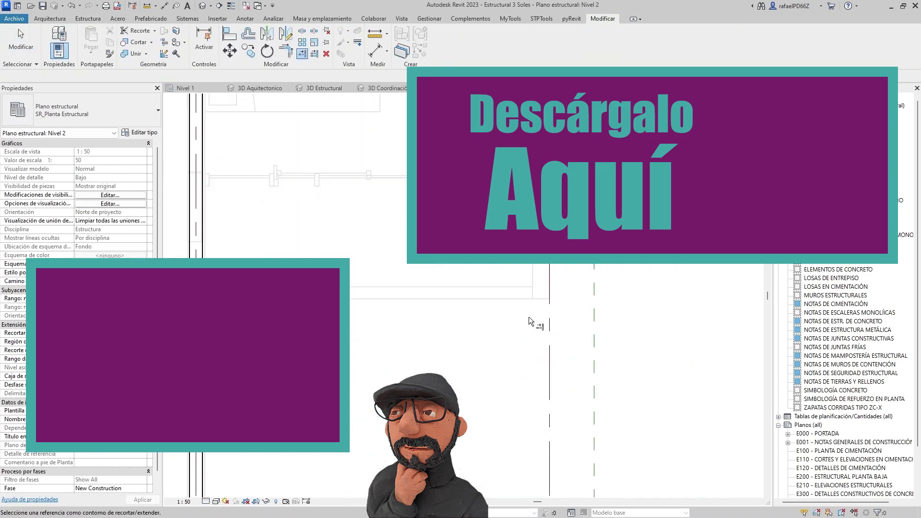